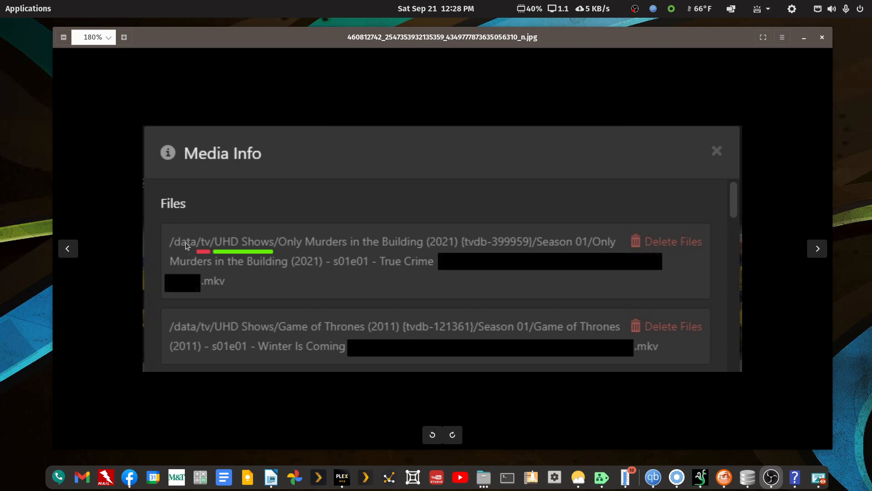
# Step: Close the Media Info image and open the media1 share on syno1019.local
pyautogui.click(185, 241)
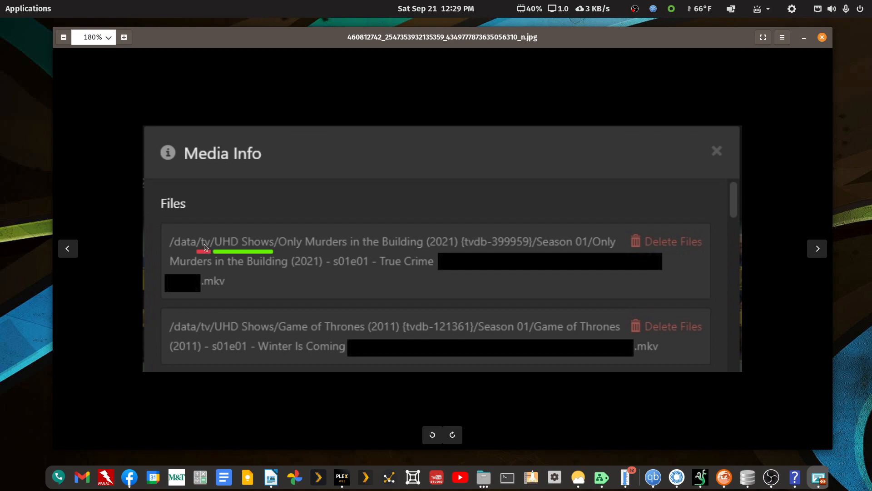
pyautogui.click(822, 38)
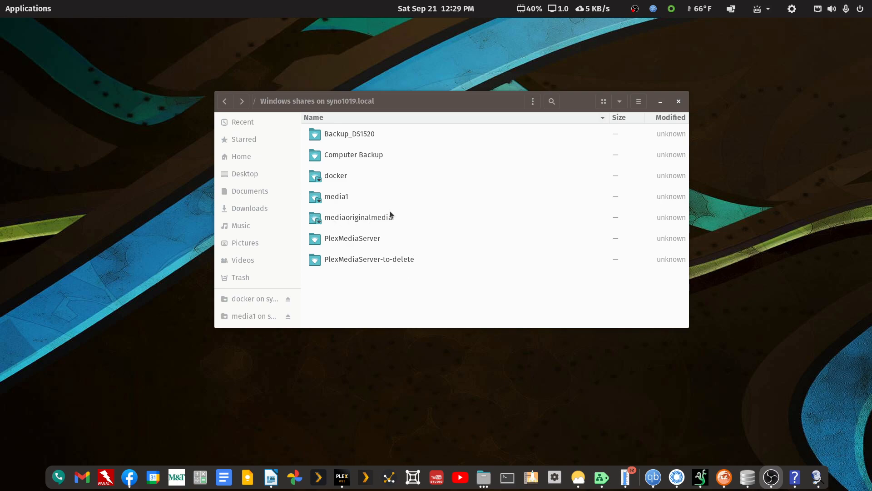
pyautogui.doubleClick(339, 197)
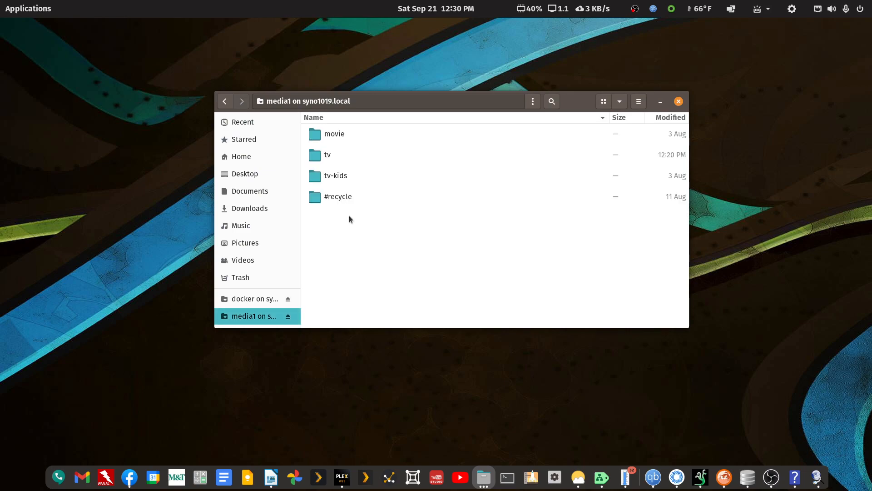
# Step: Return to the list of shares and open the tv-libraries folder in the mediaoriginalmedia share
pyautogui.click(229, 103)
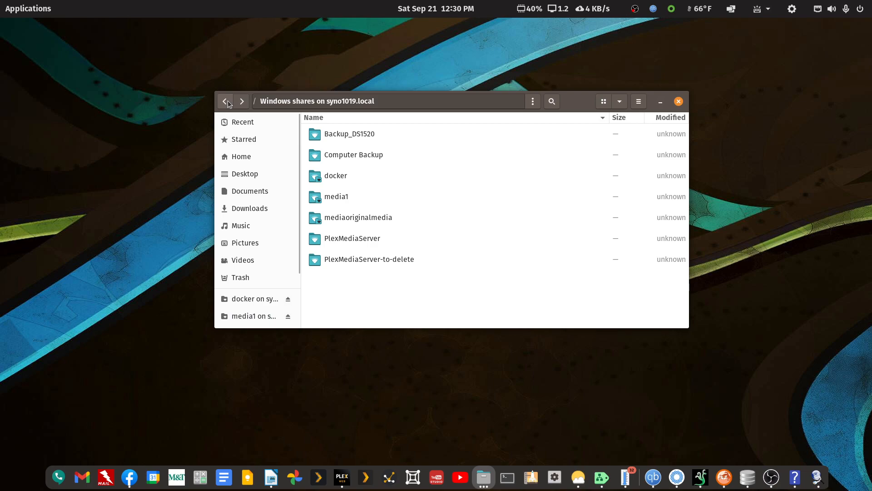
pyautogui.doubleClick(345, 219)
pyautogui.hotkey('alt', 'Left')
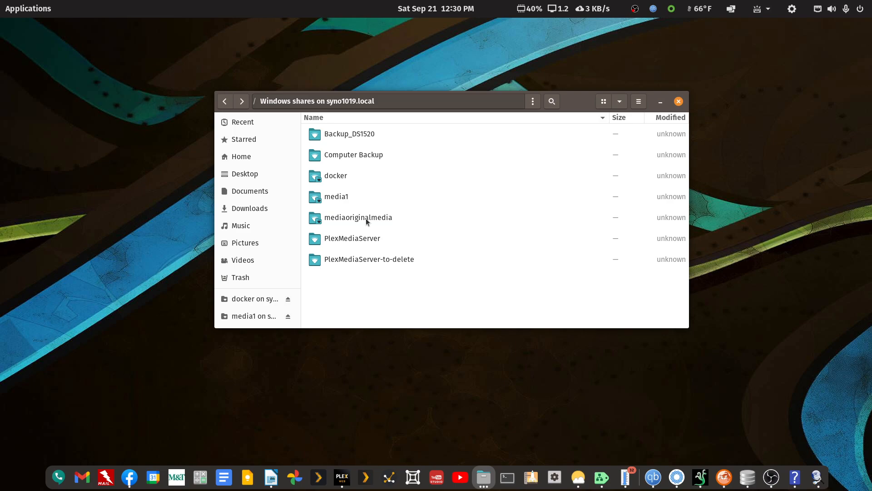
pyautogui.doubleClick(367, 219)
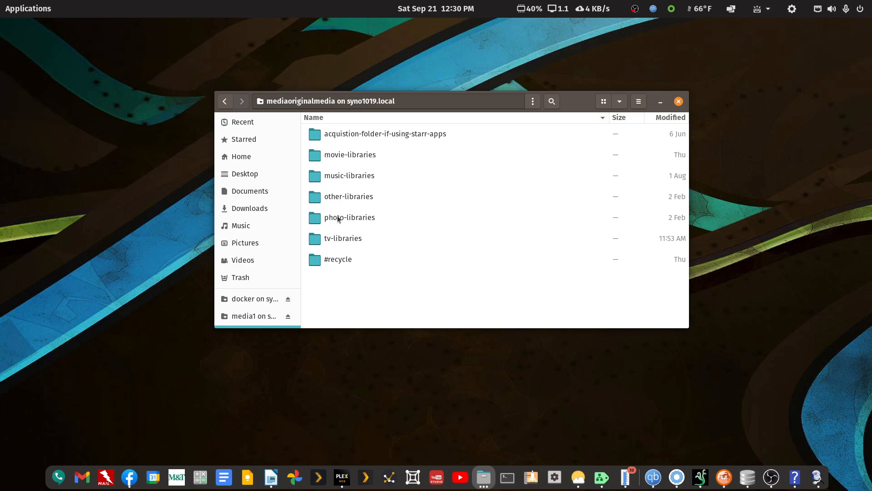
pyautogui.click(345, 239)
pyautogui.doubleClick(344, 238)
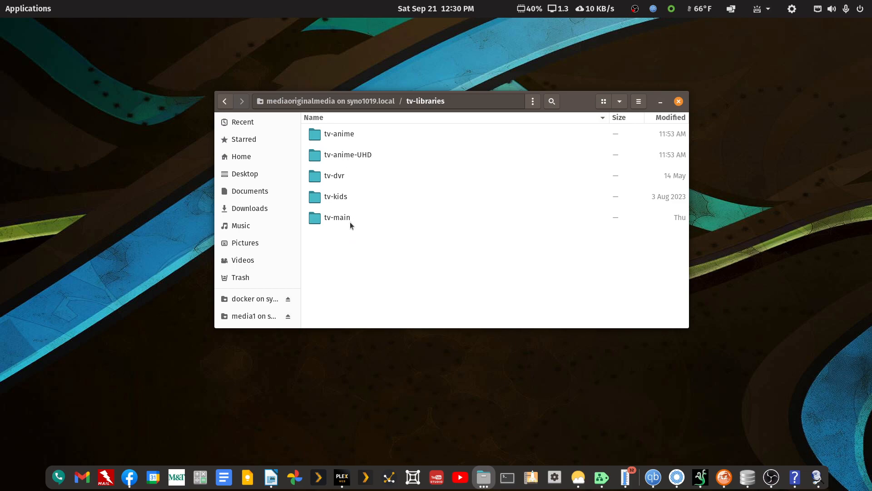
# Step: Highlight all the library folders in tv-libraries, from tv-main up to tv-anime, and release the selection
pyautogui.press('Down')
pyautogui.press('Down')
pyautogui.press('Down')
pyautogui.press('Down')
pyautogui.press('Down')
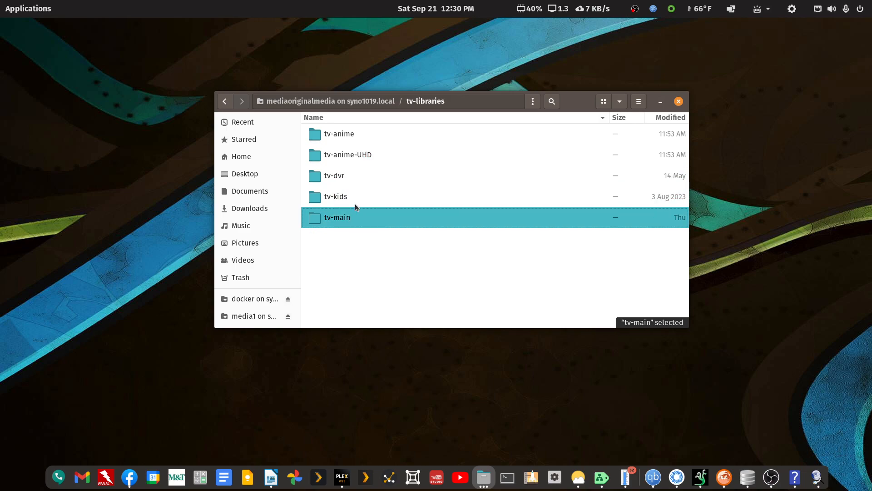
pyautogui.hotkey('shift', 'Up')
pyautogui.hotkey('shift', 'Up')
pyautogui.hotkey('shift', 'Up')
pyautogui.hotkey('shift', 'Up')
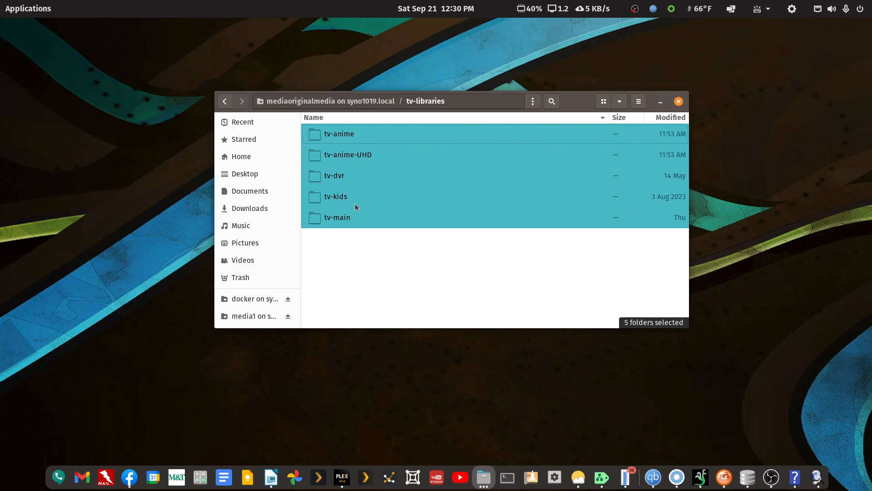
pyautogui.press('Down')
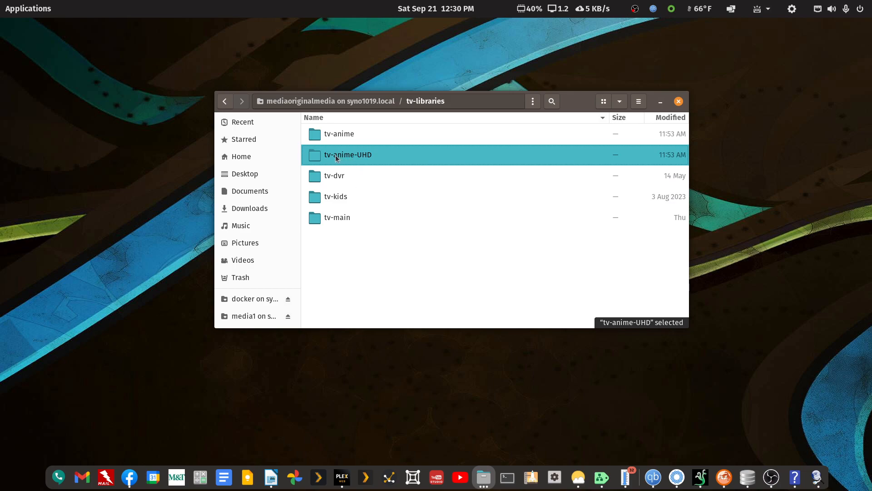
# Step: Examine the contents of the tv-anime and tv-anime-UHD folders
pyautogui.click(339, 135)
pyautogui.doubleClick(339, 135)
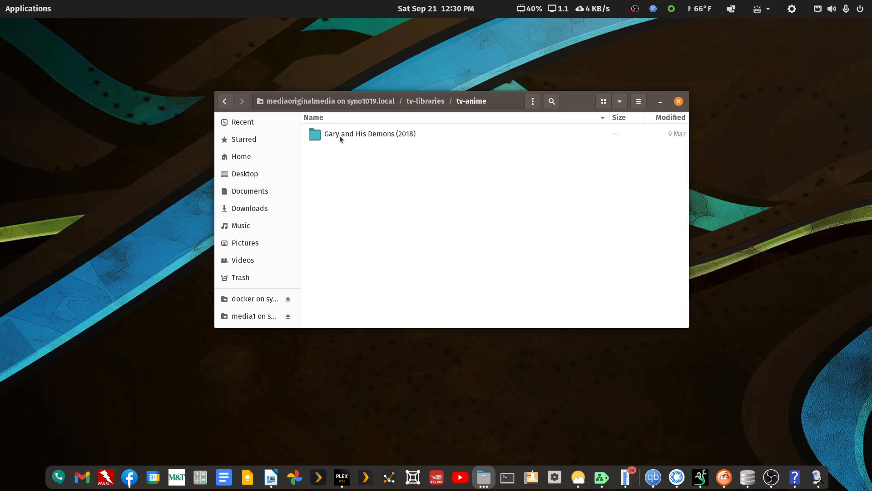
pyautogui.click(225, 101)
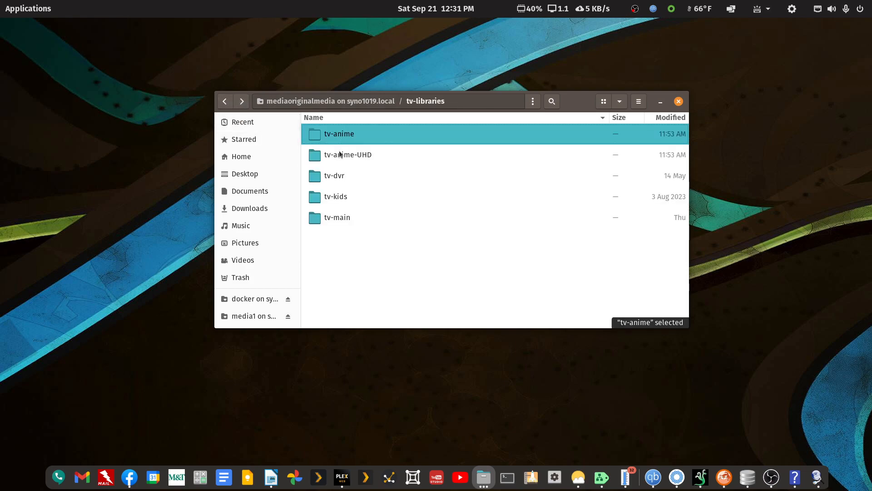
pyautogui.doubleClick(340, 154)
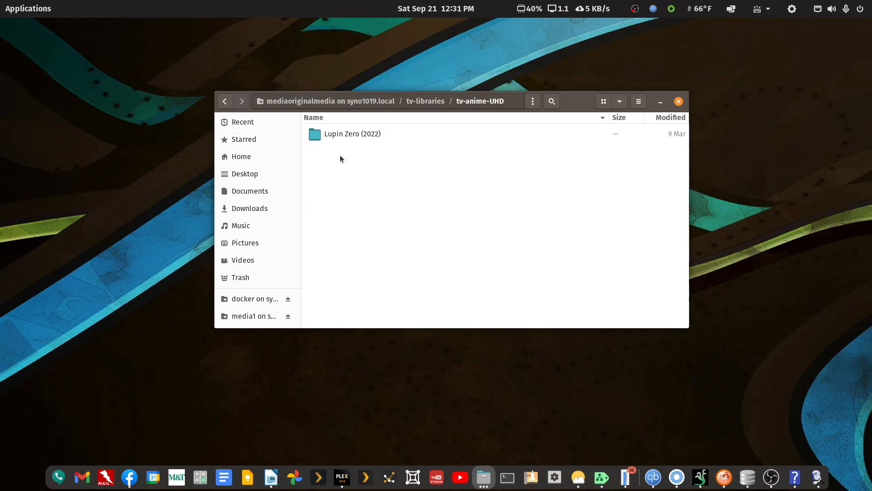
pyautogui.click(226, 103)
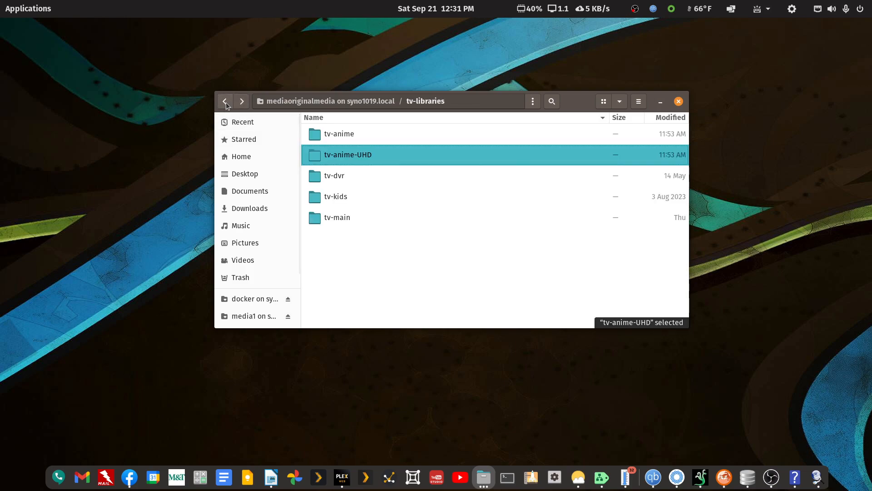
# Step: Look through the movie and tv-kids folders in the media1 share and open its tv folder
pyautogui.click(226, 101)
pyautogui.click(226, 103)
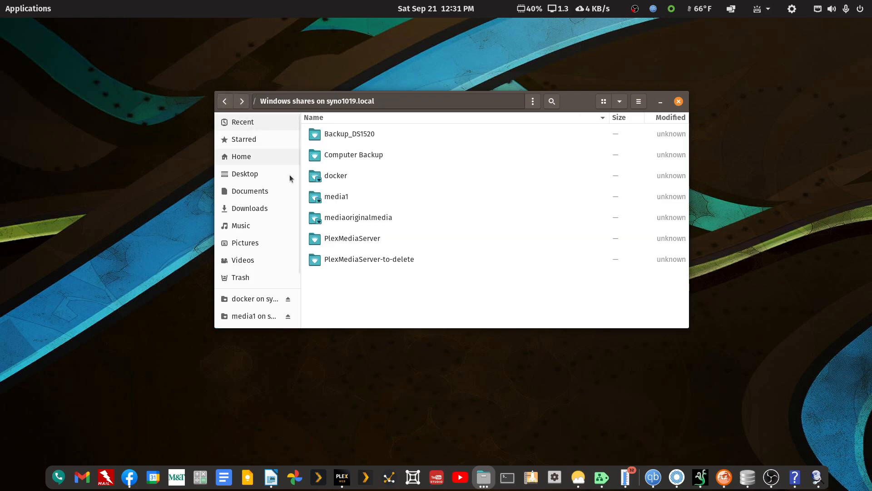
pyautogui.doubleClick(337, 197)
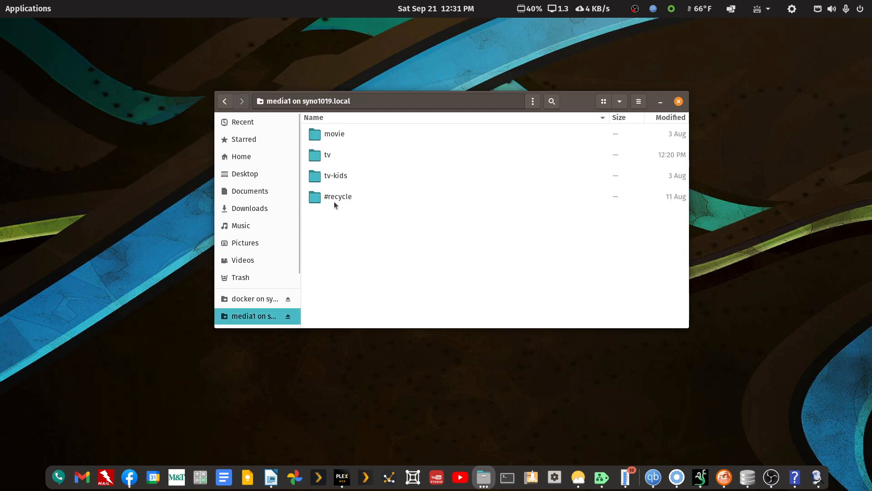
pyautogui.doubleClick(333, 133)
pyautogui.click(225, 101)
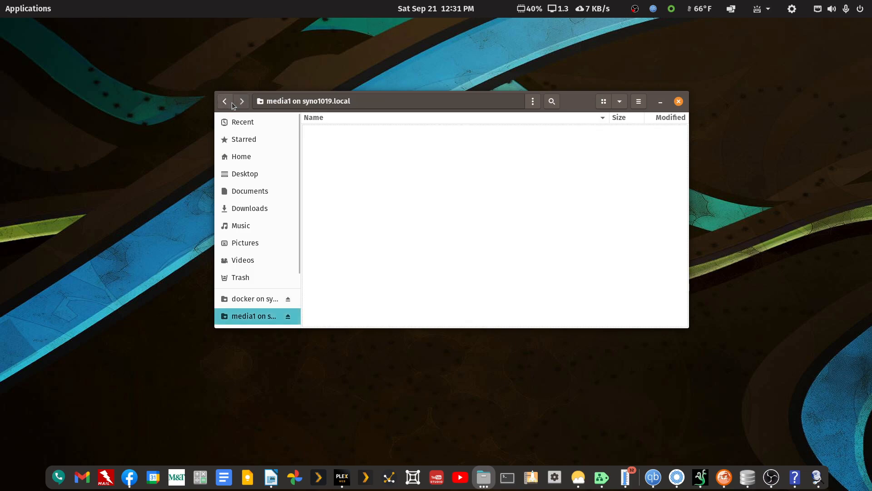
pyautogui.doubleClick(330, 174)
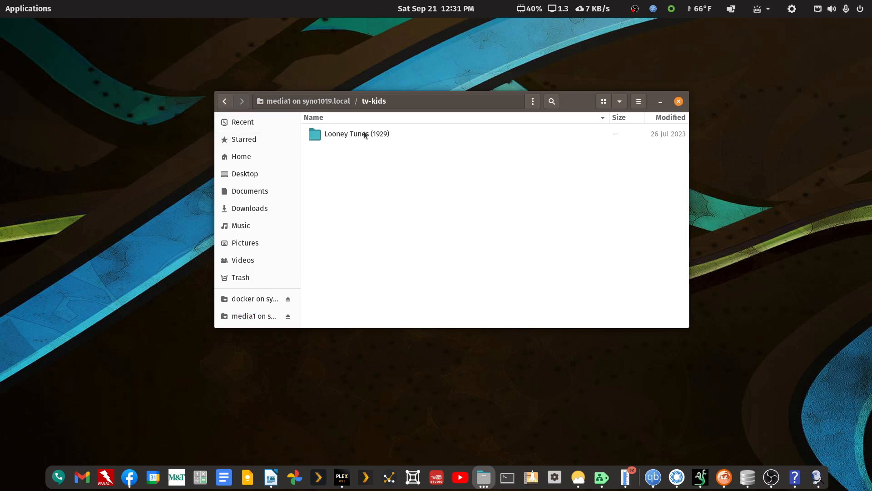
pyautogui.click(225, 104)
pyautogui.doubleClick(320, 155)
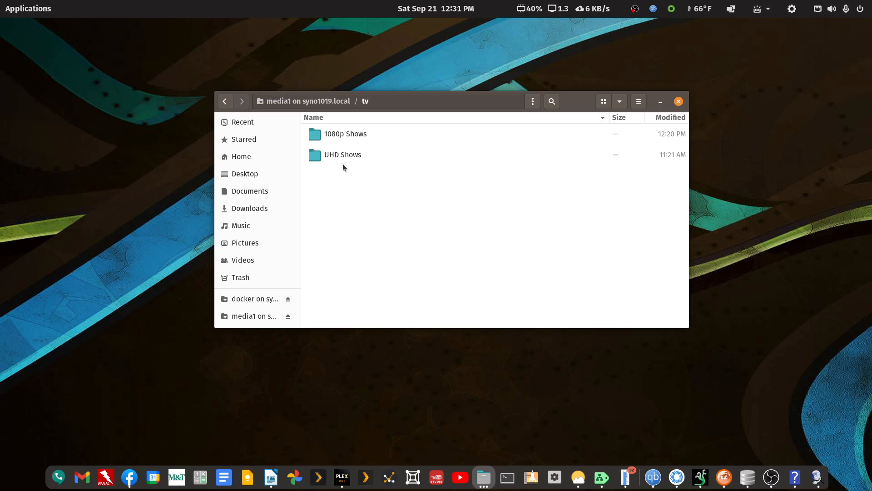
# Step: Move the Life With Elizabeth (1953) and The Lucy Show (1962) folders from 1080p Shows into the parent tv folder
pyautogui.doubleClick(347, 137)
pyautogui.rightClick(347, 137)
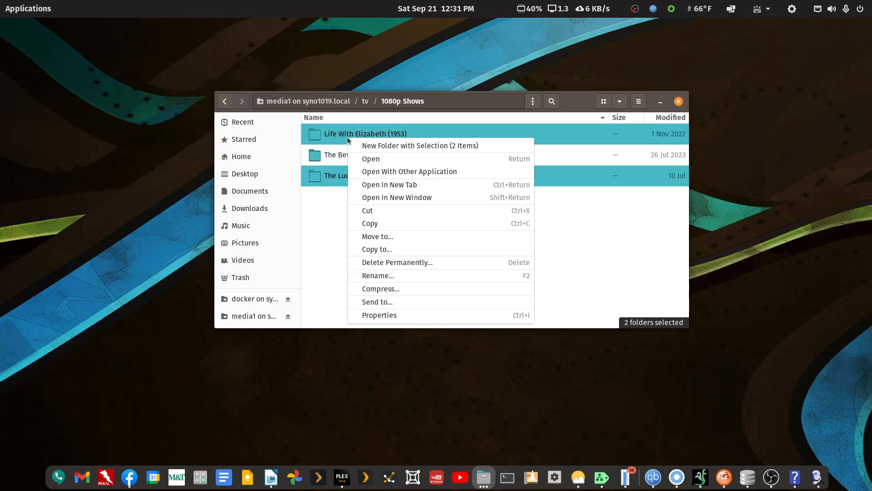
pyautogui.press('Escape')
pyautogui.click(225, 101)
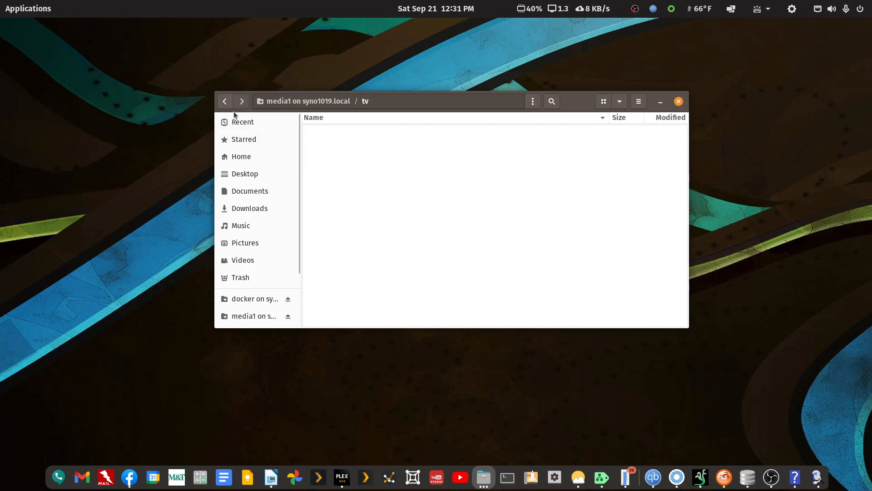
pyautogui.rightClick(364, 236)
pyautogui.click(381, 262)
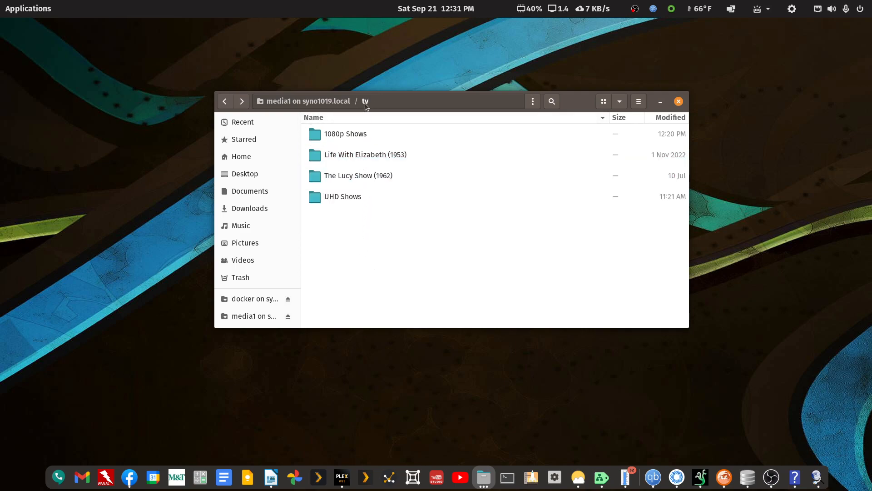
# Step: Highlight the two show folders lying loose beside 1080p Shows and UHD Shows, and clear the selection
pyautogui.click(350, 154)
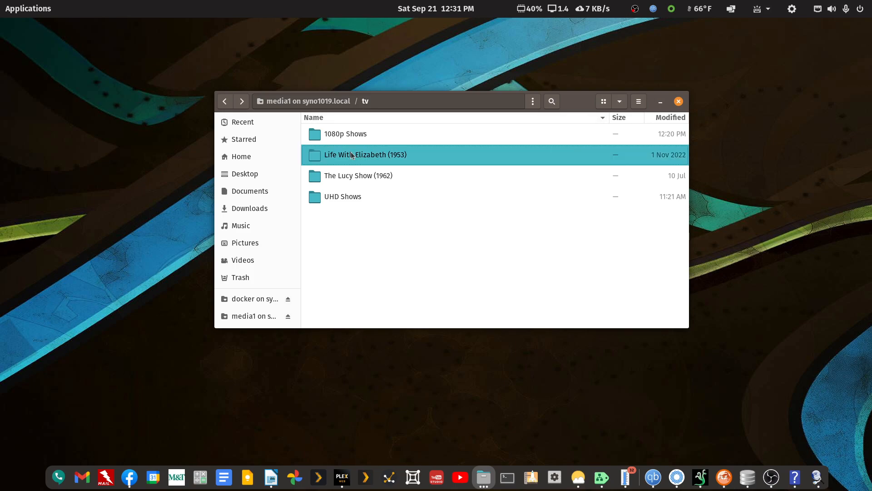
pyautogui.keyDown('shift'); pyautogui.click(348, 169); pyautogui.keyUp('shift')
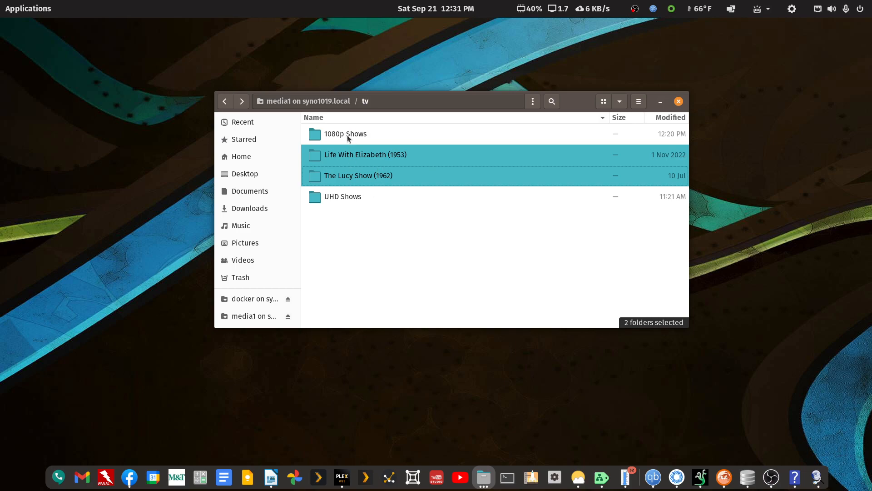
pyautogui.click(350, 234)
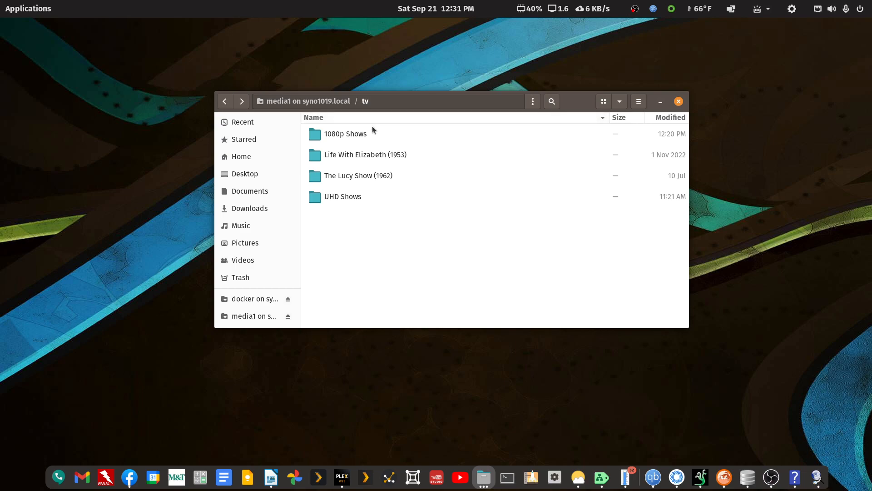
# Step: Leave the media1 share and reopen the tv-libraries folder in mediaoriginalmedia
pyautogui.click(225, 101)
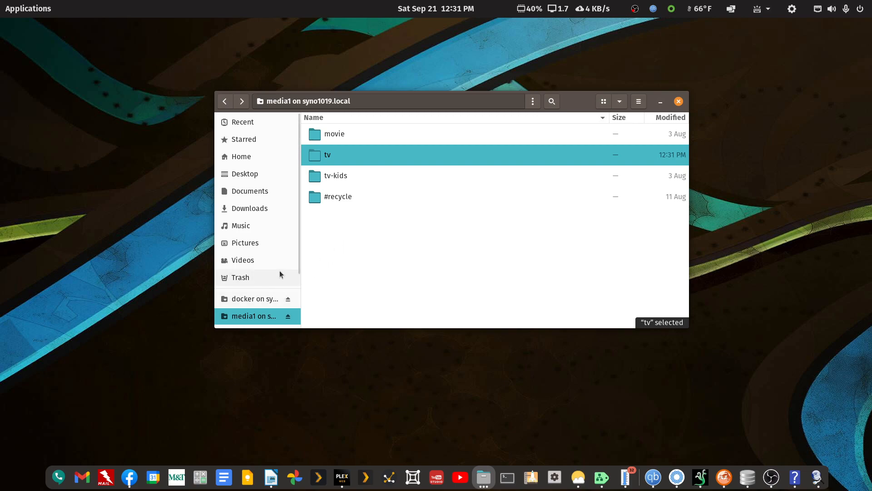
pyautogui.click(225, 98)
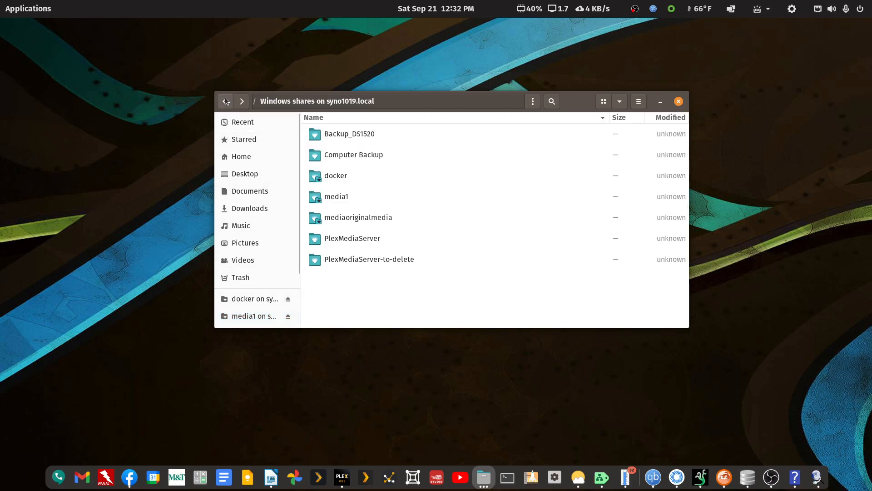
pyautogui.doubleClick(353, 217)
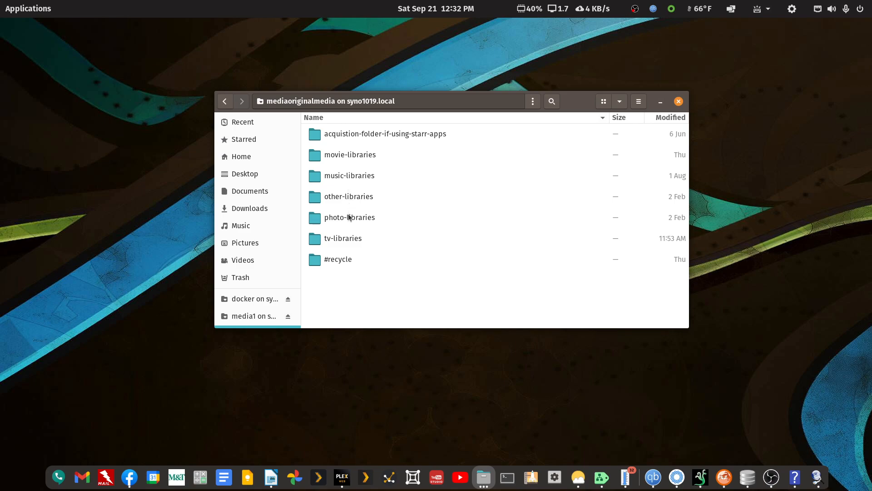
pyautogui.click(338, 237)
pyautogui.doubleClick(338, 238)
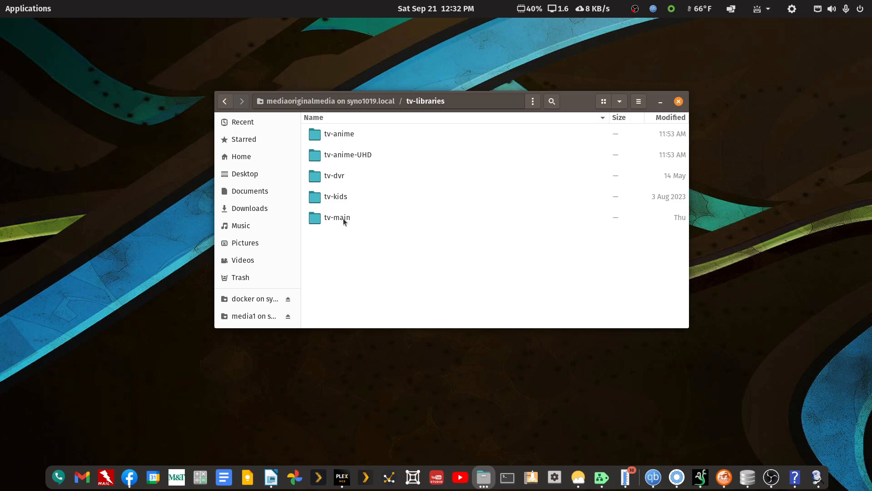
# Step: Highlight tv-main, tv-kids, tv-dvr, tv-anime-UHD and tv-anime together and clear the selection
pyautogui.click(343, 218)
pyautogui.keyDown('ctrl'); pyautogui.click(337, 197); pyautogui.keyUp('ctrl')
pyautogui.keyDown('ctrl'); pyautogui.click(342, 176); pyautogui.keyUp('ctrl')
pyautogui.keyDown('ctrl'); pyautogui.click(353, 155); pyautogui.keyUp('ctrl')
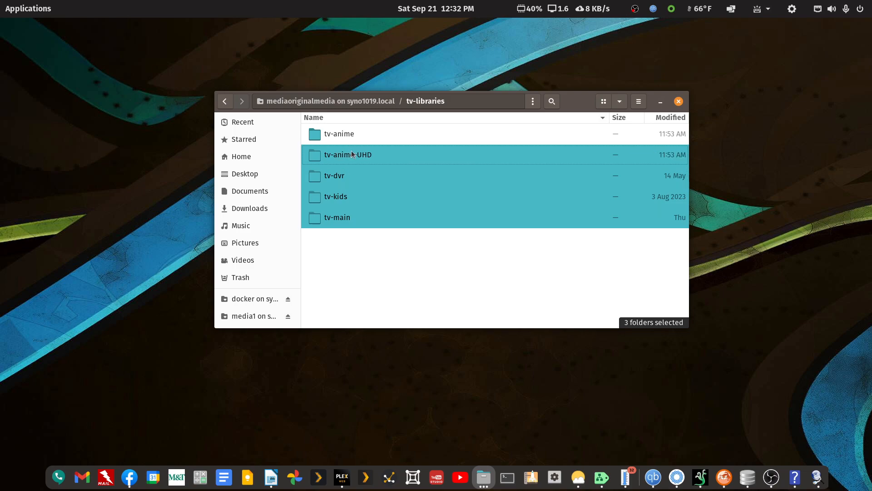
pyautogui.keyDown('ctrl'); pyautogui.click(349, 136); pyautogui.keyUp('ctrl')
pyautogui.click(365, 259)
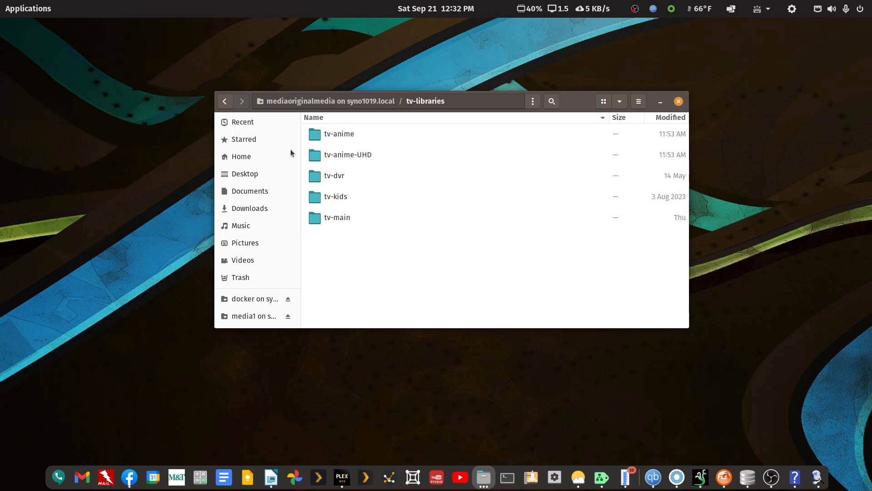
# Step: Keep tv-libraries open and show Other Locations in a new tab of the file manager
pyautogui.click(227, 103)
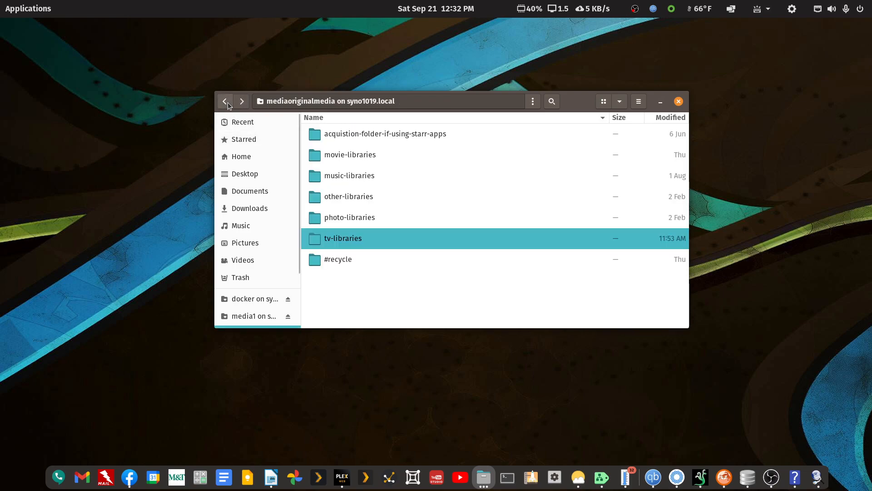
pyautogui.doubleClick(345, 244)
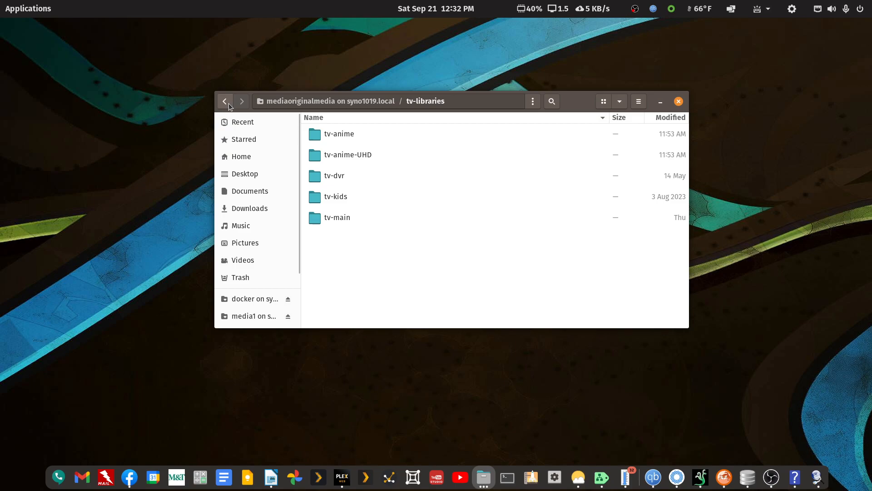
pyautogui.scroll(-3, 249, 317)
pyautogui.rightClick(251, 321)
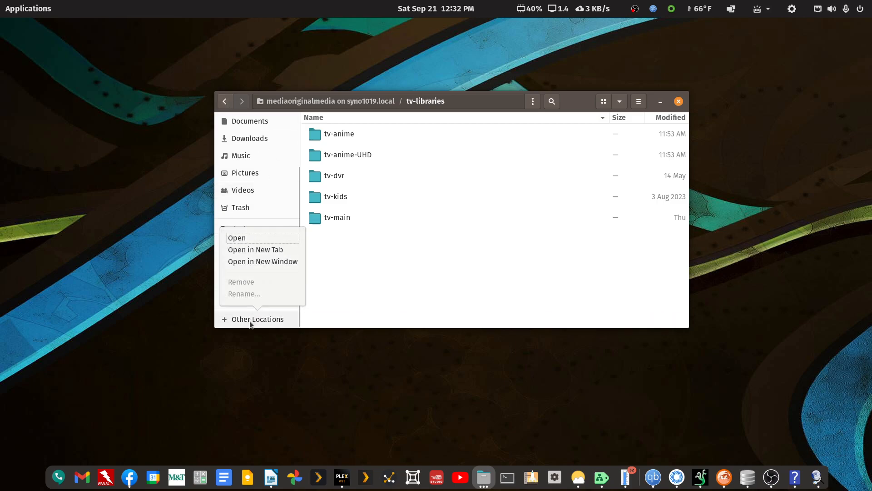
pyautogui.click(261, 250)
pyautogui.click(568, 120)
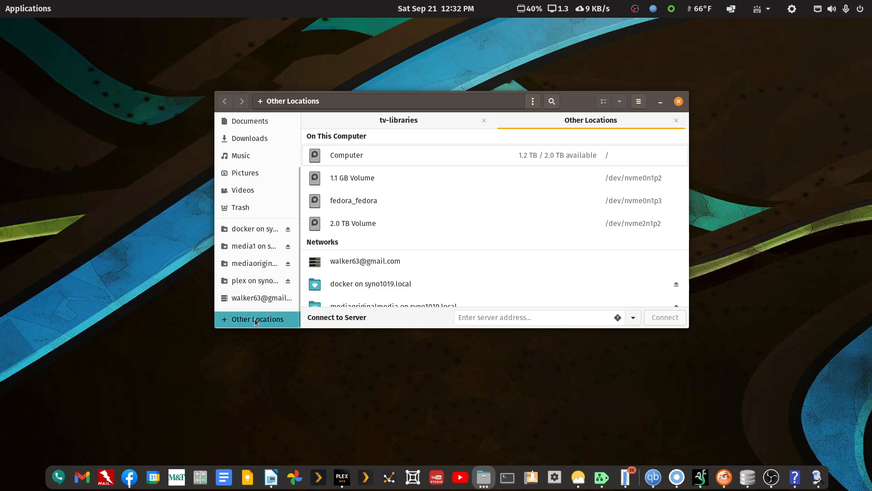
# Step: Browse the network locations to the syno1520.local shares and open its plex share
pyautogui.scroll(-3, 403, 223)
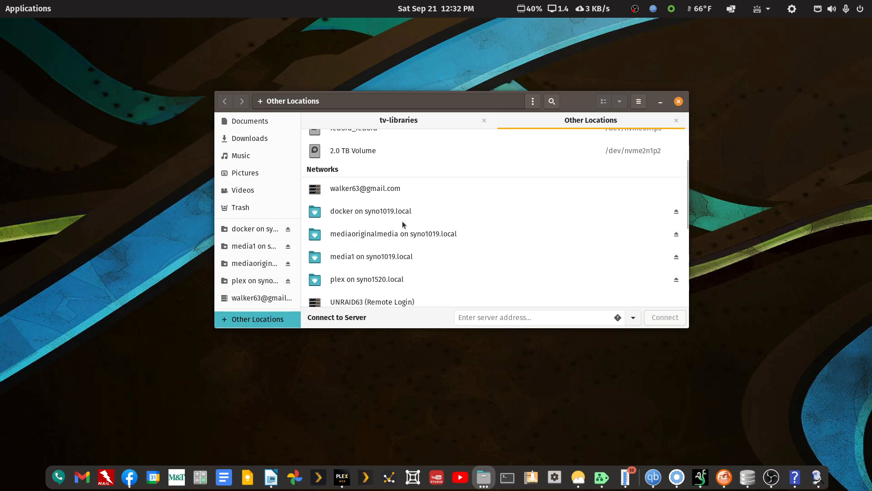
pyautogui.scroll(-2, 402, 222)
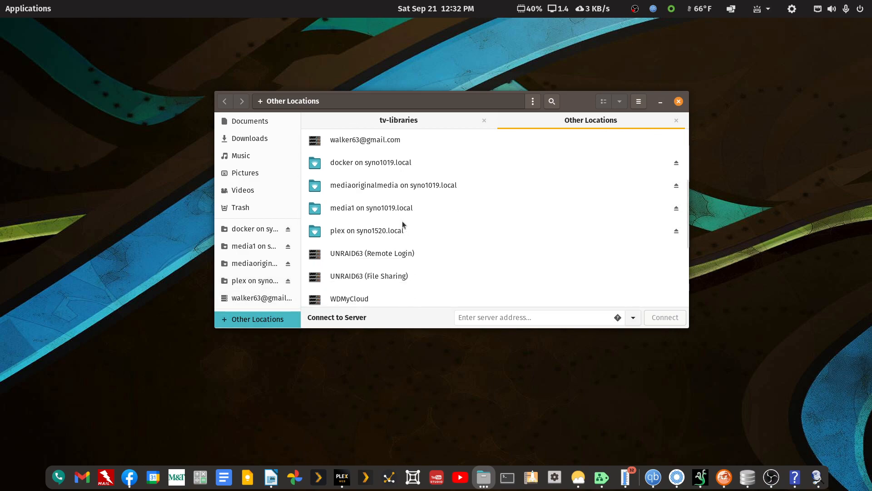
pyautogui.scroll(-3, 366, 275)
pyautogui.click(345, 271)
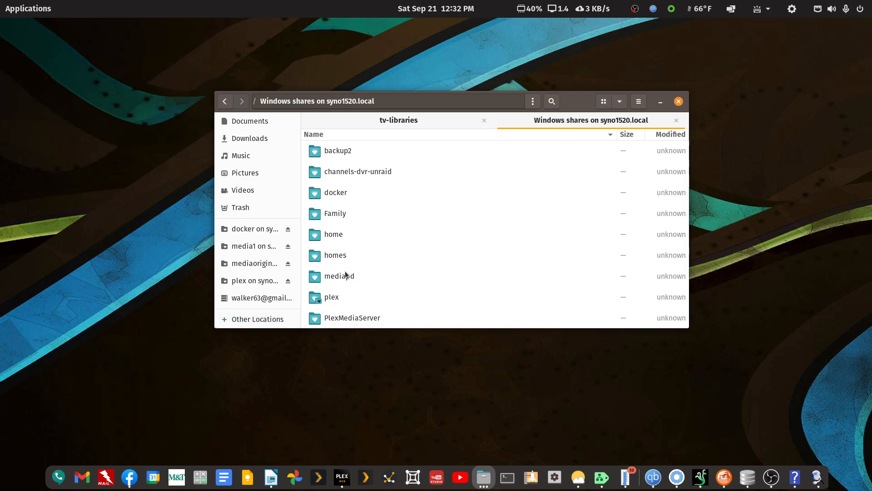
pyautogui.scroll(-2, 348, 272)
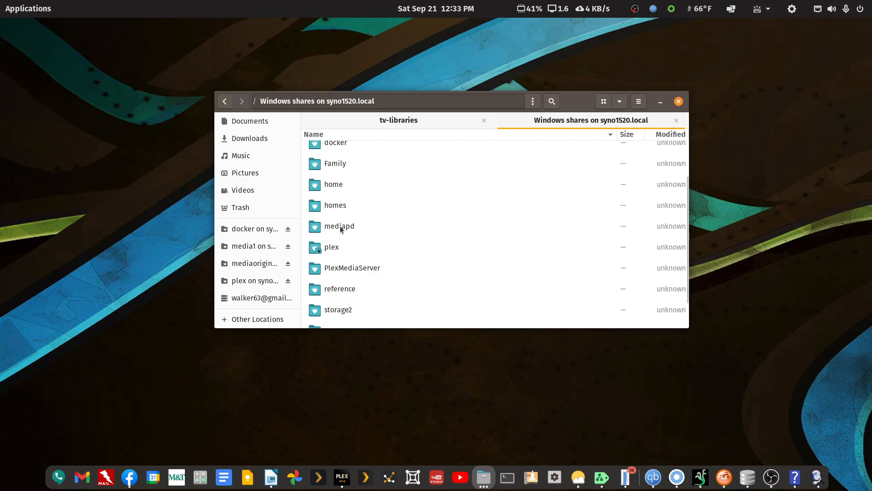
pyautogui.doubleClick(331, 248)
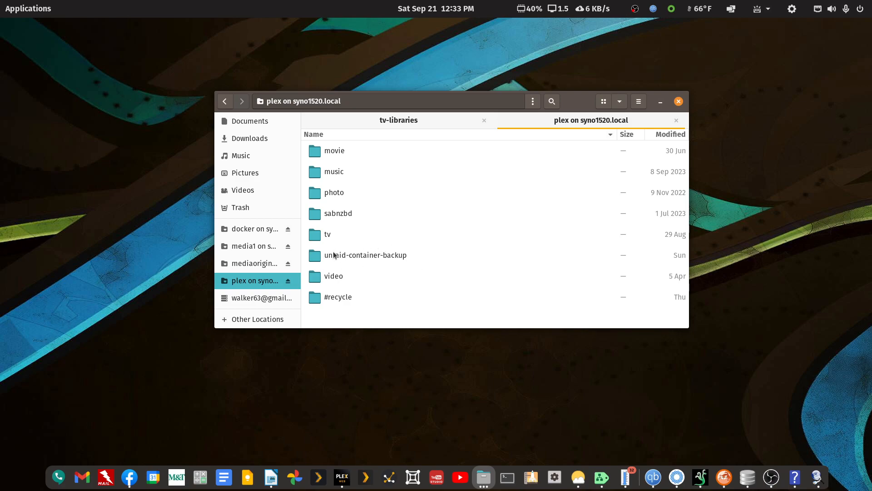
pyautogui.click(225, 101)
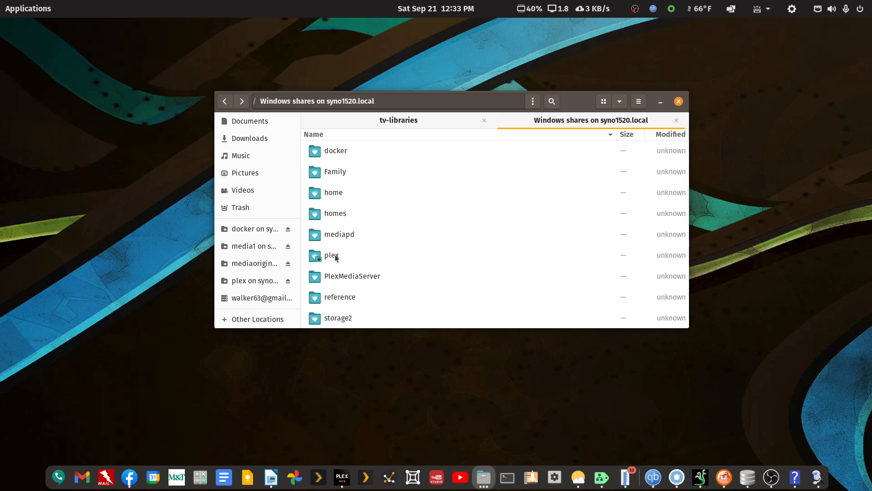
pyautogui.doubleClick(332, 257)
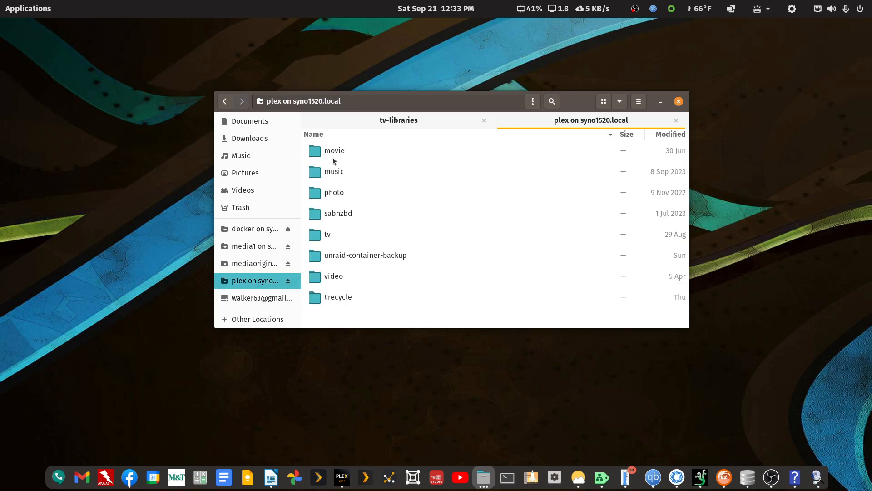
# Step: Look inside the movie and tv folders of the plex share, returning to the share's top level
pyautogui.doubleClick(334, 150)
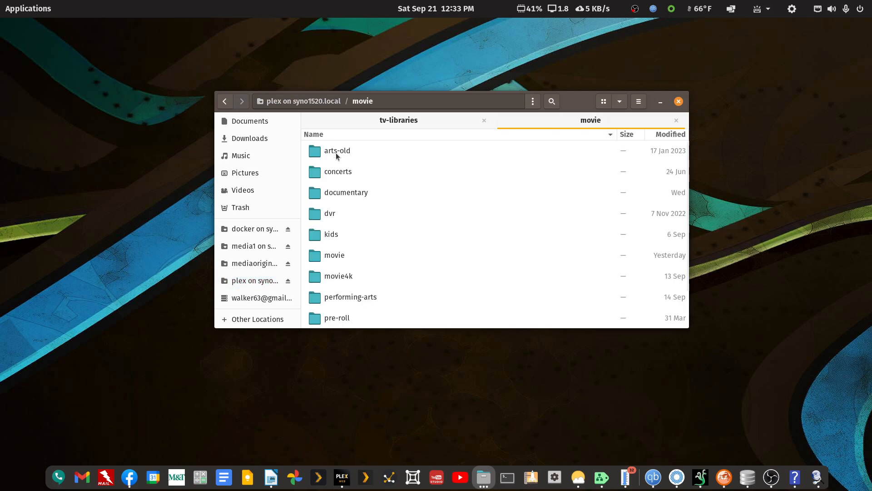
pyautogui.click(225, 101)
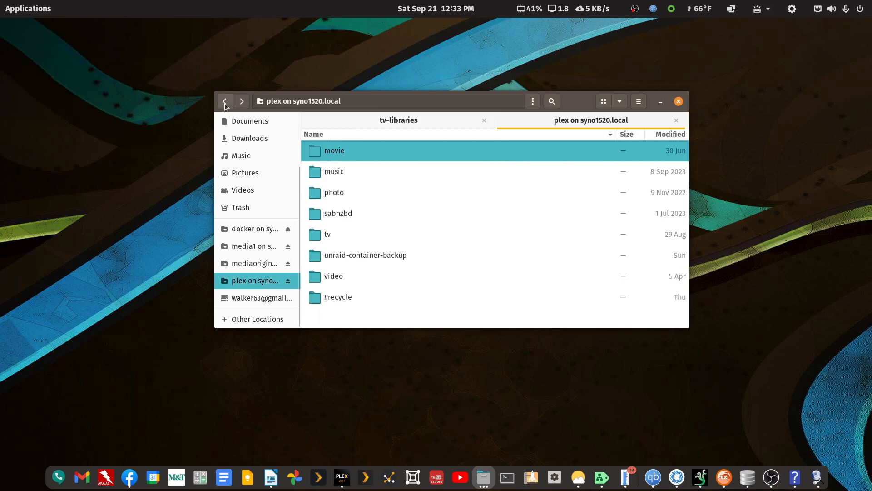
pyautogui.doubleClick(327, 235)
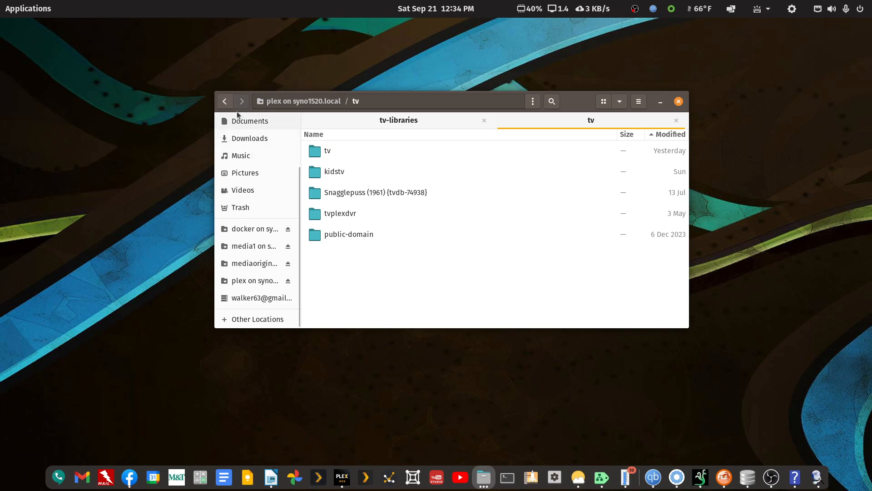
pyautogui.click(226, 102)
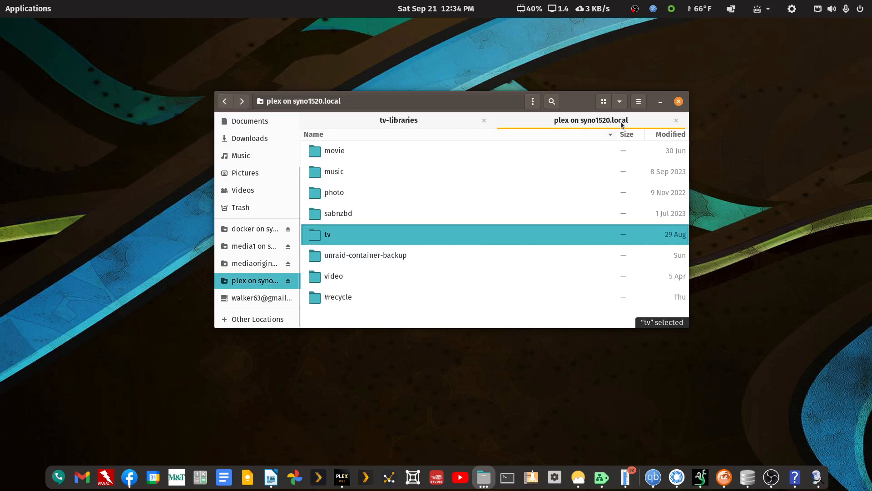
# Step: Close the plex share's tab, review the tv-libraries subfolders and return to the top level of mediaoriginalmedia
pyautogui.click(675, 120)
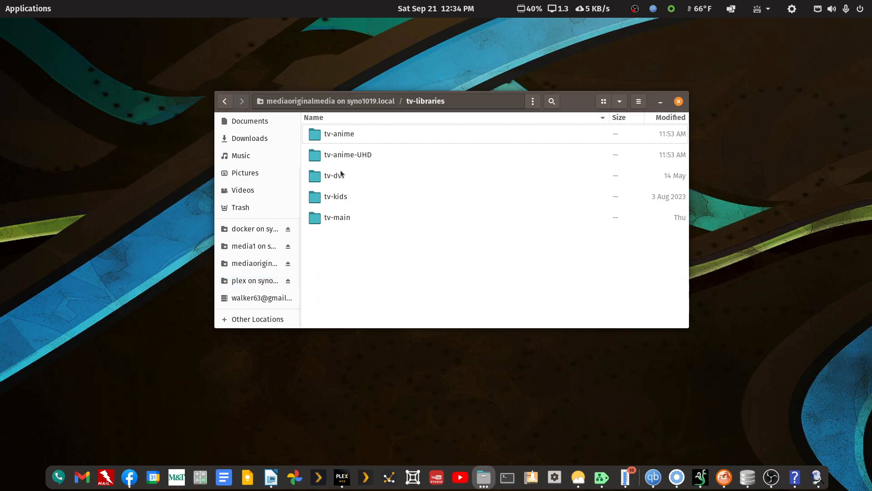
pyautogui.click(226, 101)
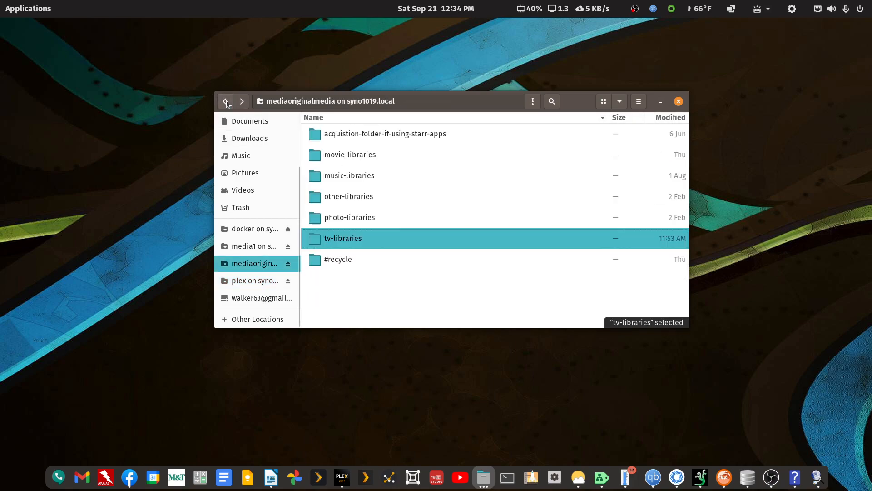
pyautogui.doubleClick(337, 237)
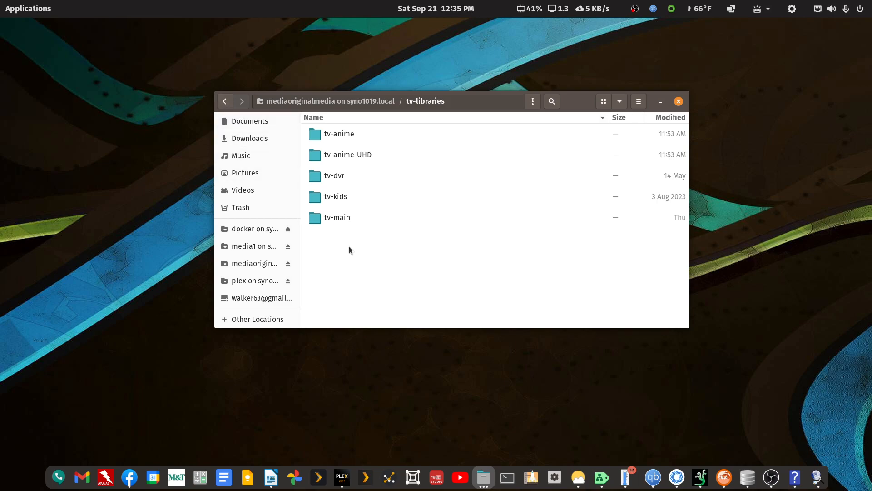
pyautogui.click(225, 101)
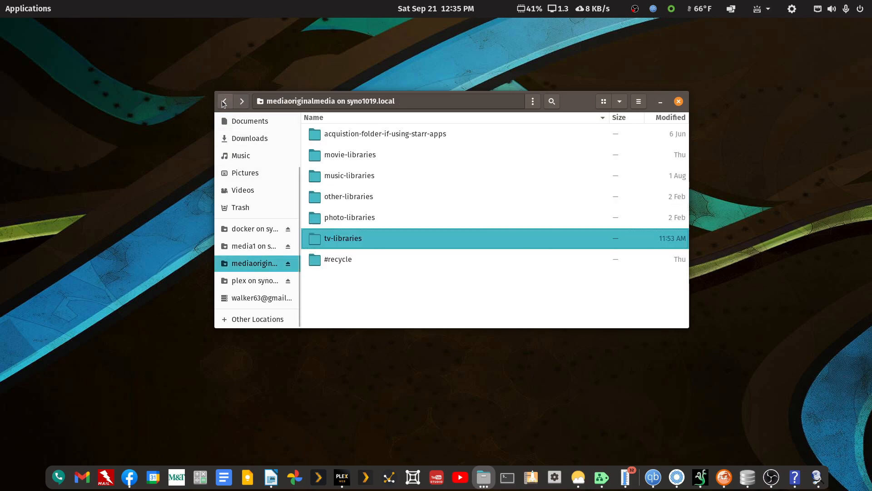
# Step: Switch to Plex, maximize its window and dismiss the server dashboard pop-up over the Libraries page
pyautogui.click(342, 477)
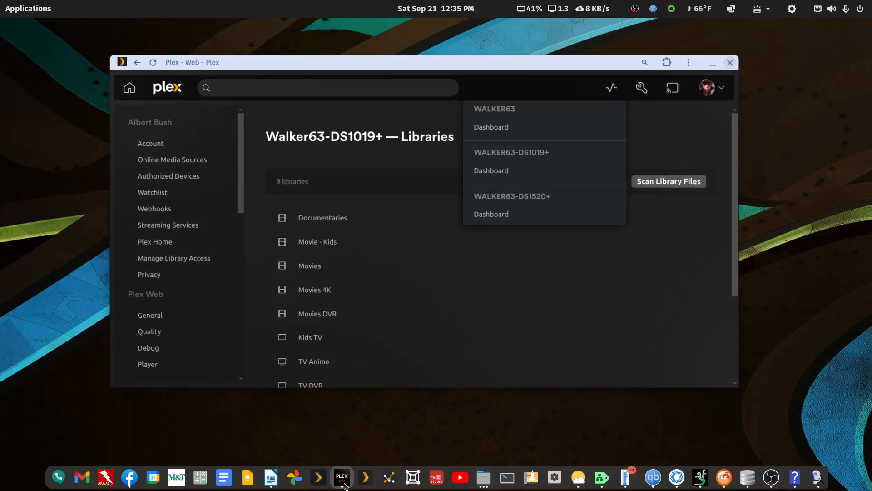
pyautogui.doubleClick(477, 55)
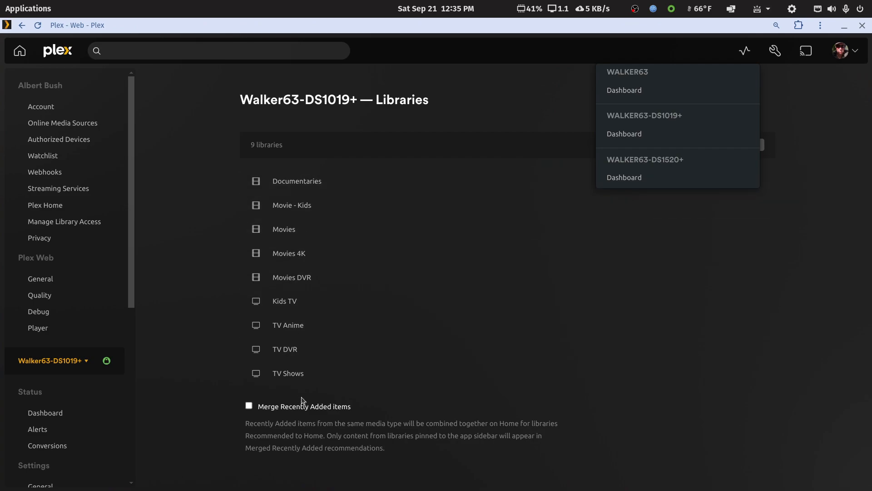
pyautogui.click(747, 54)
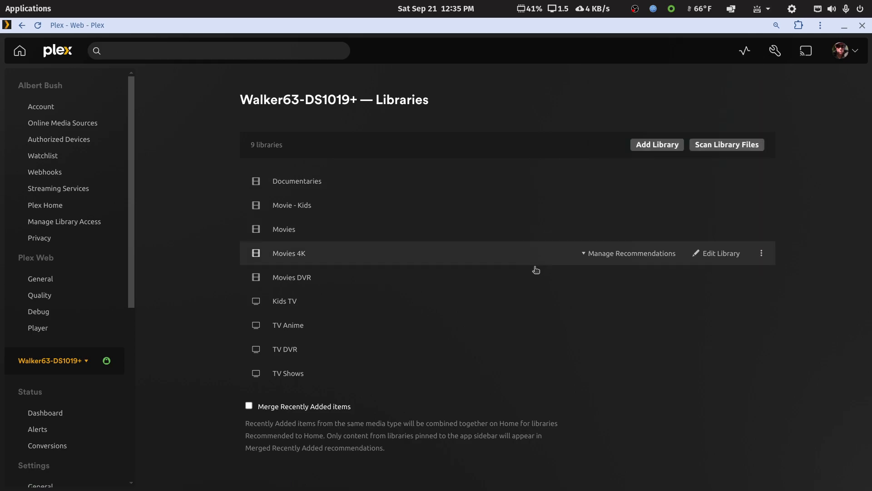
# Step: Start a new TV Shows library, append a hyphen, the person's first name and "Wrong" to its name, and proceed to adding folders
pyautogui.click(644, 145)
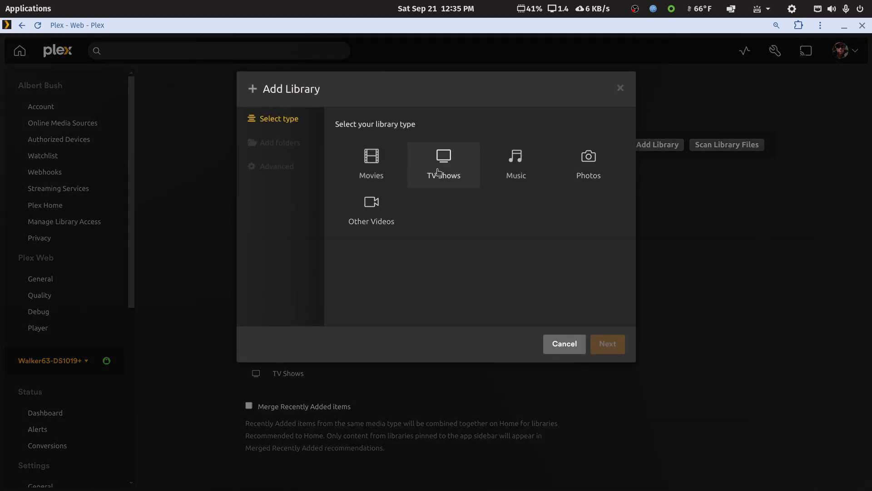
pyautogui.click(438, 170)
pyautogui.click(414, 271)
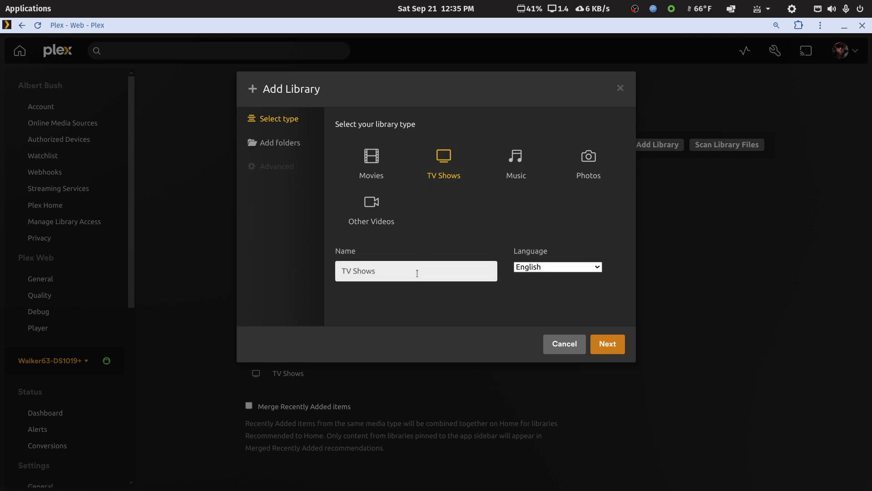
pyautogui.write('- Kevin Wrong')
pyautogui.click(609, 345)
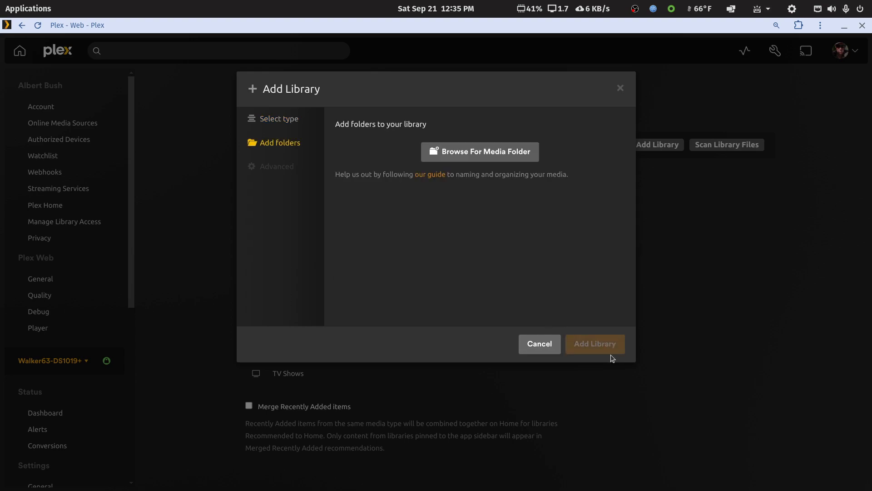
# Step: Add /myplexmedia/tv-libraries as the new library's media folder
pyautogui.click(493, 154)
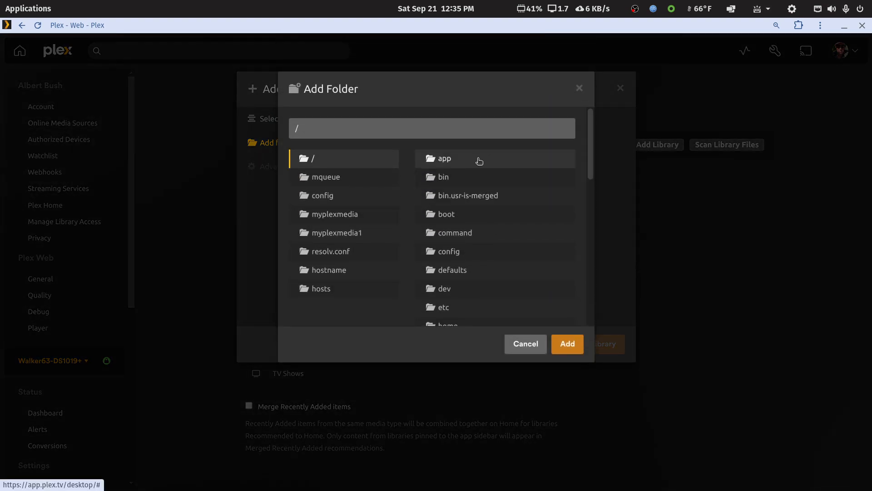
pyautogui.click(338, 217)
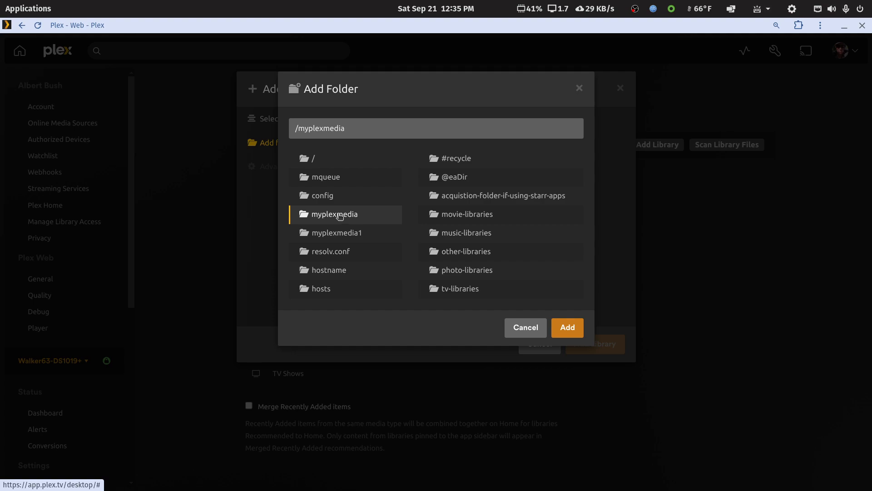
pyautogui.click(464, 294)
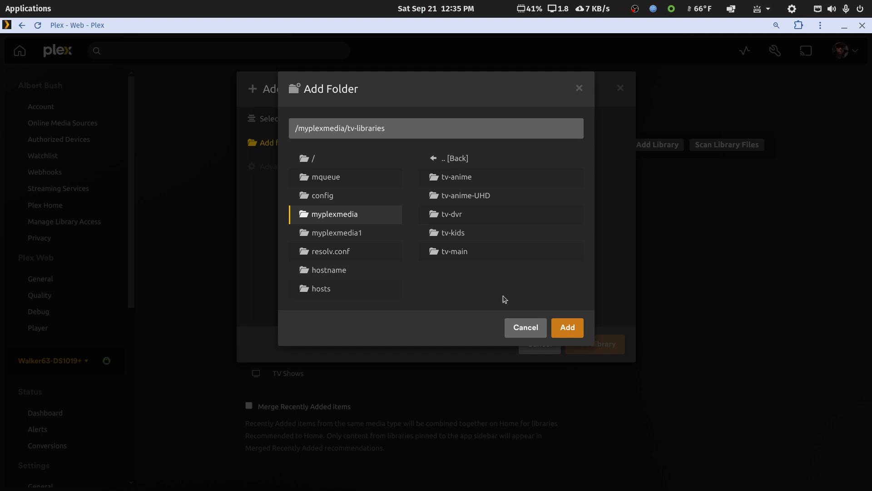
pyautogui.click(567, 327)
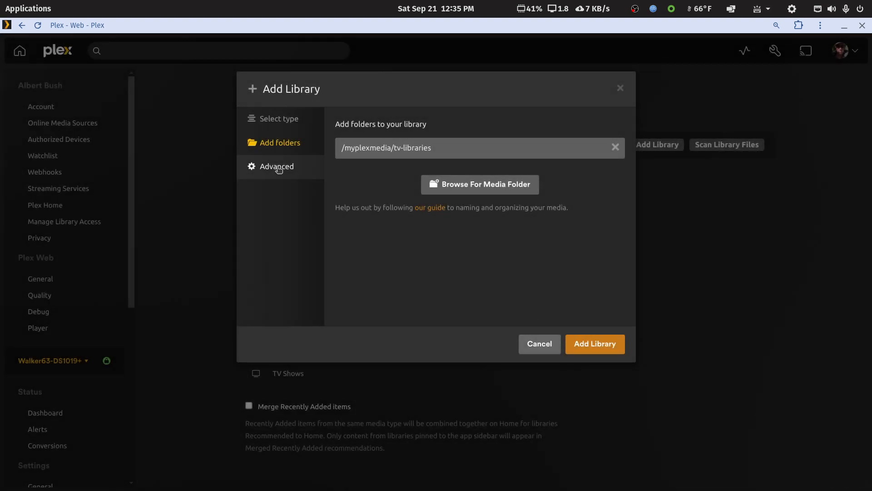
# Step: Set the new library's episode ordering to TheTVDB and create the library
pyautogui.click(278, 170)
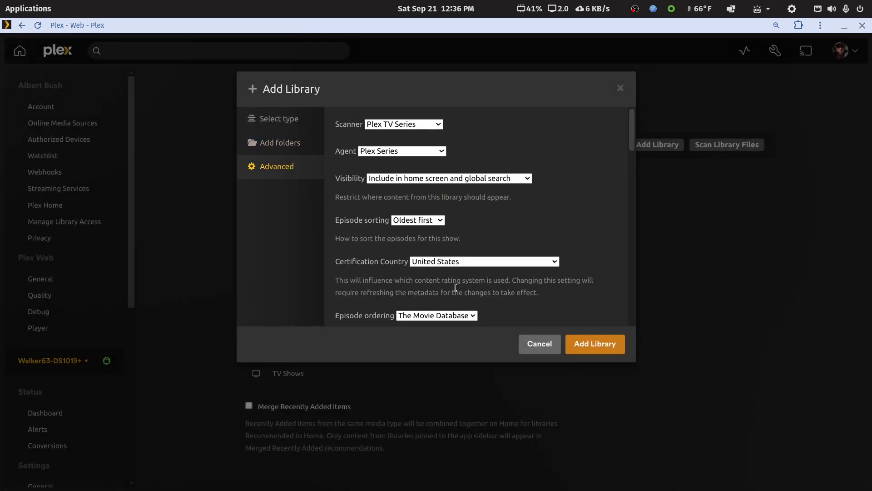
pyautogui.click(474, 318)
pyautogui.click(435, 340)
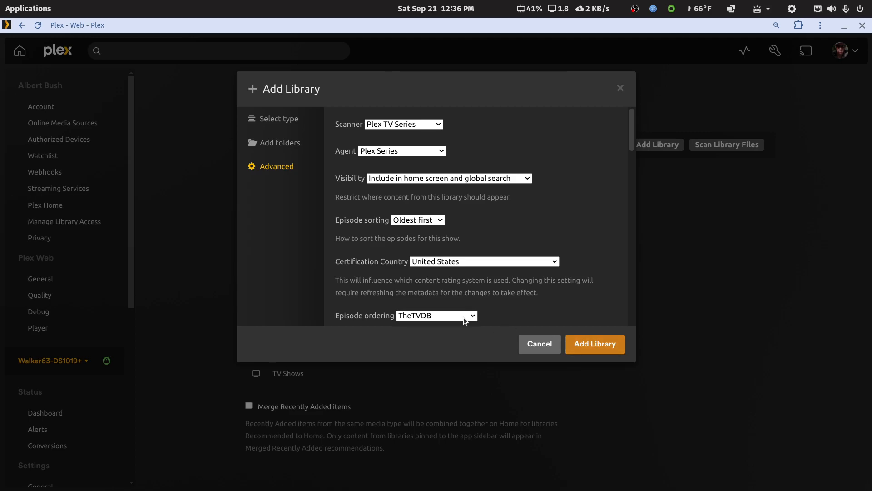
pyautogui.click(598, 347)
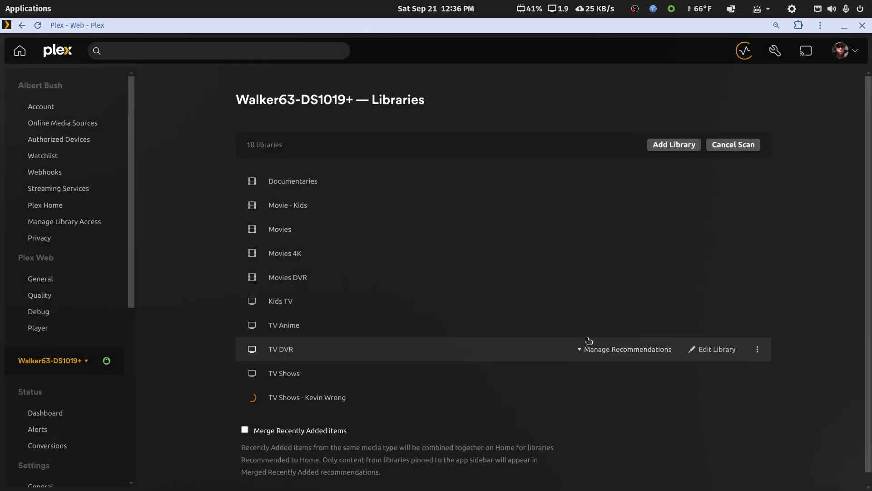
# Step: View the new library's recommended shows, minimize Plex and reopen the tv-libraries folder in the file manager
pyautogui.click(308, 397)
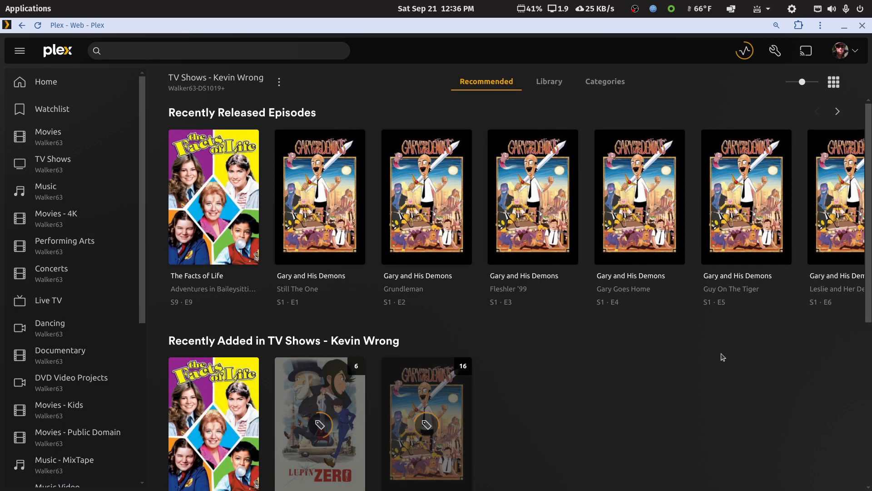
pyautogui.click(842, 27)
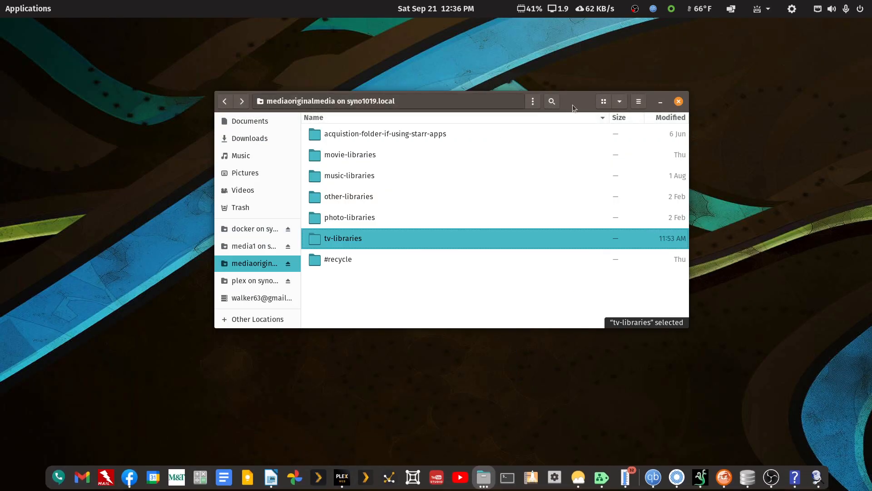
pyautogui.doubleClick(350, 240)
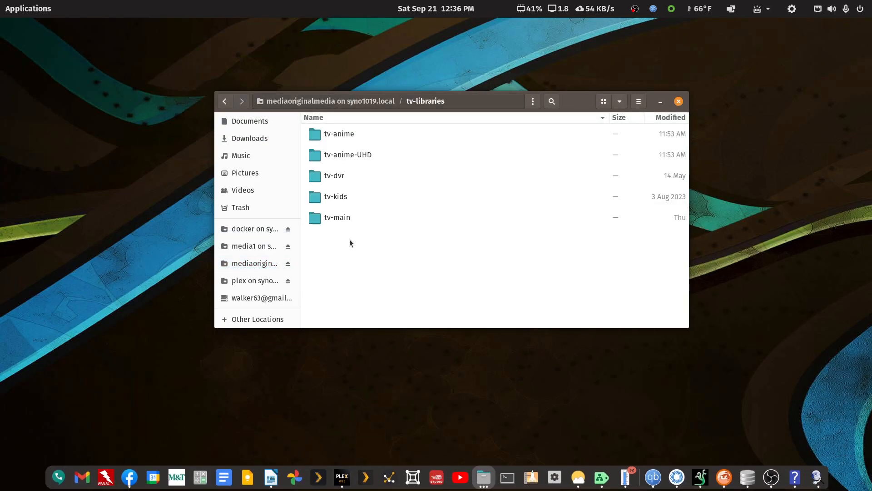
# Step: Look inside tv-anime, tv-anime-UHD, tv-dvr and tv-kids in turn, returning to tv-libraries after each
pyautogui.doubleClick(341, 134)
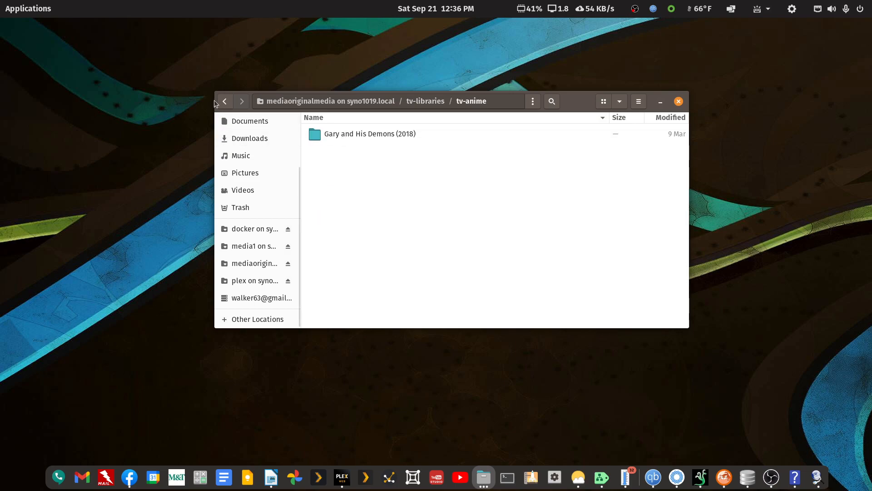
pyautogui.click(226, 102)
pyautogui.doubleClick(339, 153)
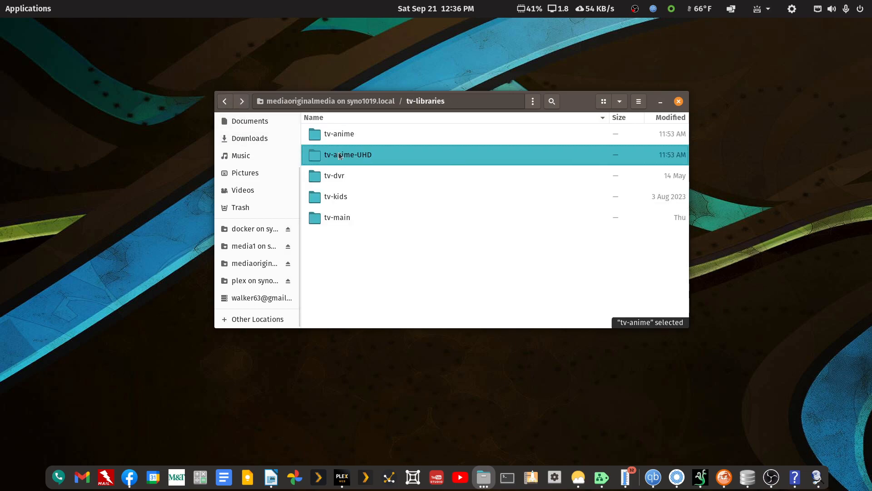
pyautogui.click(225, 101)
pyautogui.doubleClick(345, 177)
pyautogui.click(225, 101)
pyautogui.doubleClick(342, 197)
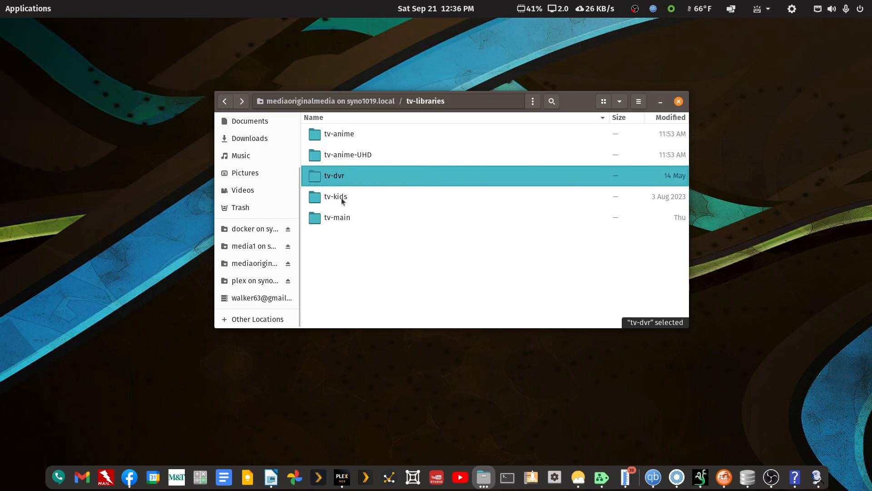
pyautogui.click(223, 104)
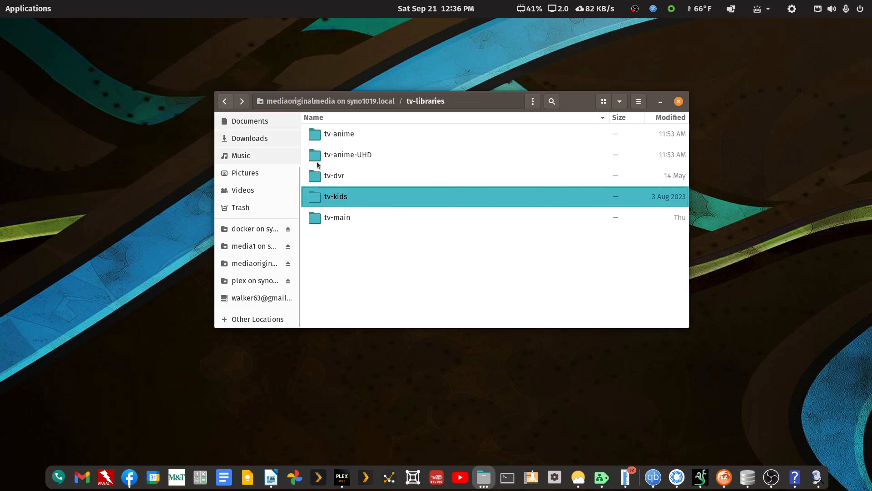
# Step: Look inside the tv-main folder, then return to the top level of the mediaoriginalmedia share
pyautogui.doubleClick(342, 215)
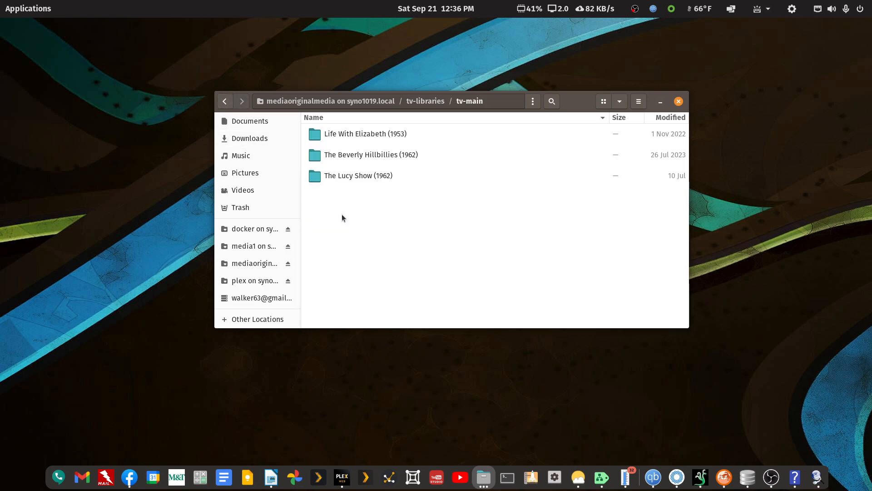
pyautogui.click(224, 102)
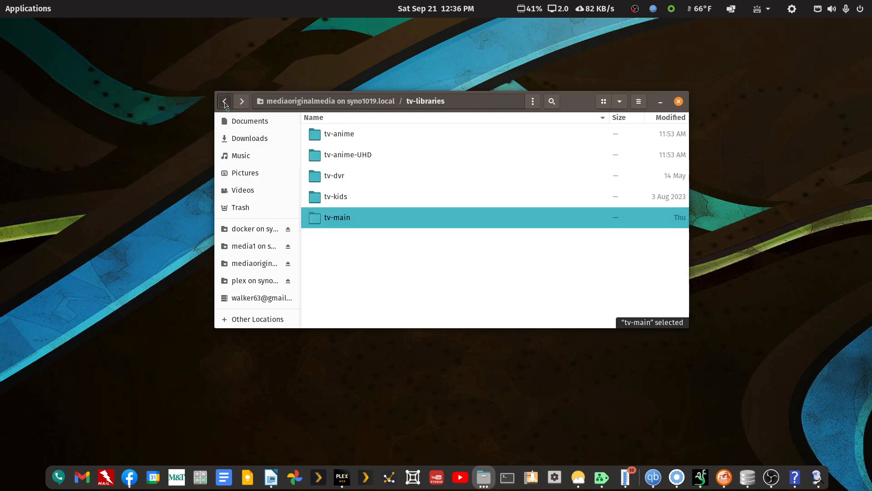
pyautogui.click(225, 102)
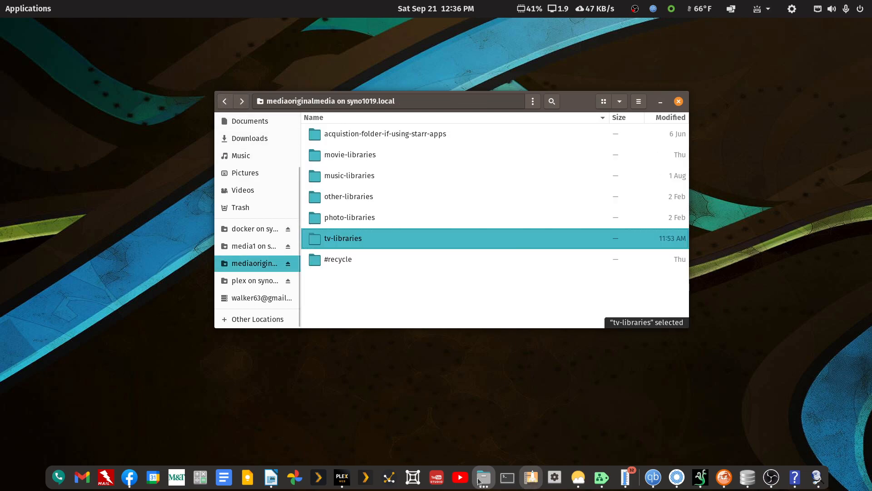
# Step: Switch to Plex in a maximized window, show the wrongly configured library's full show list and check the server's current activity
pyautogui.click(342, 477)
pyautogui.doubleClick(708, 24)
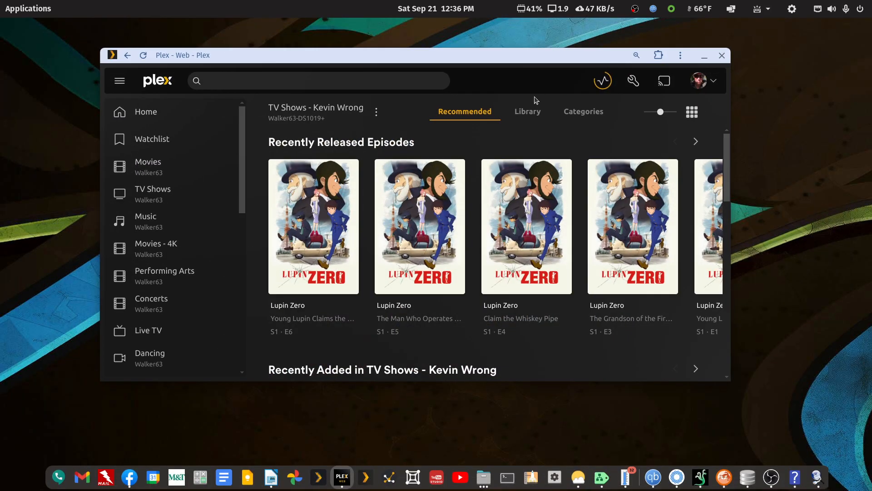
pyautogui.click(524, 117)
pyautogui.doubleClick(551, 55)
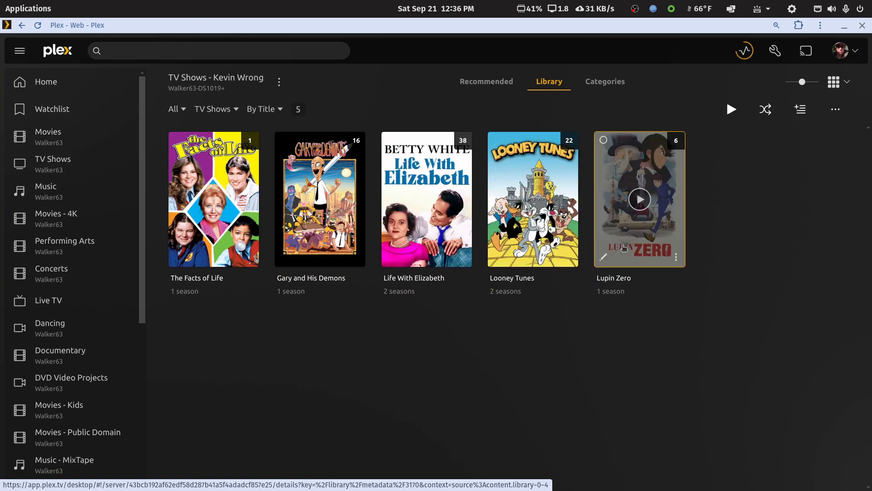
pyautogui.click(745, 50)
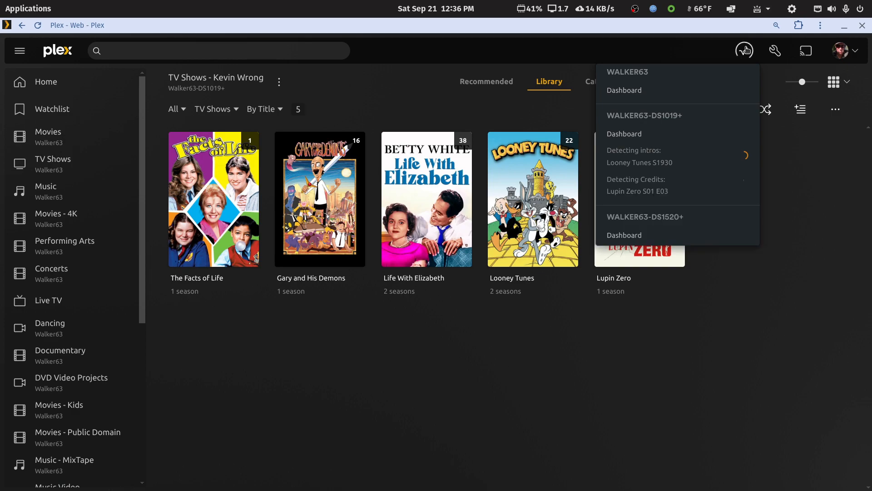
pyautogui.click(747, 50)
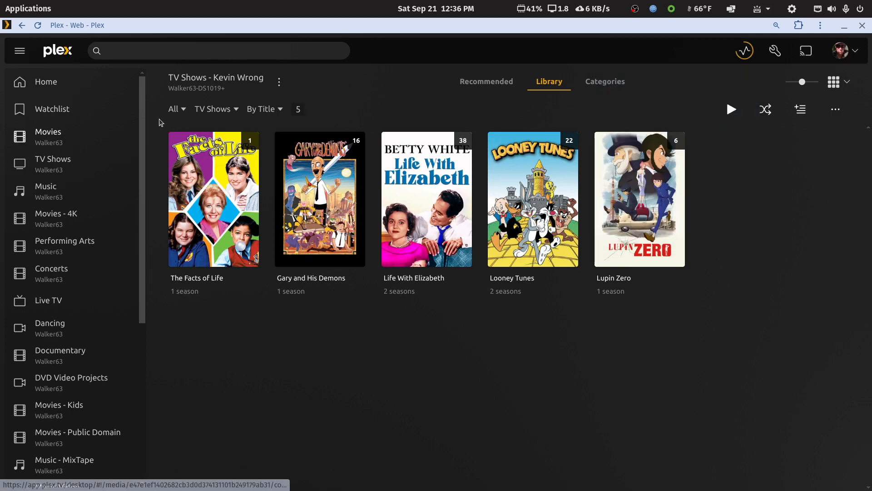
# Step: Show the wrongly configured library by Episodes and filter it to Duplicates
pyautogui.click(182, 112)
pyautogui.click(212, 109)
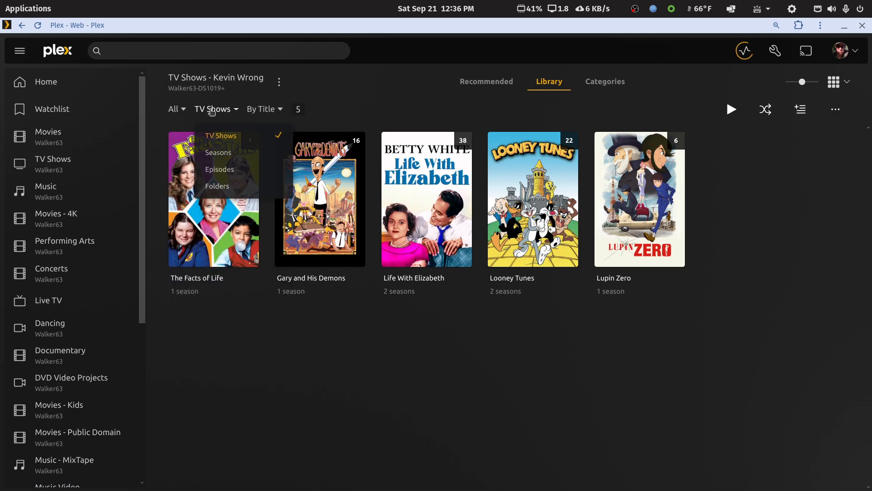
pyautogui.click(233, 171)
pyautogui.click(175, 109)
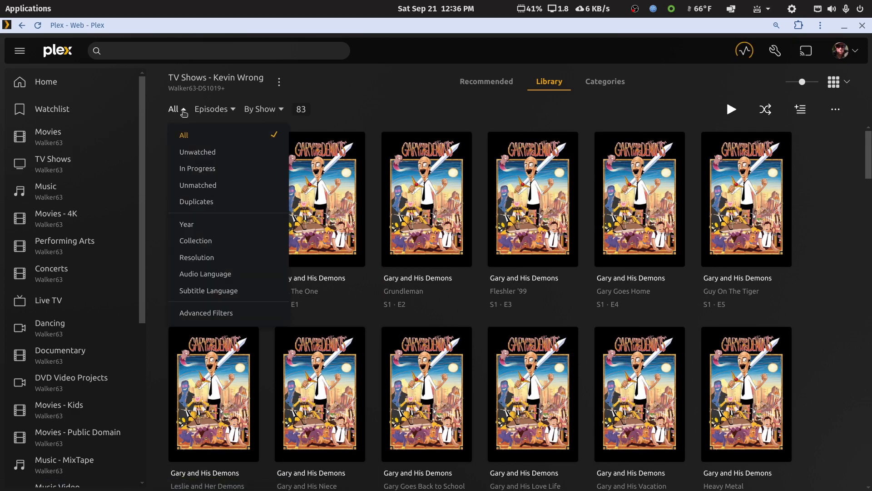
pyautogui.click(196, 202)
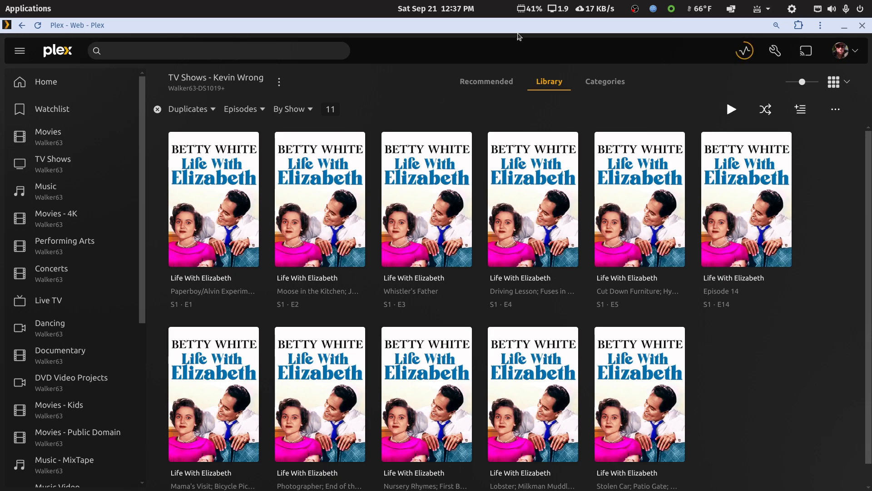
# Step: Switch to the file manager and view the Season 01 files of Life With Elizabeth (1953) in tv-libraries/tv-main
pyautogui.moveTo(483, 482)
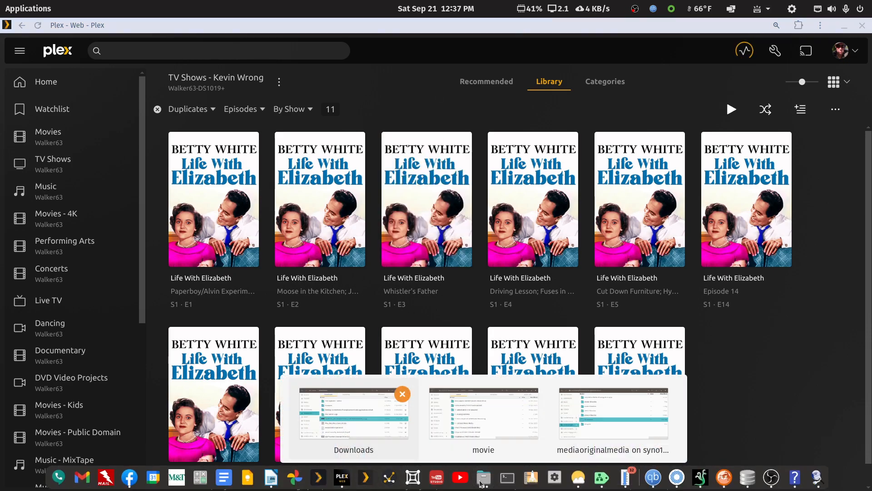
pyautogui.click(589, 436)
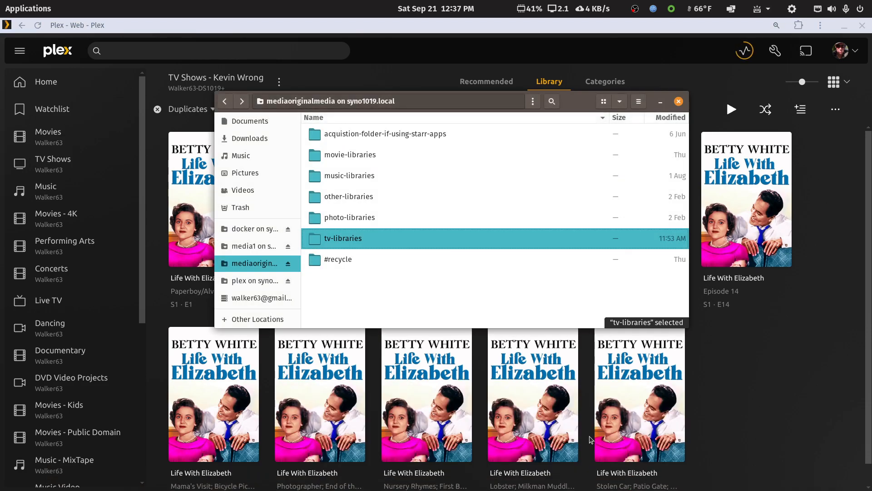
pyautogui.doubleClick(342, 238)
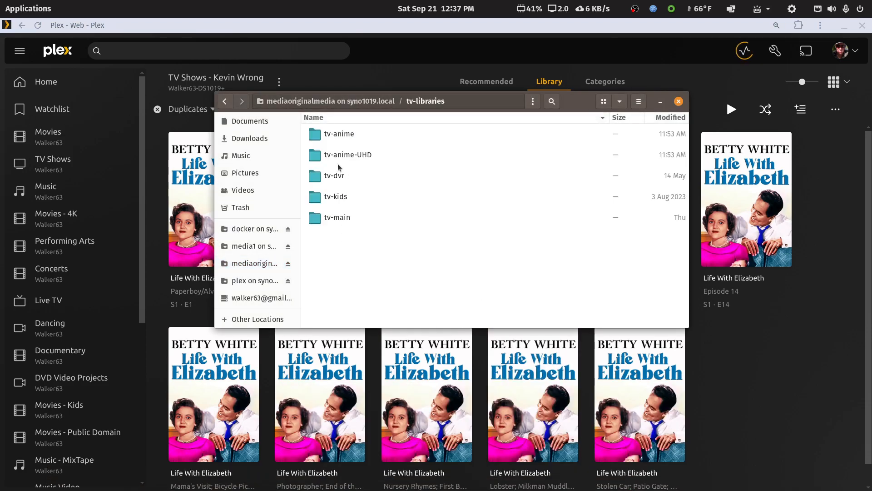
pyautogui.doubleClick(332, 218)
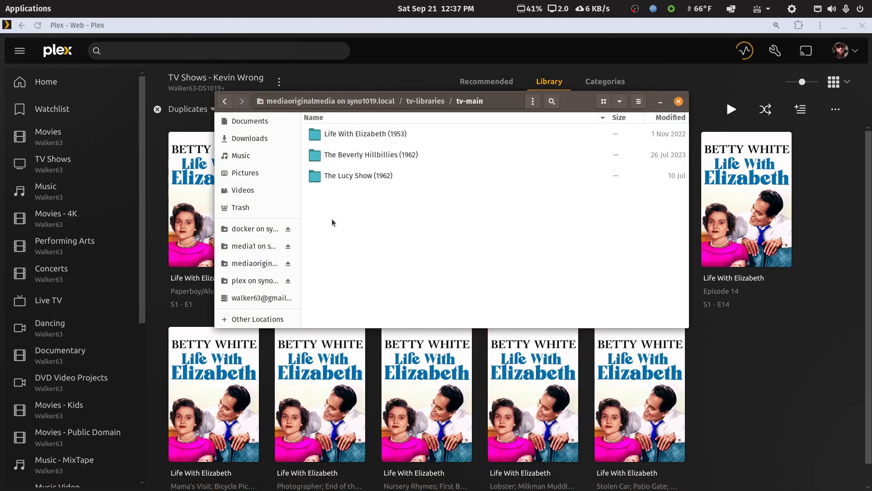
pyautogui.doubleClick(348, 141)
pyautogui.doubleClick(339, 138)
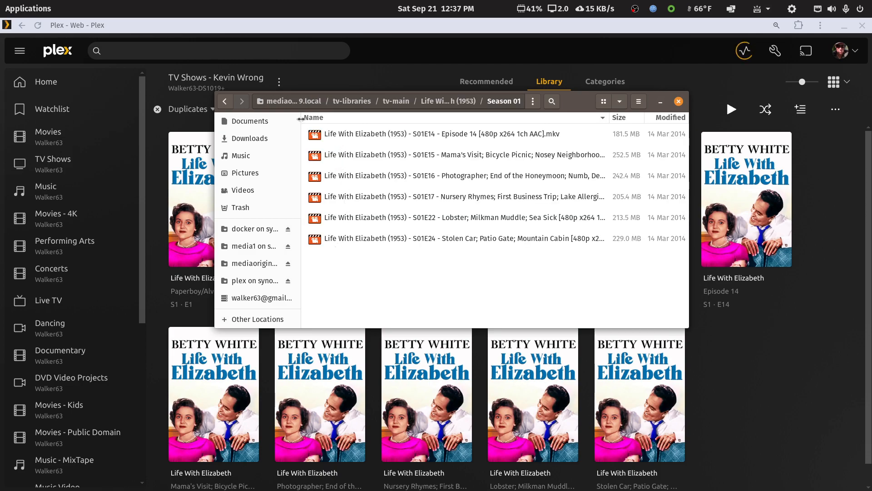
# Step: View the show's Specials folder, go back up to tv-main and return to Plex
pyautogui.click(225, 102)
pyautogui.doubleClick(332, 154)
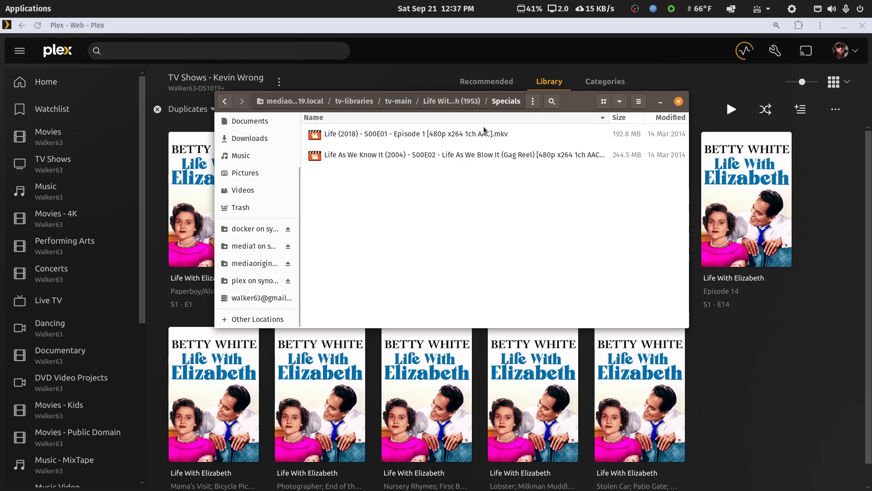
pyautogui.click(225, 101)
pyautogui.click(226, 103)
pyautogui.click(395, 28)
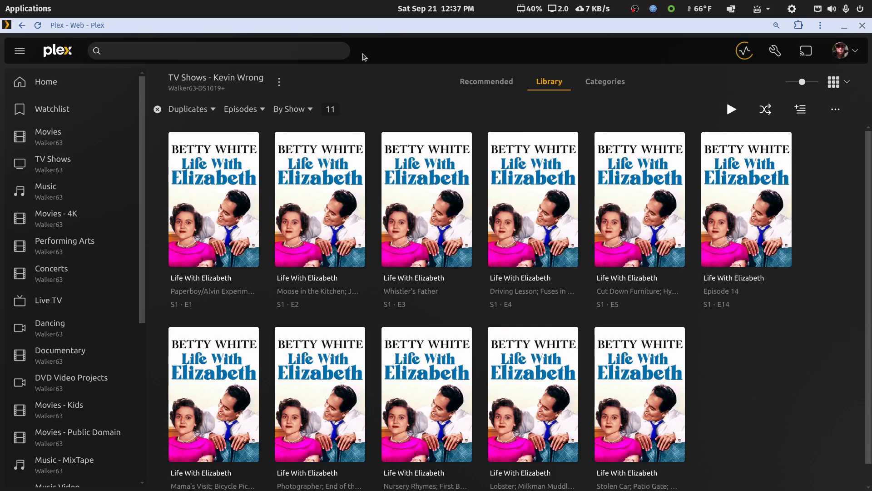
# Step: Examine the file paths attached to the duplicate Life With Elizabeth S1 E1 episode, then close its details without saving
pyautogui.click(177, 256)
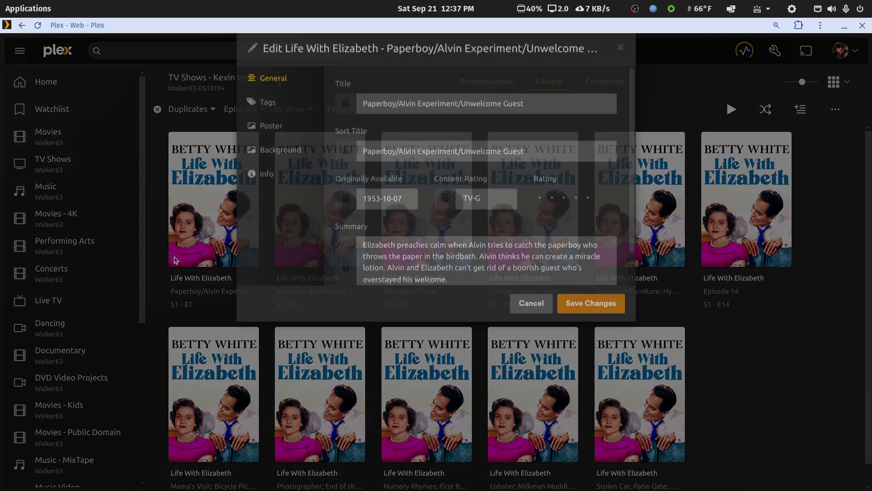
pyautogui.click(275, 221)
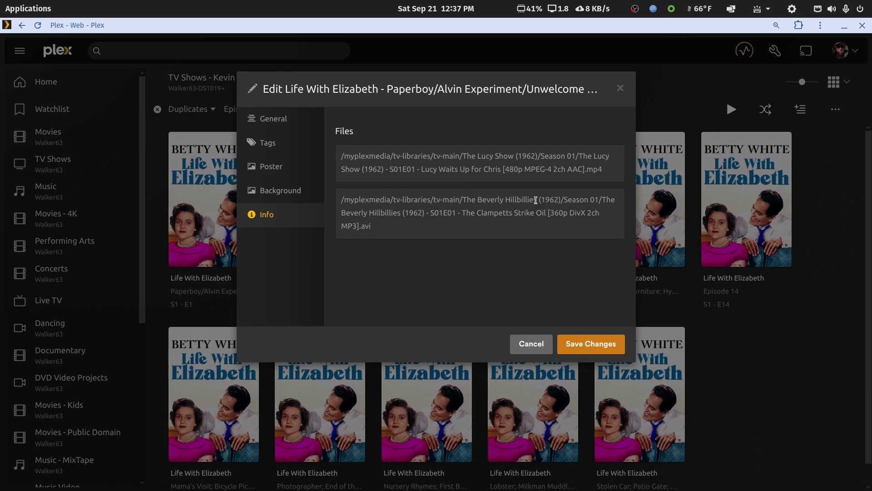
pyautogui.click(529, 349)
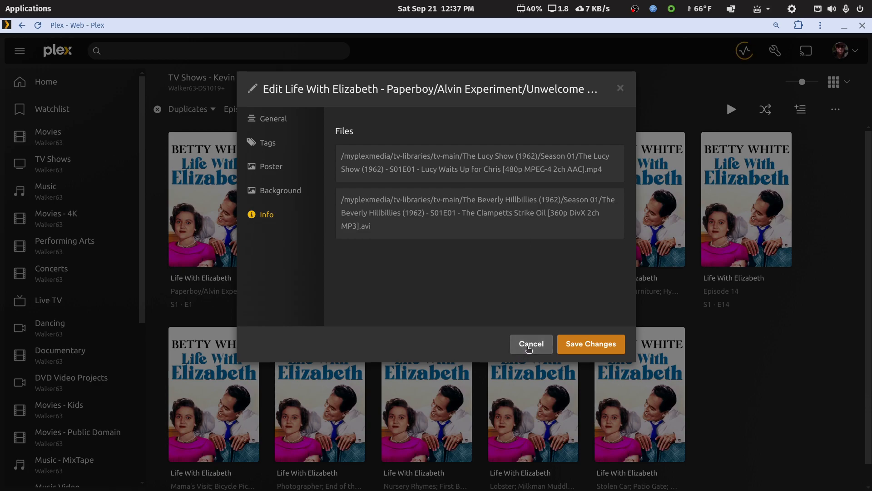
pyautogui.click(528, 348)
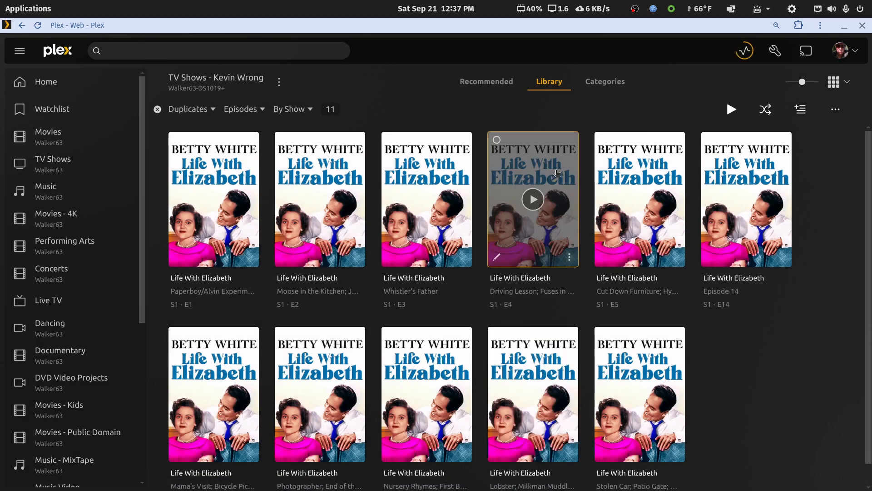
# Step: Return to the server's library settings and start a new TV Shows library, adding a suffix after "TV Shows -" in its name
pyautogui.rightClick(432, 49)
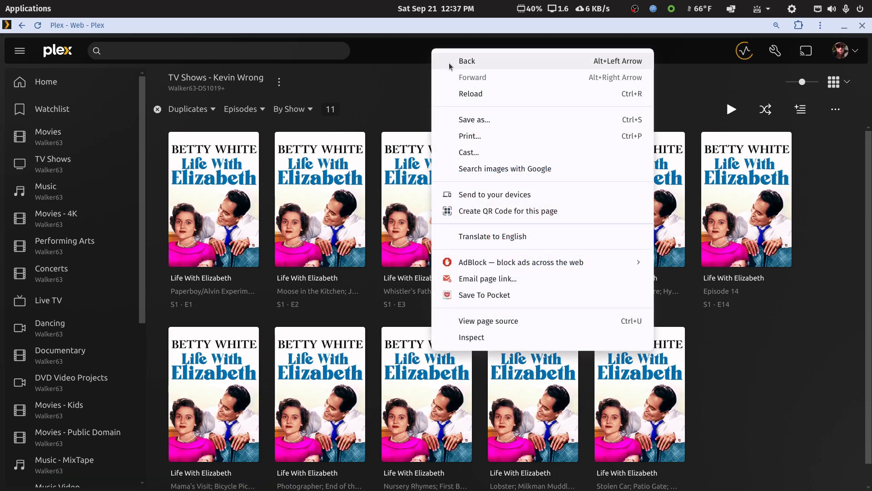
pyautogui.click(449, 63)
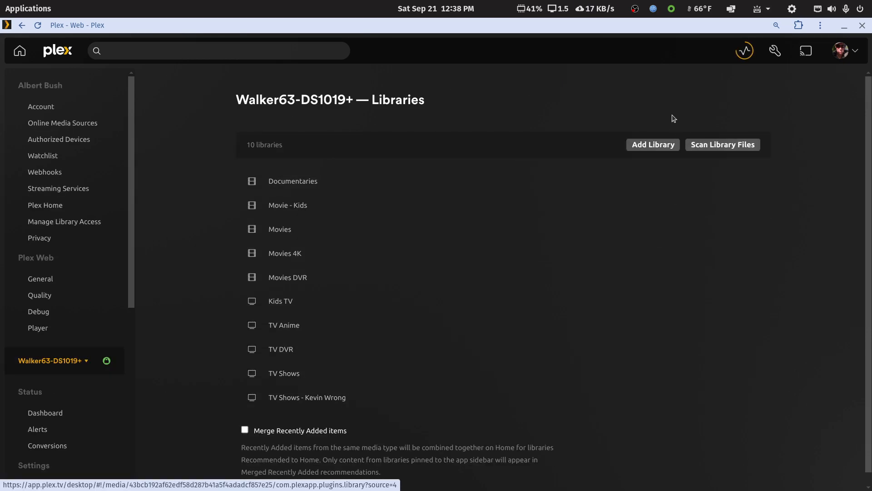
pyautogui.click(663, 145)
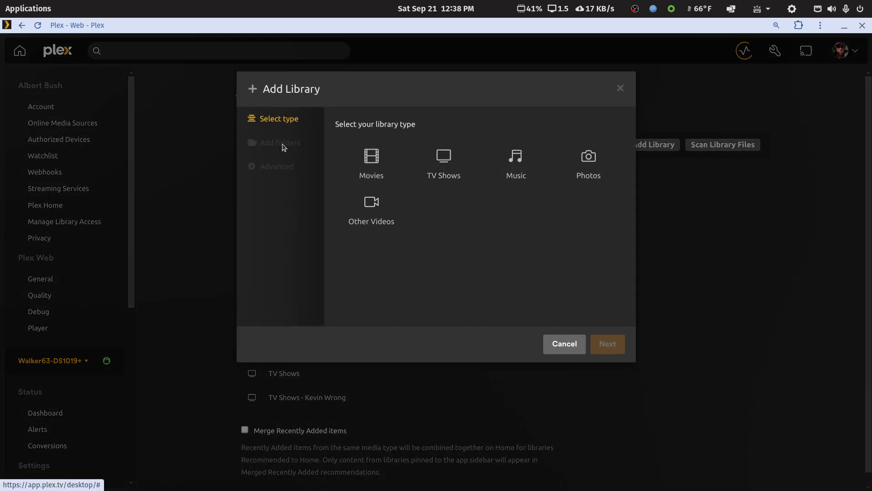
pyautogui.click(436, 169)
pyautogui.click(440, 273)
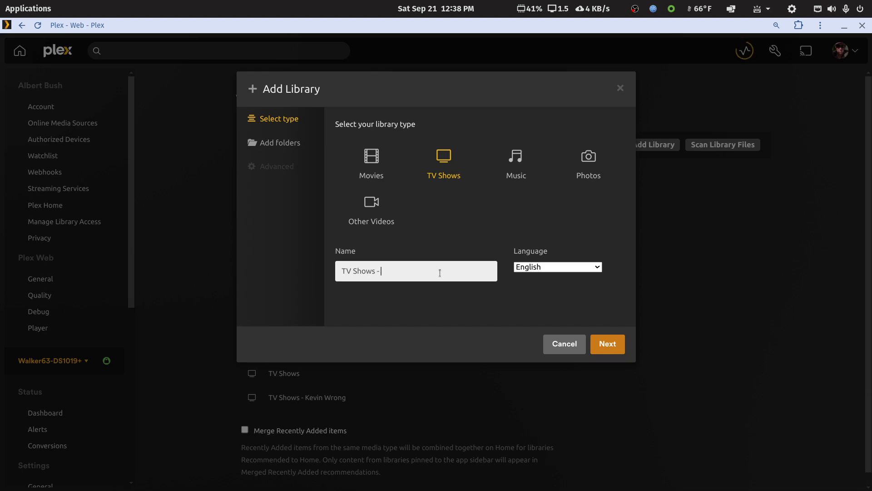
pyautogui.write('- Kev')
pyautogui.click(604, 343)
# Step: Add /myplexmedia/tv-libraries/tv-anime as a media folder of the new library
pyautogui.click(483, 153)
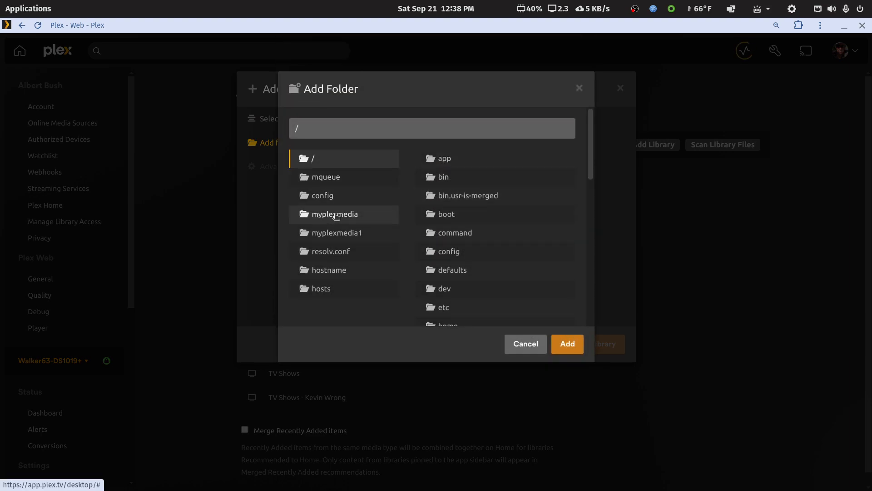
pyautogui.click(336, 215)
pyautogui.click(463, 293)
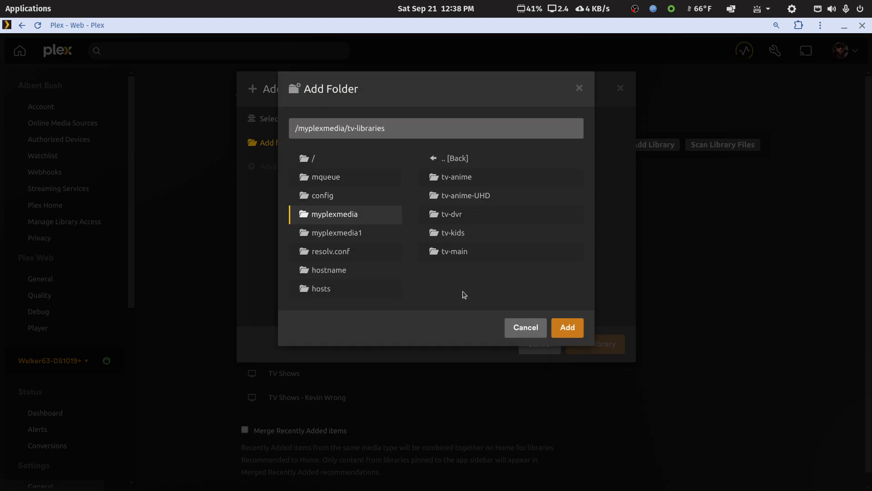
pyautogui.click(463, 181)
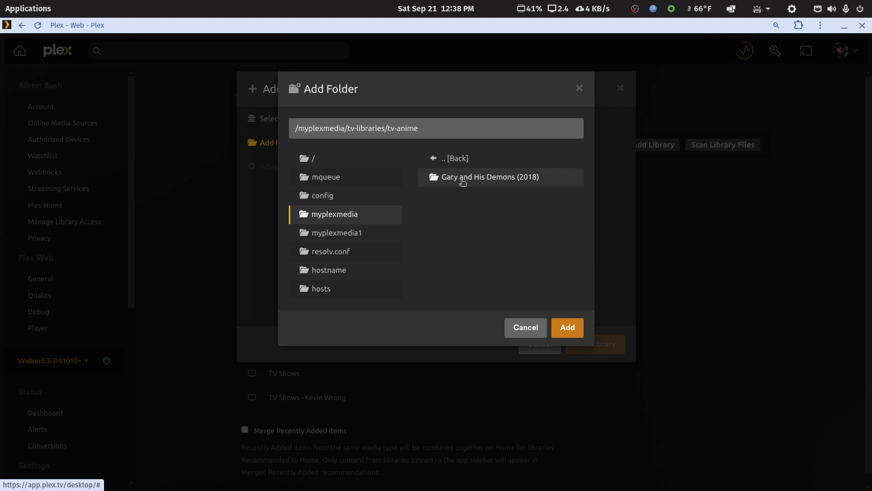
pyautogui.click(568, 328)
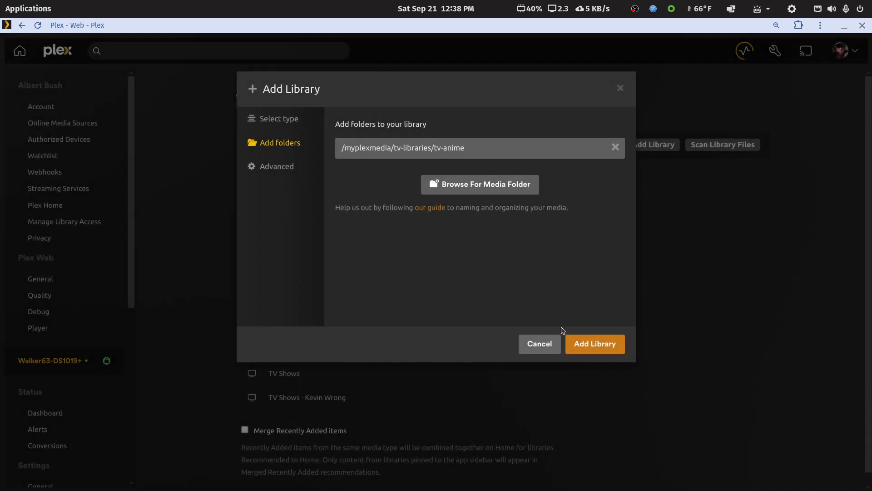
# Step: Add /myplexmedia/tv-libraries/tv-anime-UHD as the second media folder of the new library
pyautogui.click(460, 185)
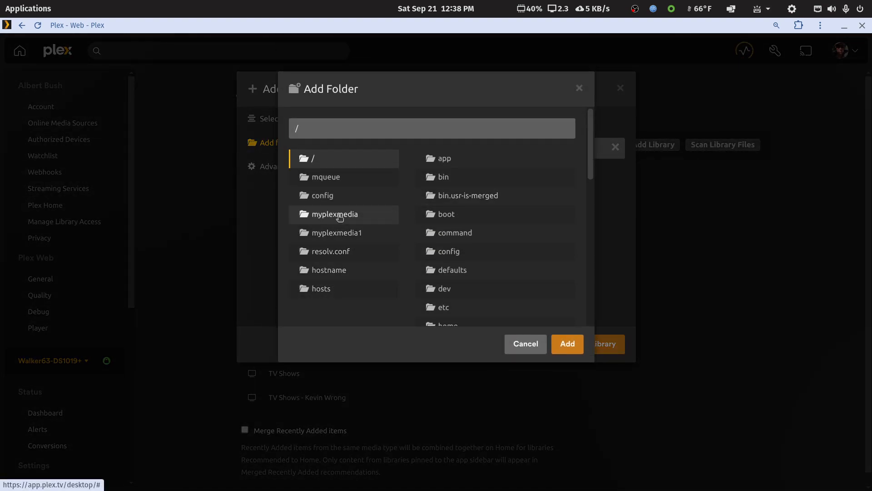
pyautogui.click(339, 219)
pyautogui.click(455, 296)
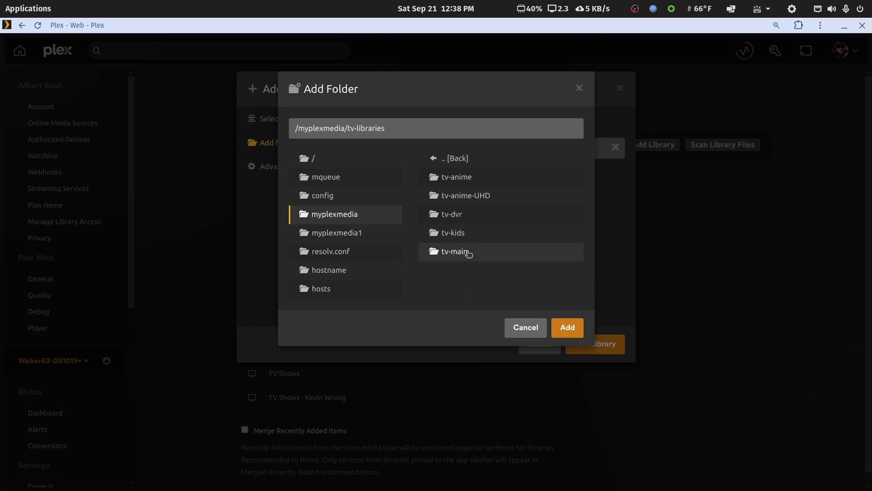
pyautogui.click(462, 196)
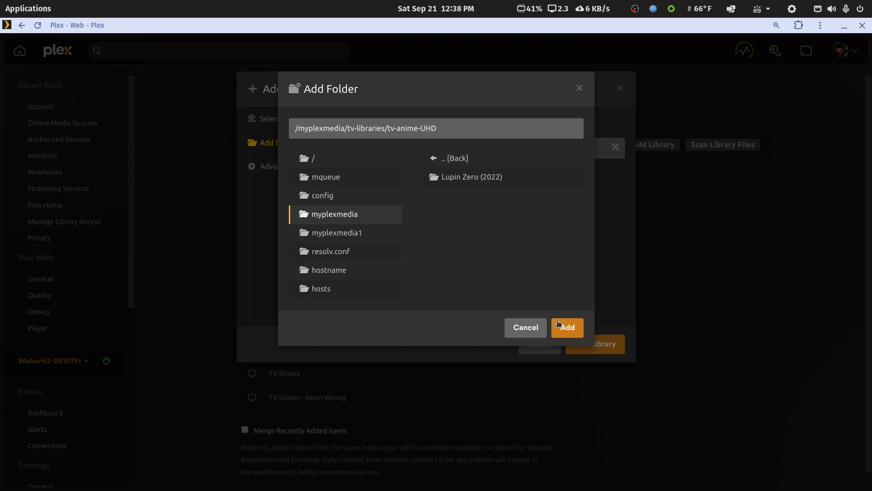
pyautogui.click(558, 323)
# Step: Add /myplexmedia/tv-libraries/tv-dvr as the third media folder of the new library
pyautogui.click(458, 213)
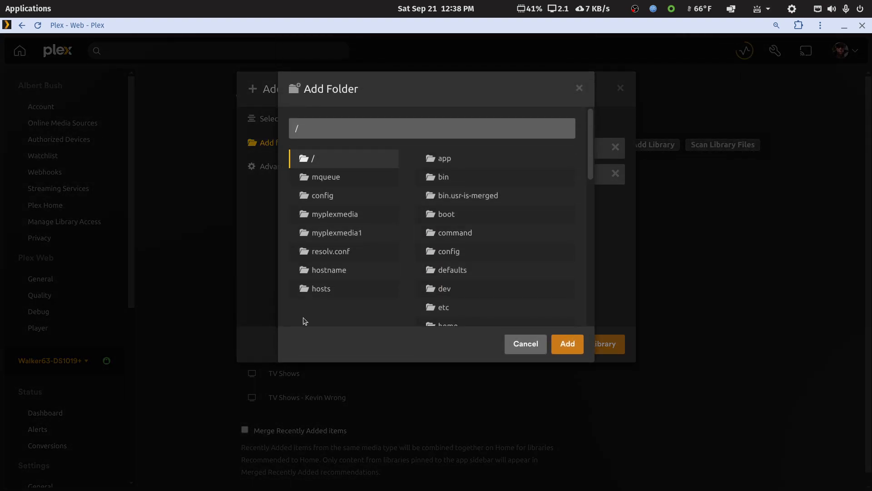
pyautogui.click(335, 218)
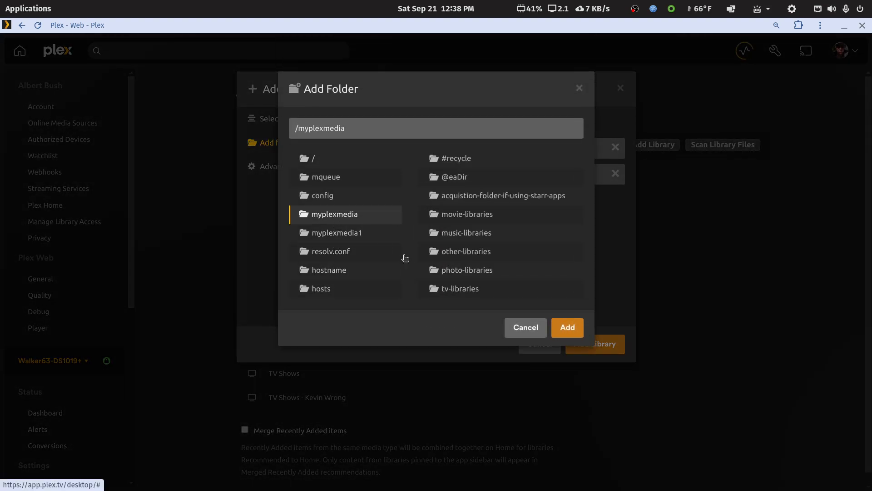
pyautogui.click(468, 289)
pyautogui.click(452, 214)
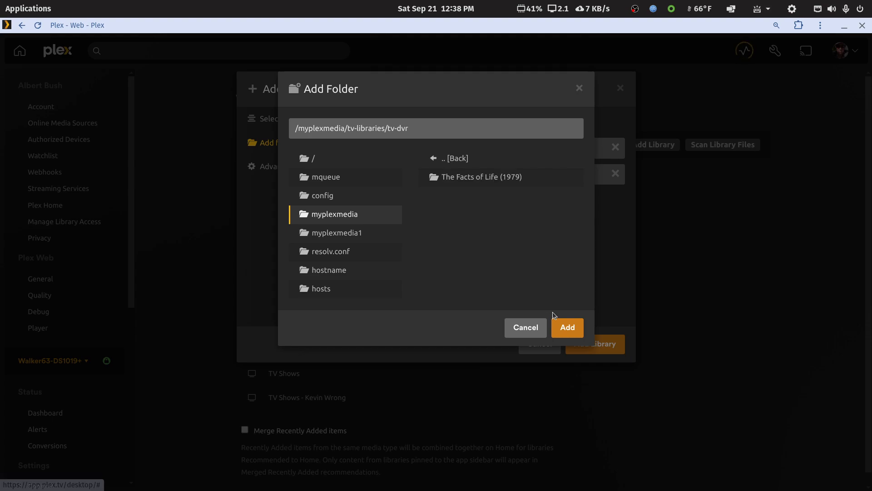
pyautogui.click(564, 326)
# Step: Add /myplexmedia/tv-libraries/tv-kids as the fourth media folder of the new library
pyautogui.click(447, 240)
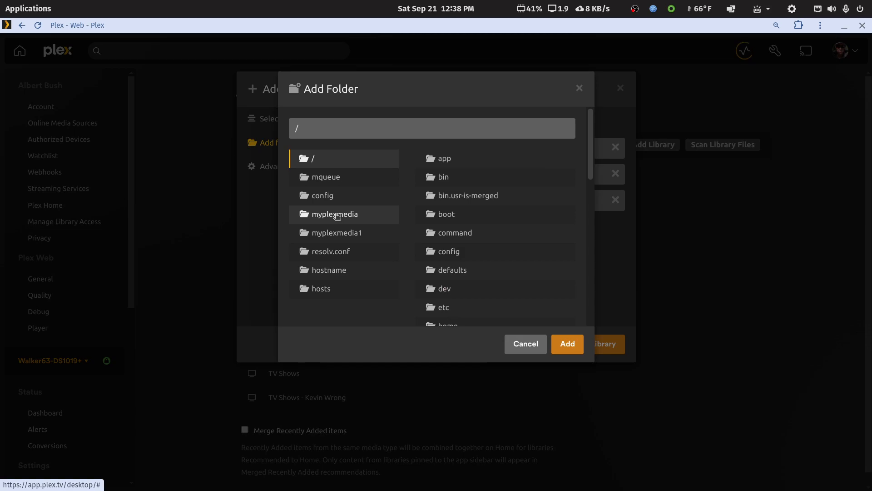
pyautogui.click(337, 214)
pyautogui.click(477, 292)
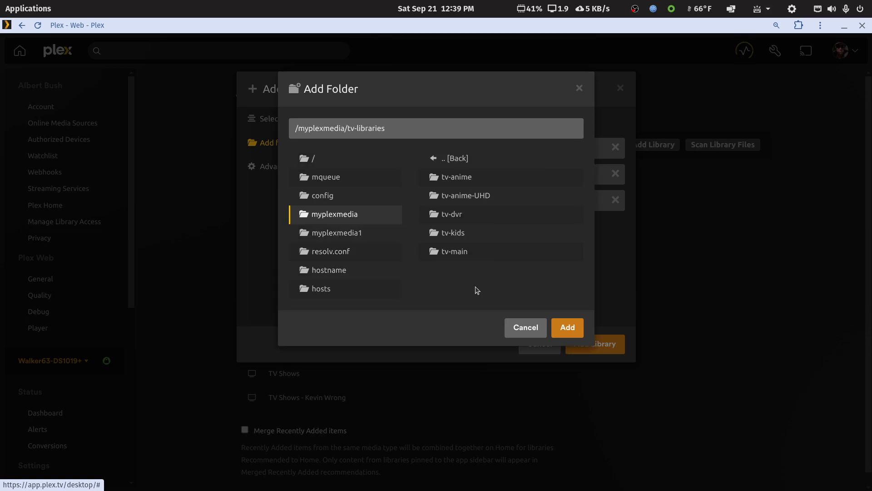
pyautogui.click(453, 234)
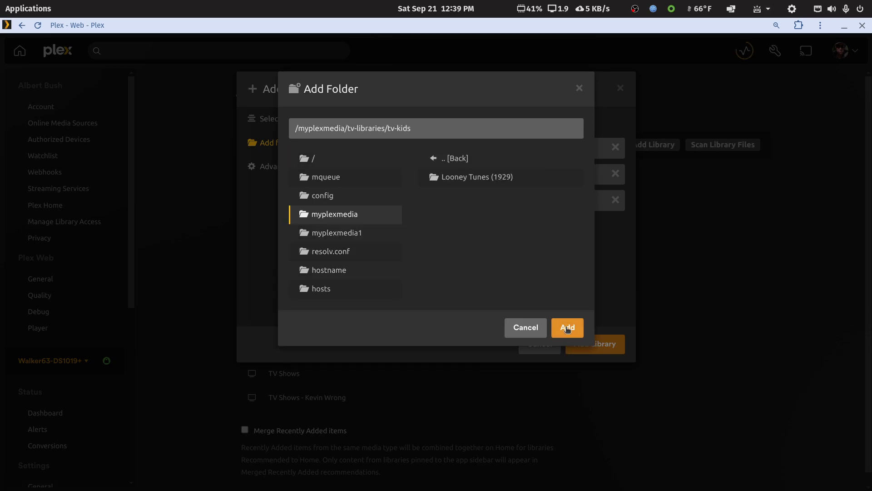
pyautogui.click(568, 328)
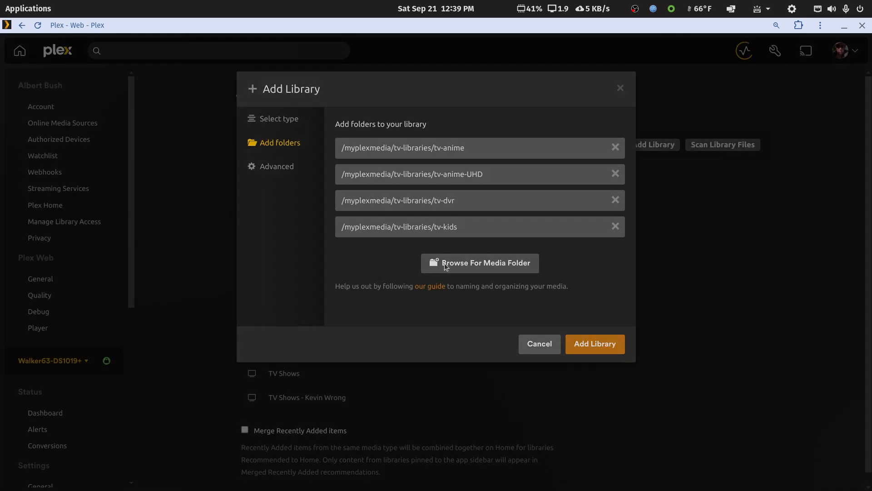
# Step: Add the parent folder /myplexmedia/tv-libraries as the fifth media folder of the new library
pyautogui.click(480, 263)
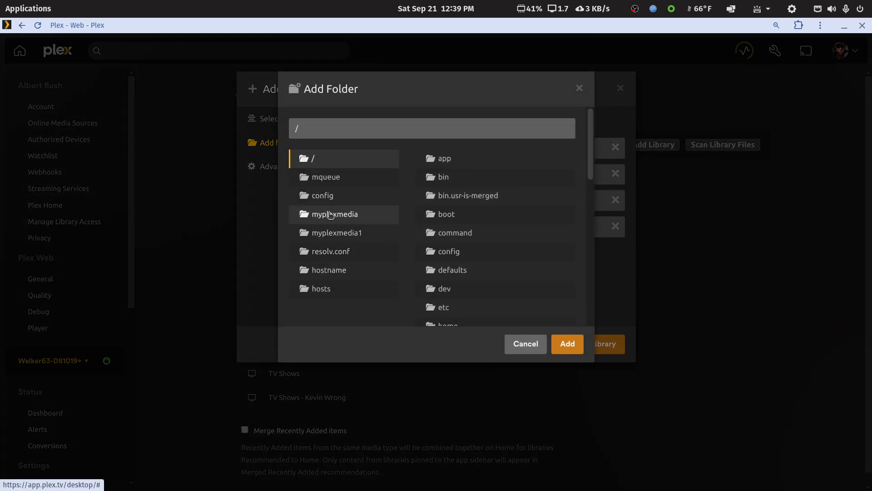
pyautogui.click(330, 215)
pyautogui.click(467, 290)
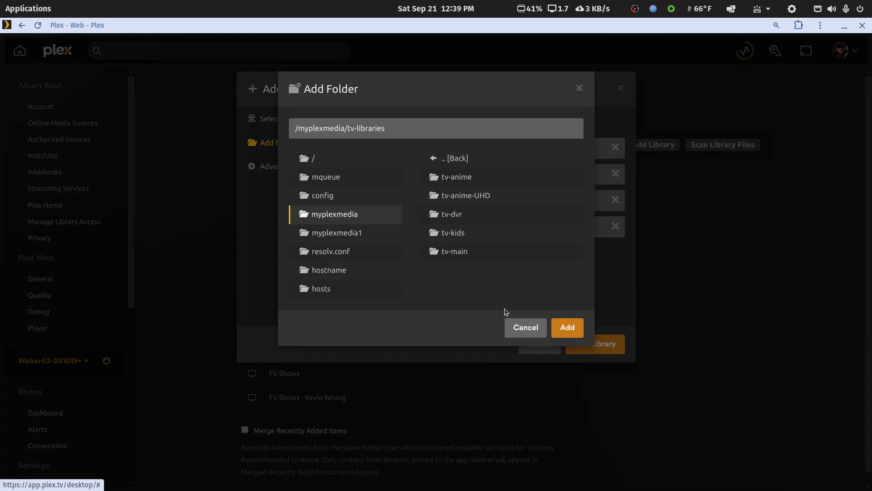
pyautogui.click(568, 328)
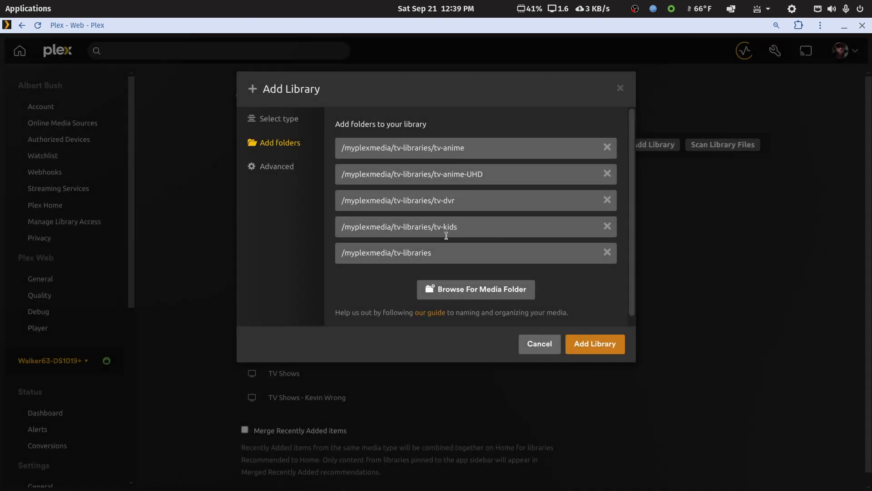
# Step: Set the new library's episode ordering to TheTVDB and create the library
pyautogui.click(287, 174)
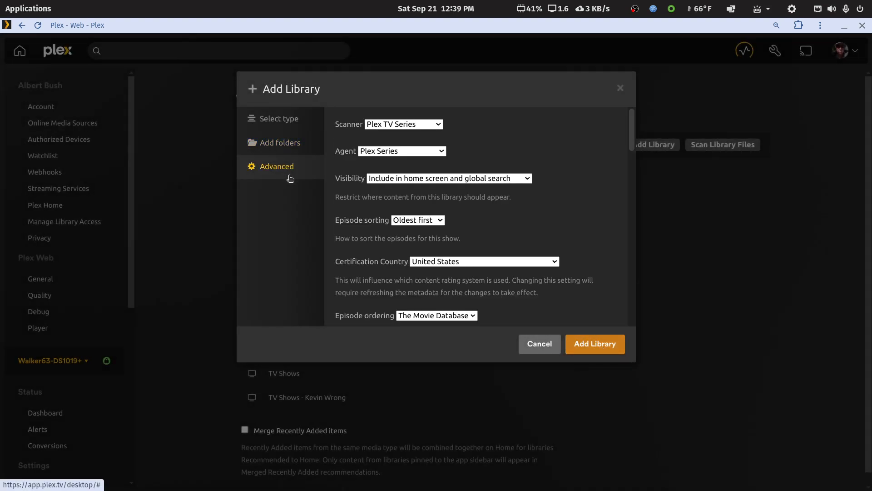
pyautogui.click(472, 317)
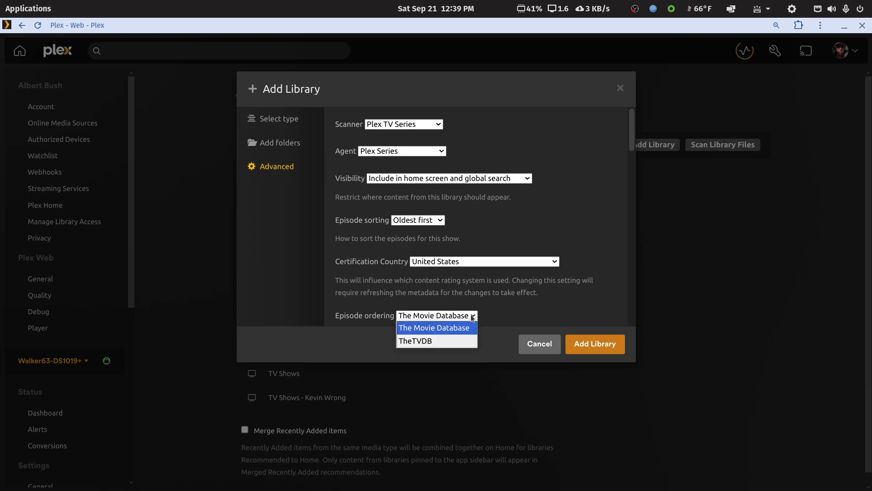
pyautogui.click(438, 340)
pyautogui.click(584, 346)
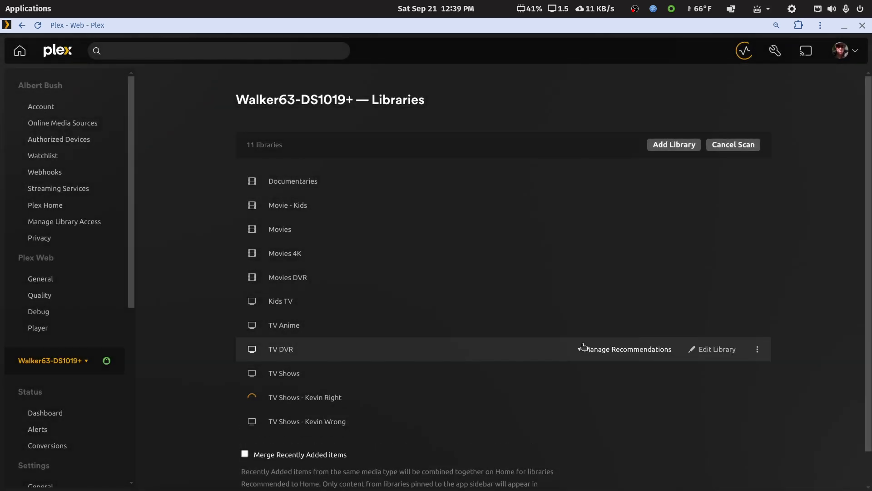
# Step: Open the newly created library's full show listing and check the server's scanning activity
pyautogui.click(313, 401)
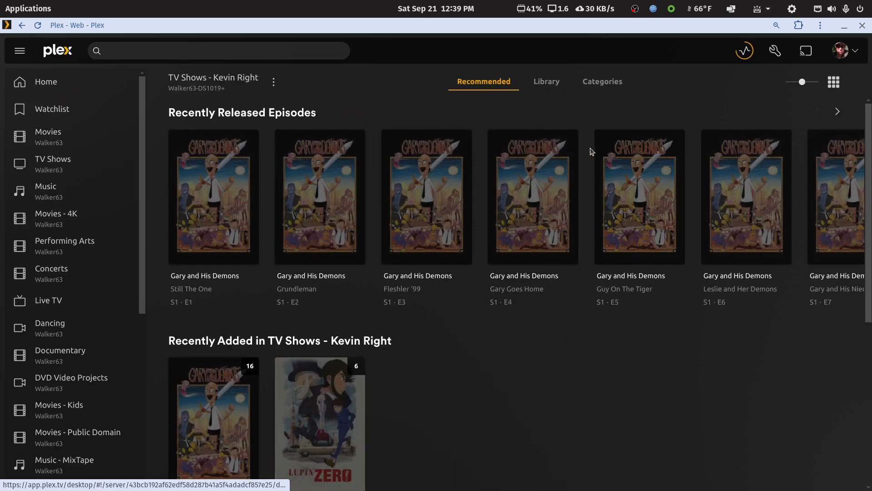
pyautogui.click(546, 81)
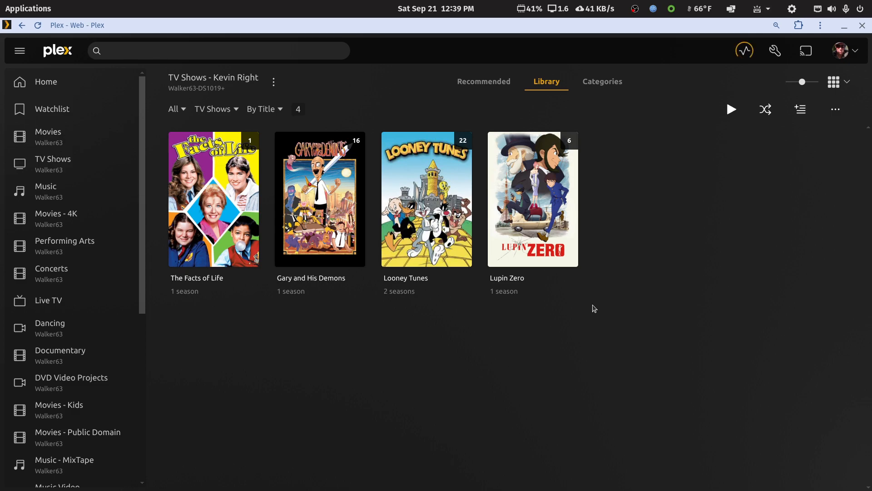
pyautogui.click(748, 53)
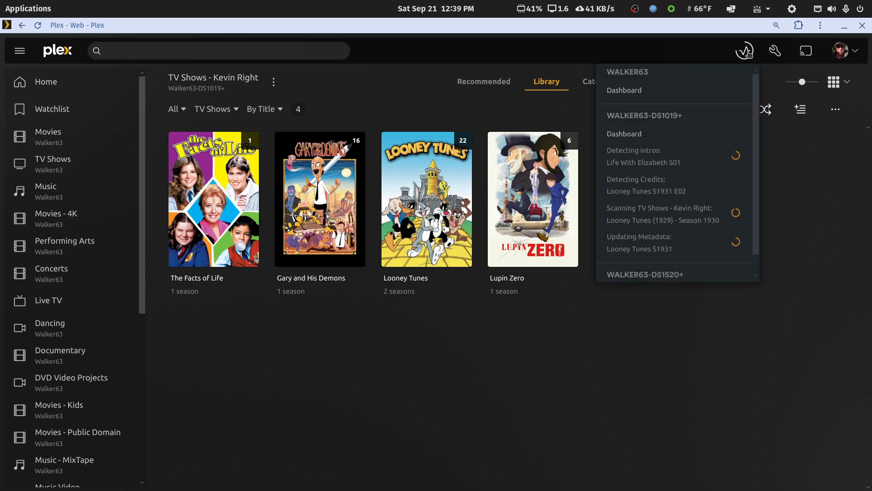
pyautogui.click(749, 54)
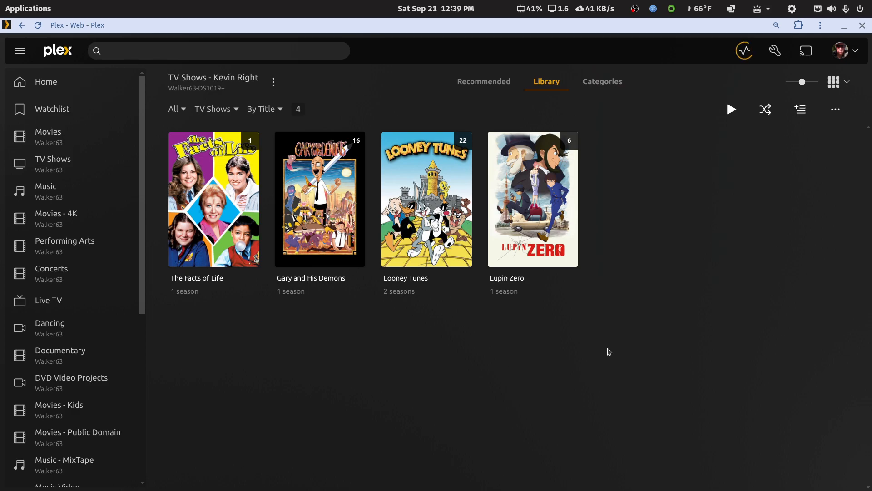
pyautogui.click(748, 55)
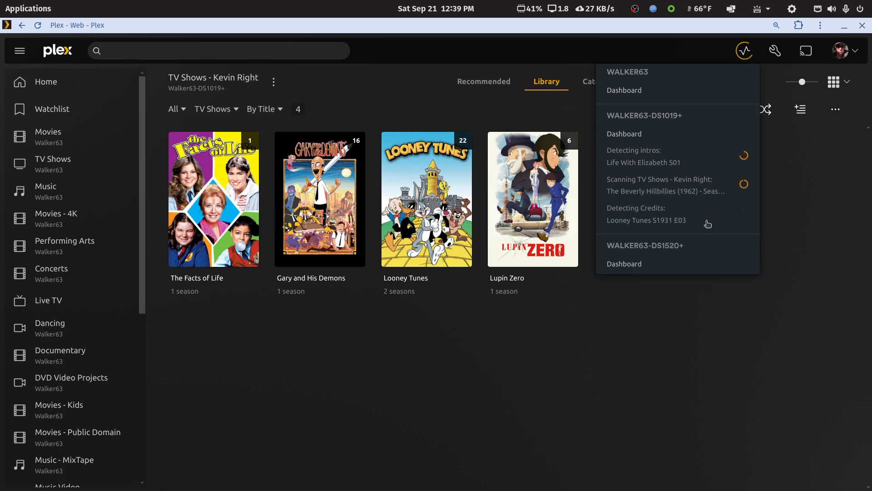
pyautogui.click(671, 334)
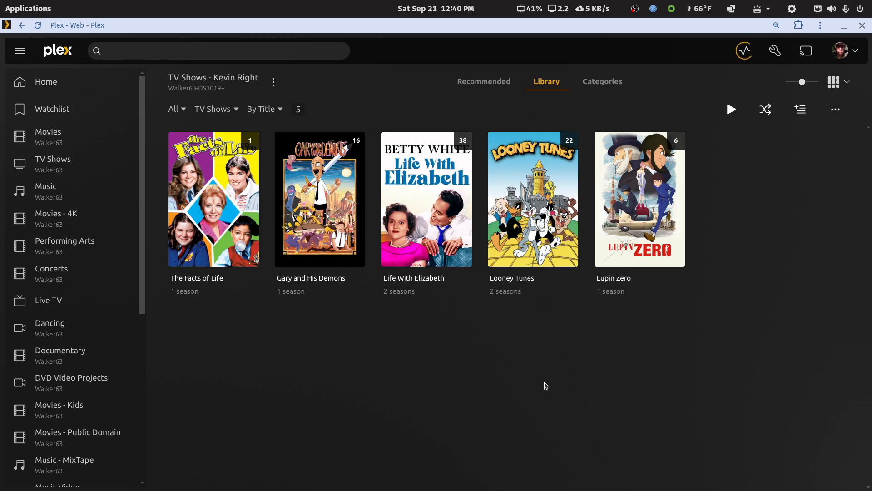
pyautogui.click(741, 53)
pyautogui.click(741, 54)
# Step: List the new library by episodes and filter it to show only duplicates
pyautogui.click(186, 111)
pyautogui.click(186, 112)
pyautogui.click(212, 110)
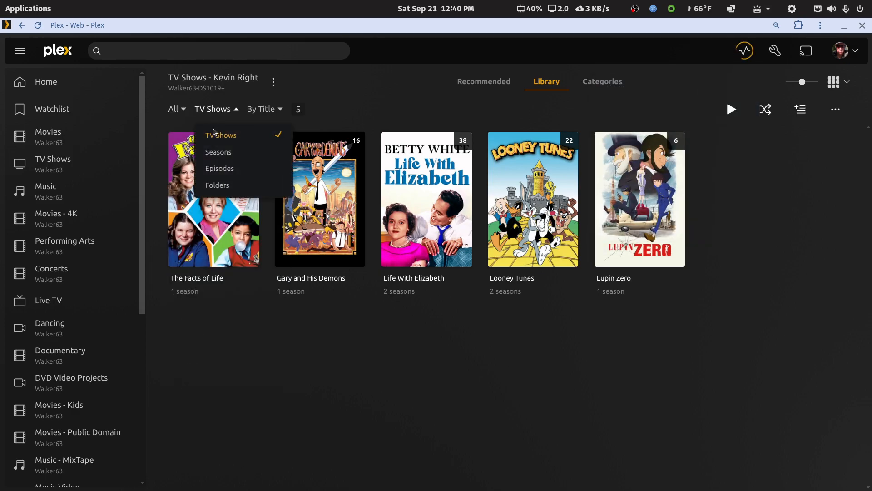
pyautogui.click(219, 169)
pyautogui.click(176, 109)
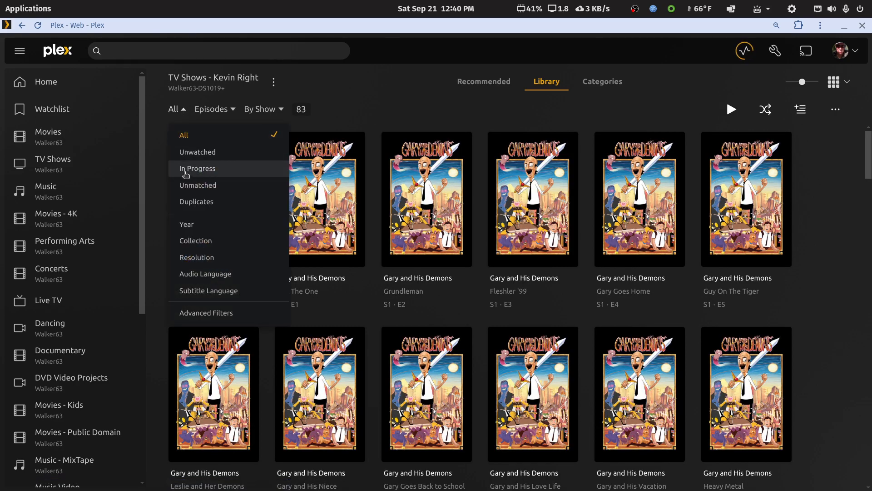
pyautogui.click(189, 202)
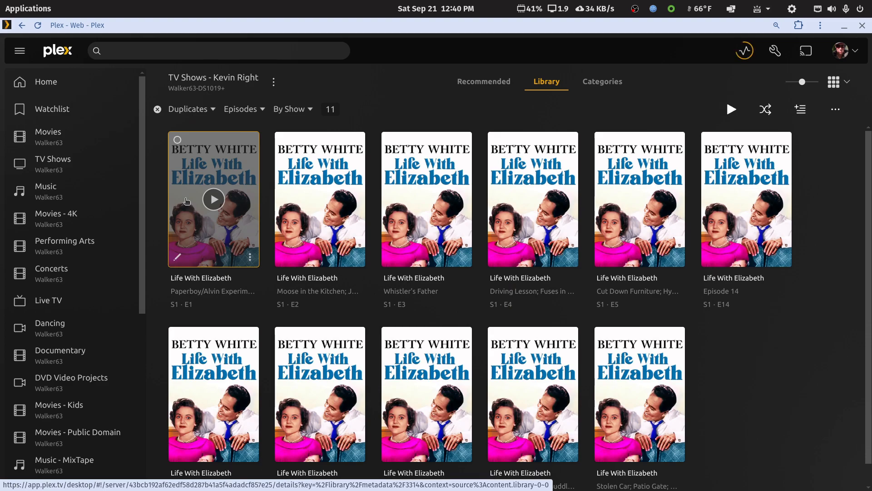
# Step: Inspect the file paths attached to Life With Elizabeth S1 E1 in the new library, then close its details without saving
pyautogui.click(178, 257)
pyautogui.click(267, 218)
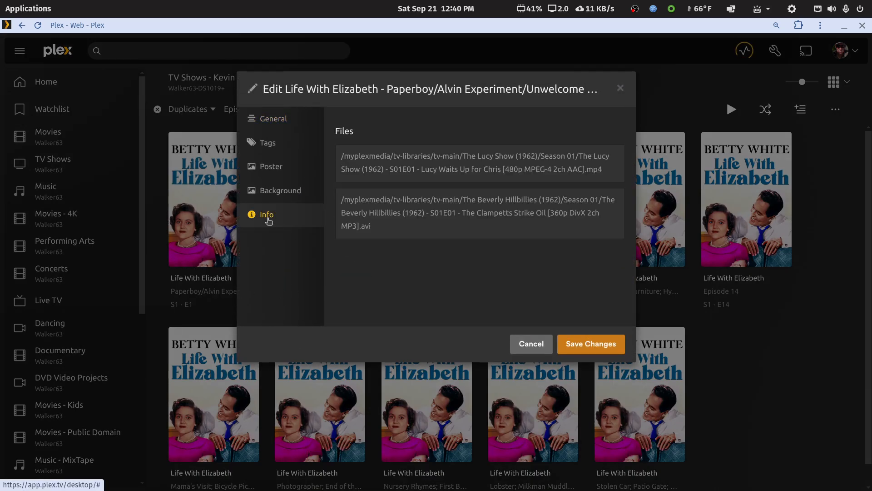
pyautogui.click(538, 345)
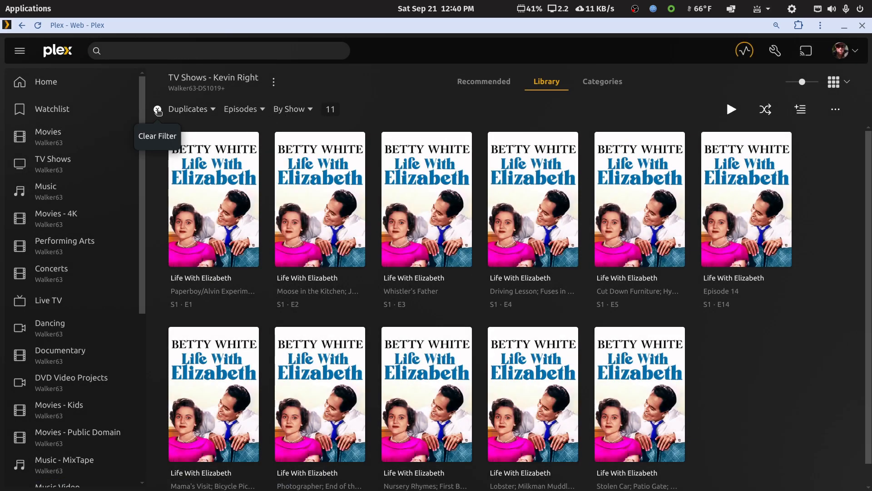
# Step: Clear the duplicates filter and switch the listing back to TV Shows
pyautogui.click(181, 109)
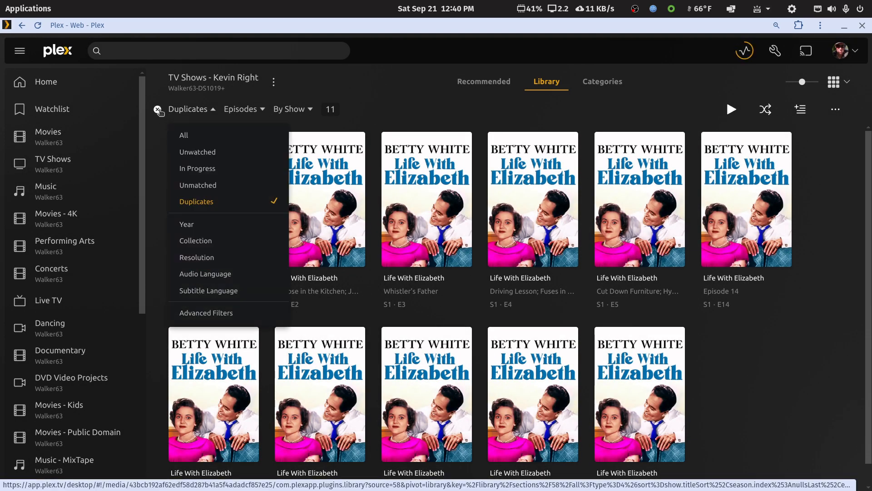
pyautogui.click(163, 133)
pyautogui.click(212, 109)
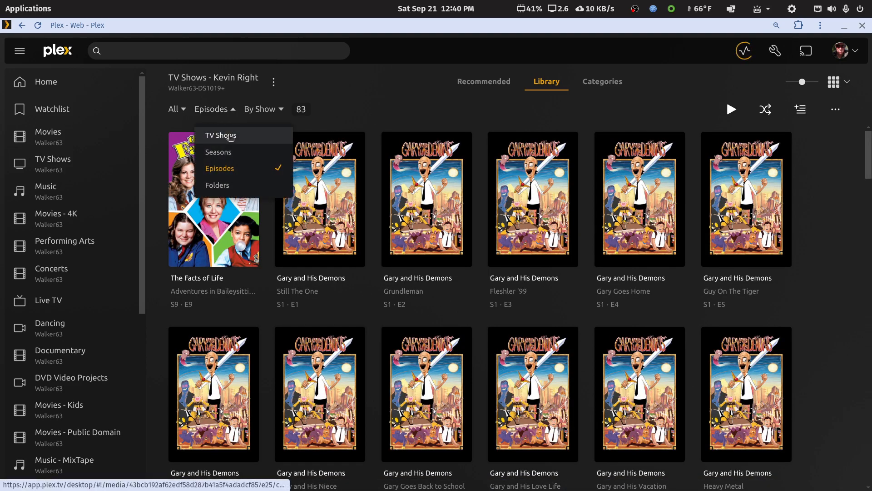
pyautogui.click(225, 135)
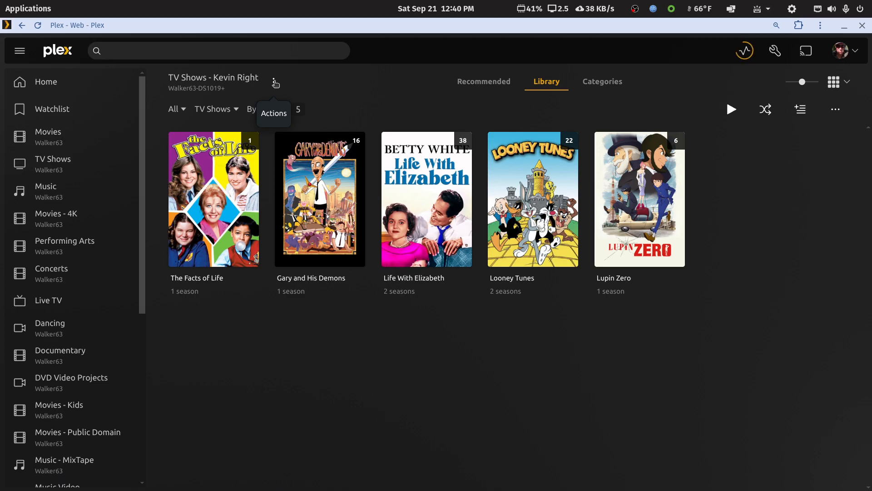
# Step: Edit the new library's folders and remove the parent folder /myplexmedia/tv-libraries
pyautogui.click(275, 82)
pyautogui.moveTo(291, 159)
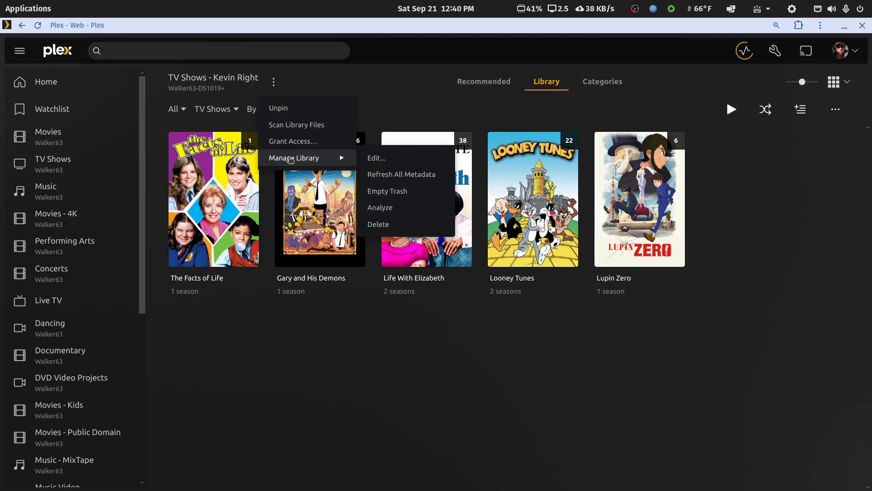
pyautogui.click(378, 159)
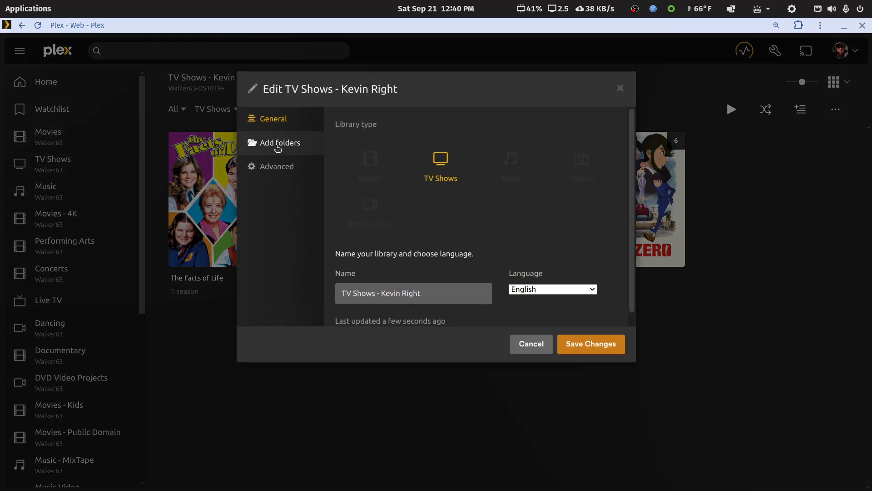
pyautogui.click(277, 146)
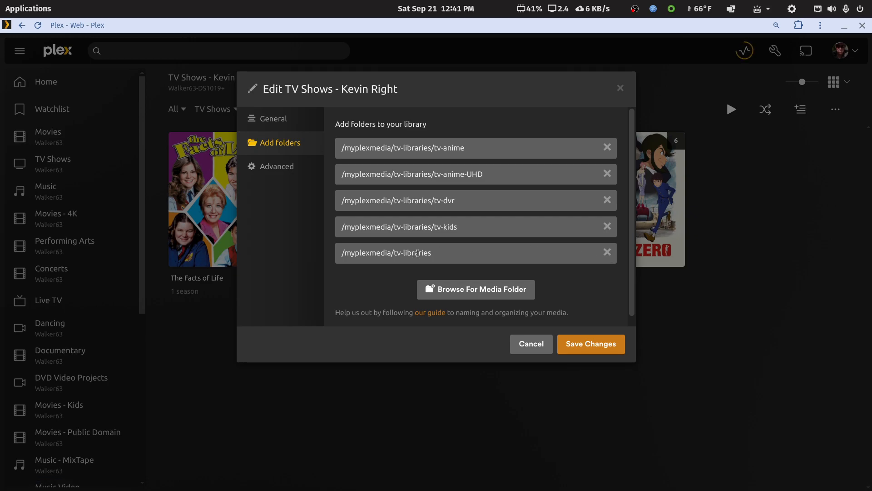
pyautogui.click(608, 253)
# Step: Add /myplexmedia/tv-libraries/tv-main as a media folder and save the library changes
pyautogui.click(501, 262)
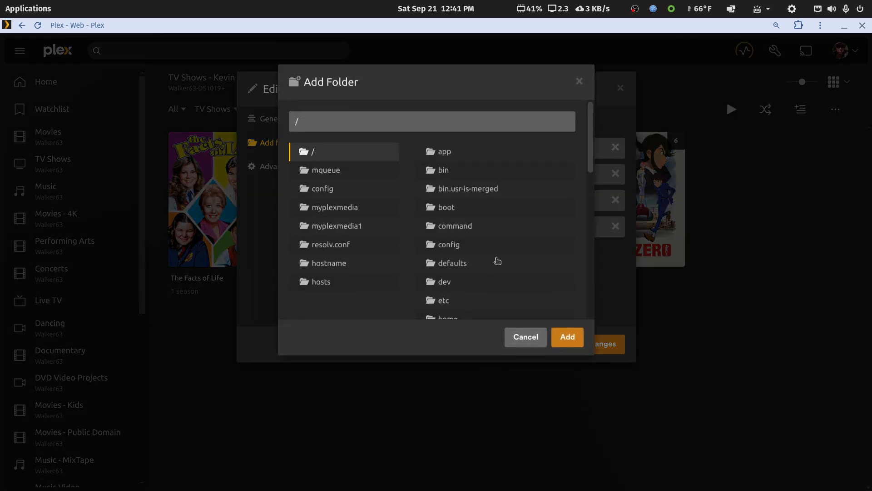
pyautogui.click(339, 214)
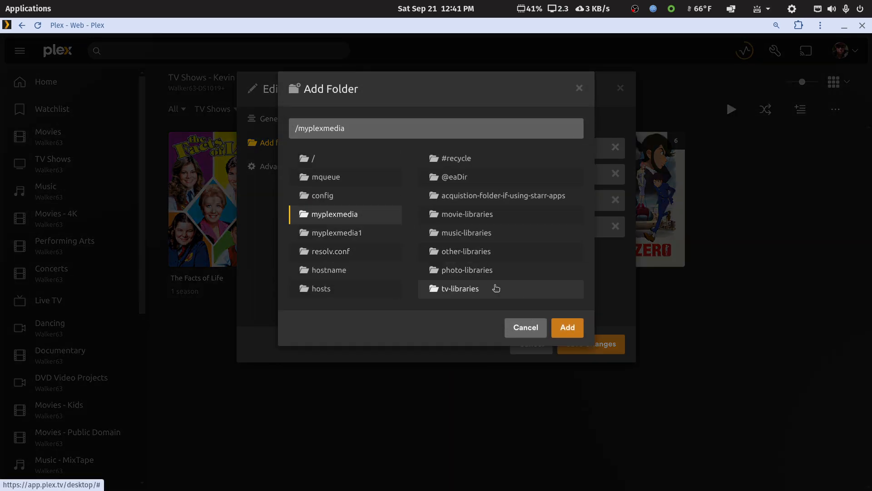
pyautogui.click(471, 288)
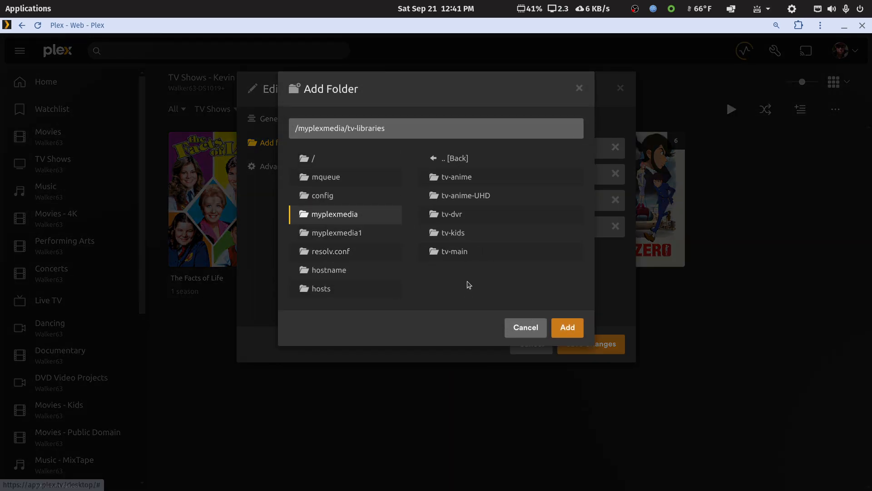
pyautogui.click(459, 252)
pyautogui.click(565, 328)
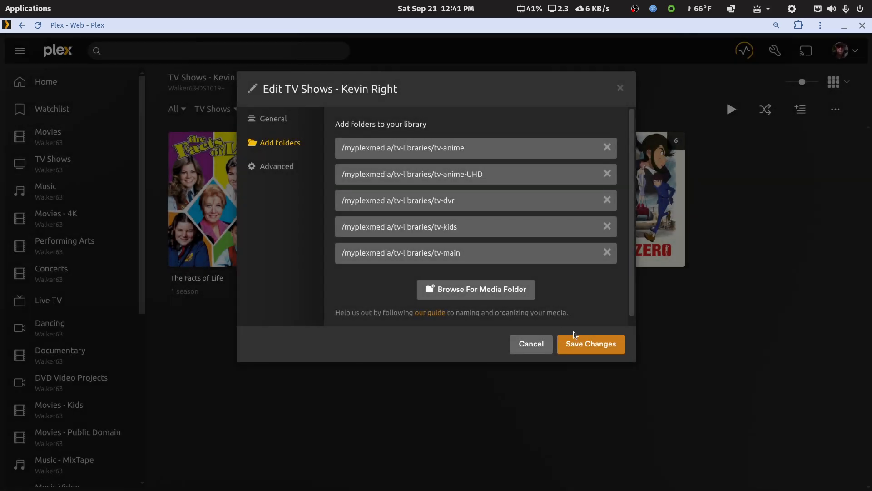
pyautogui.click(592, 345)
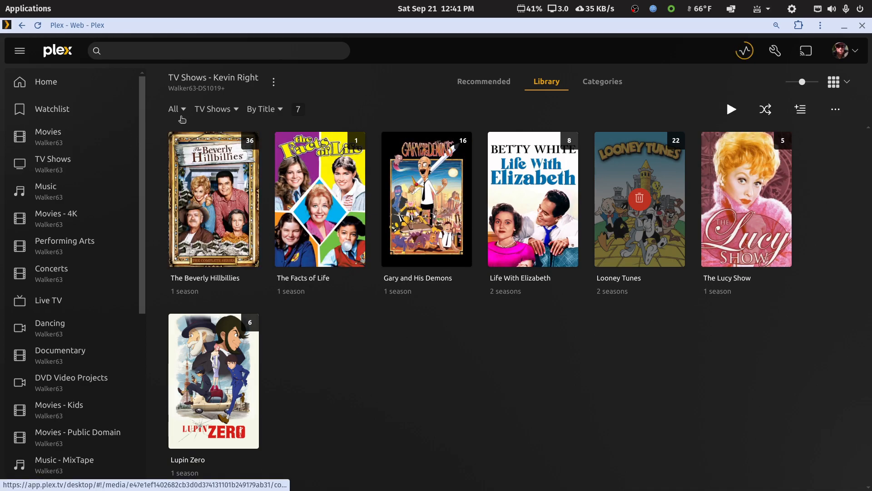
# Step: List the corrected library by episodes, check it with the Duplicates filter, and clear the filter
pyautogui.click(215, 110)
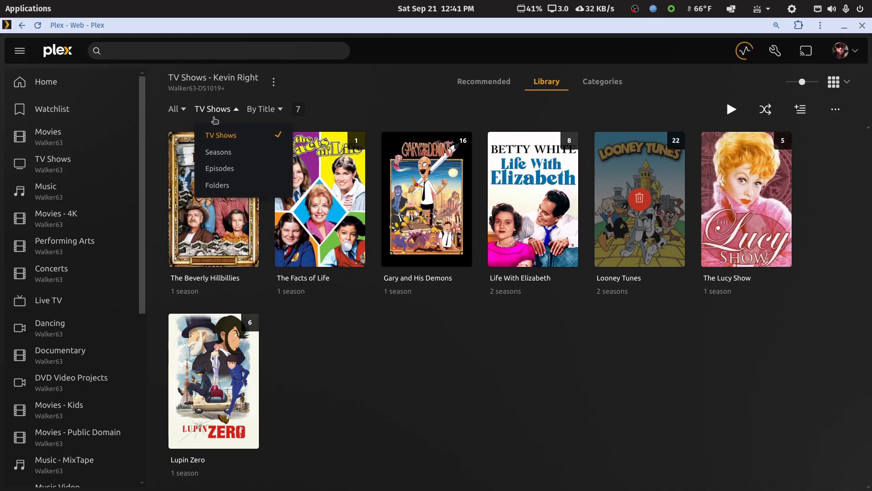
pyautogui.click(220, 168)
pyautogui.click(175, 109)
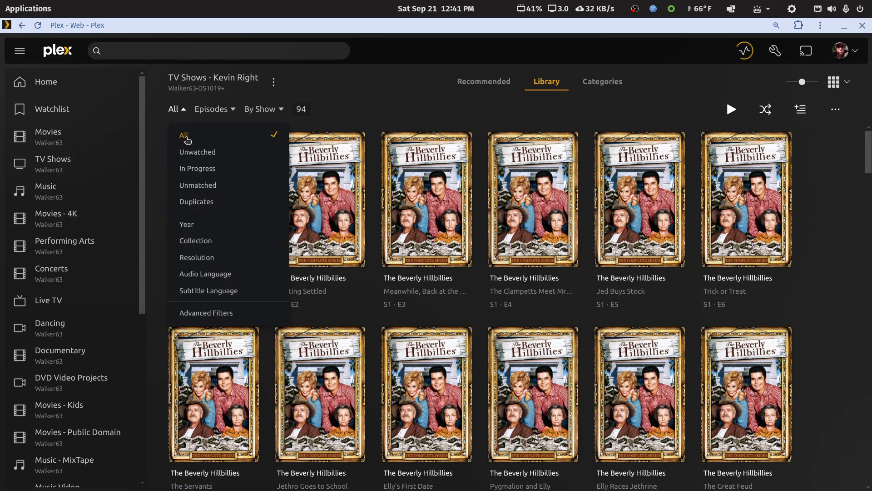
pyautogui.click(191, 201)
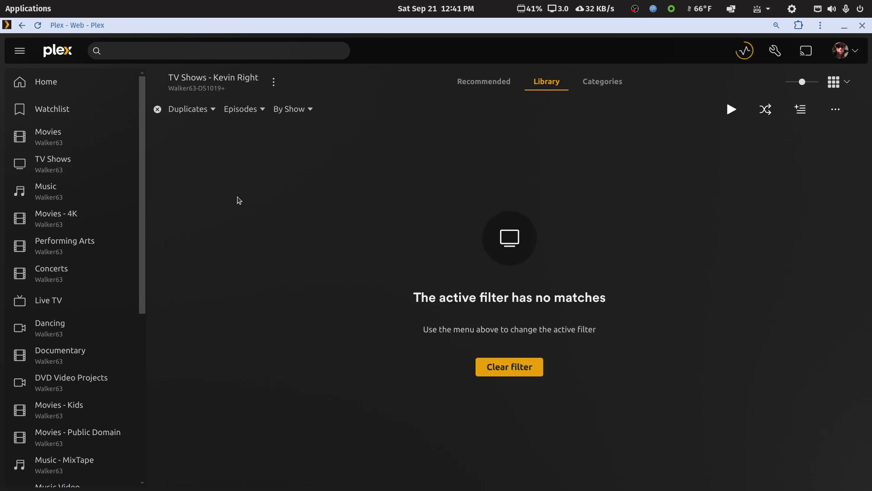
pyautogui.click(157, 109)
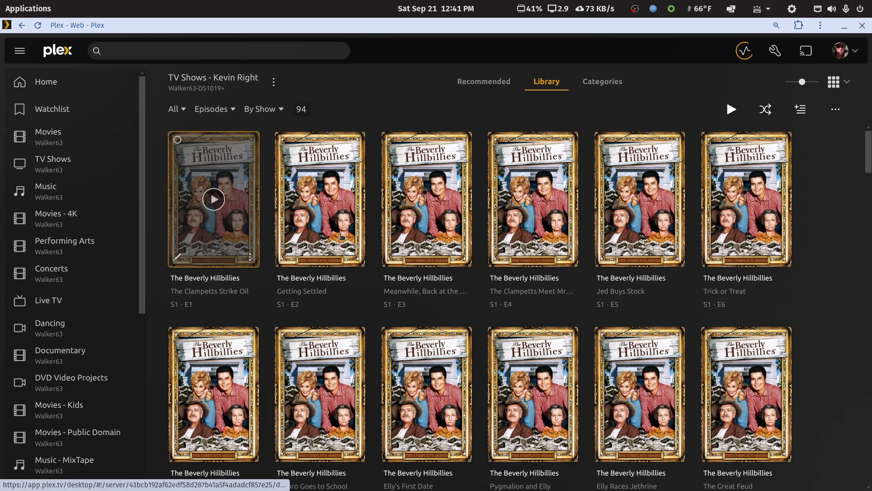
# Step: Browse the corrected library by Folders, then return its listing to TV Shows
pyautogui.click(224, 108)
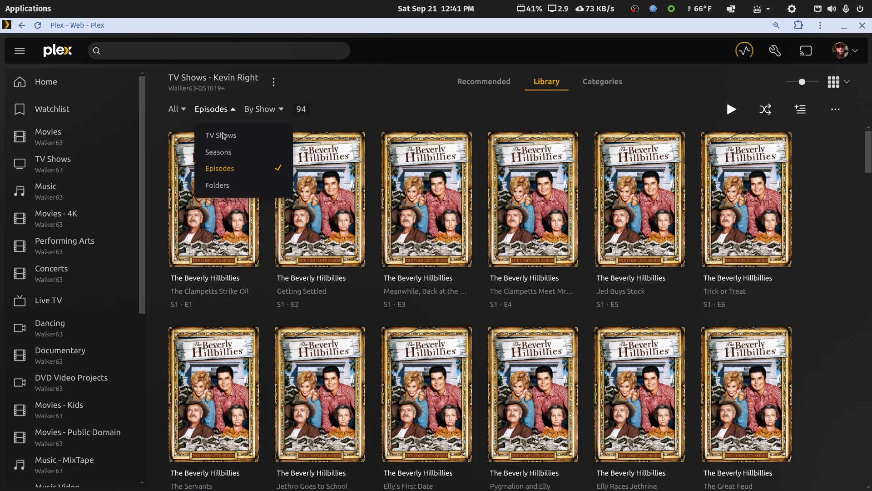
pyautogui.click(226, 186)
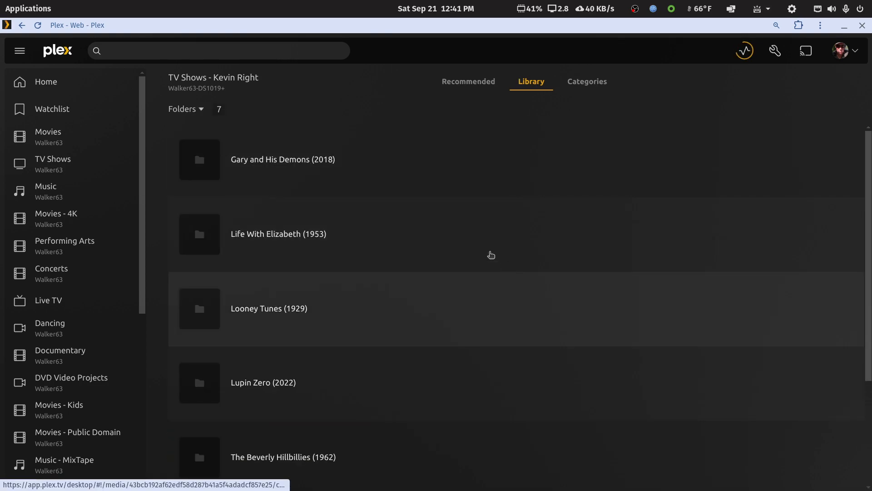
pyautogui.click(188, 111)
pyautogui.click(197, 135)
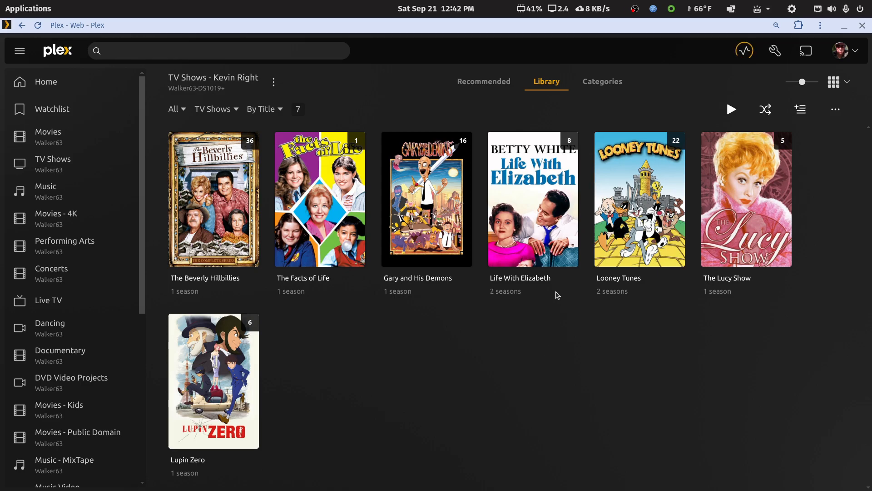
# Step: Return to the server's library list and inspect the Kids TV library's media folders without saving changes
pyautogui.rightClick(434, 49)
pyautogui.click(449, 65)
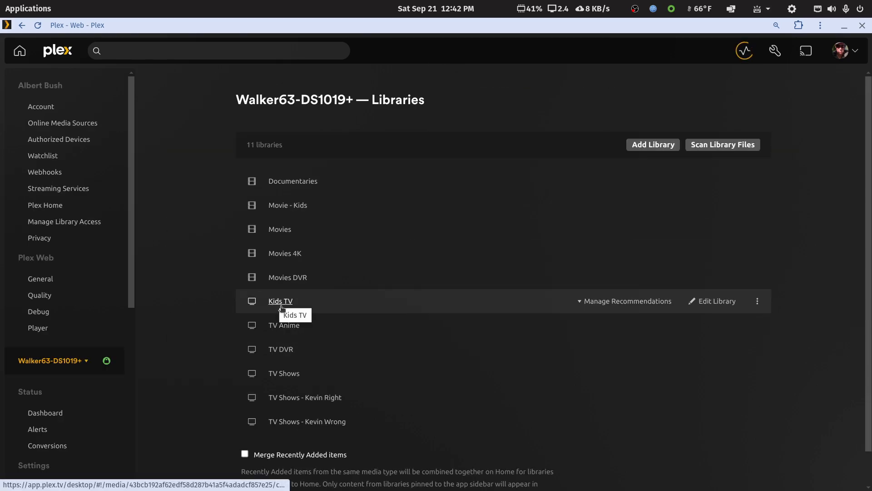
pyautogui.click(724, 307)
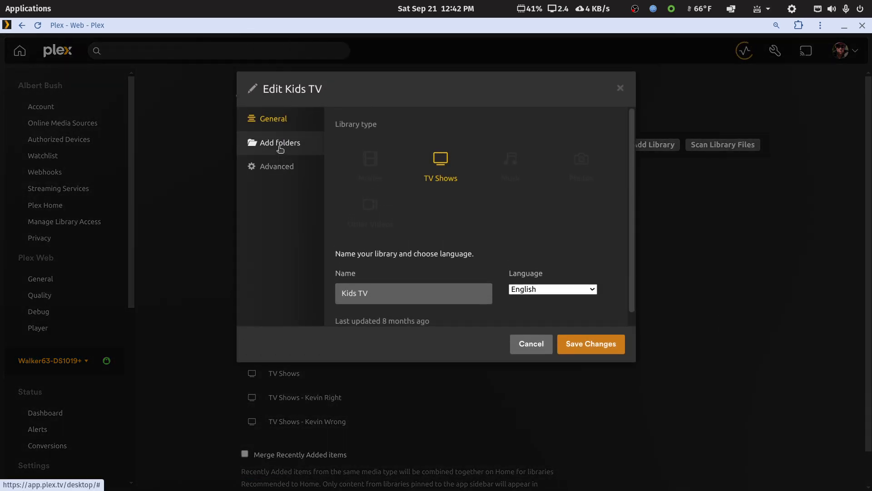
pyautogui.click(281, 146)
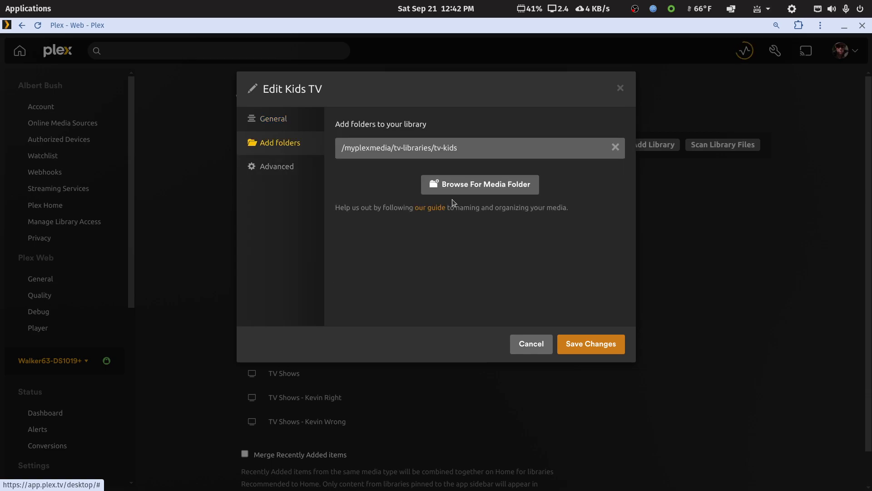
pyautogui.click(528, 341)
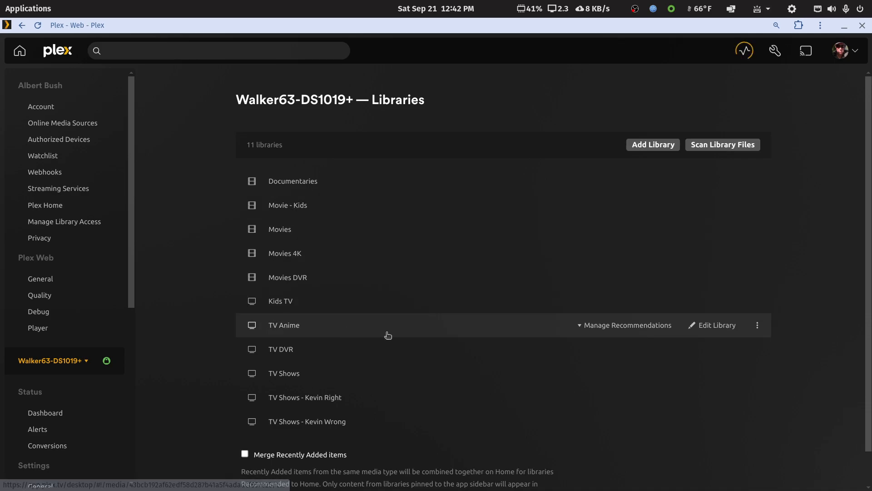
# Step: Add /myplexmedia/tv-libraries/tv-anime-UHD as a second media folder of the TV Anime library and save the changes
pyautogui.click(707, 326)
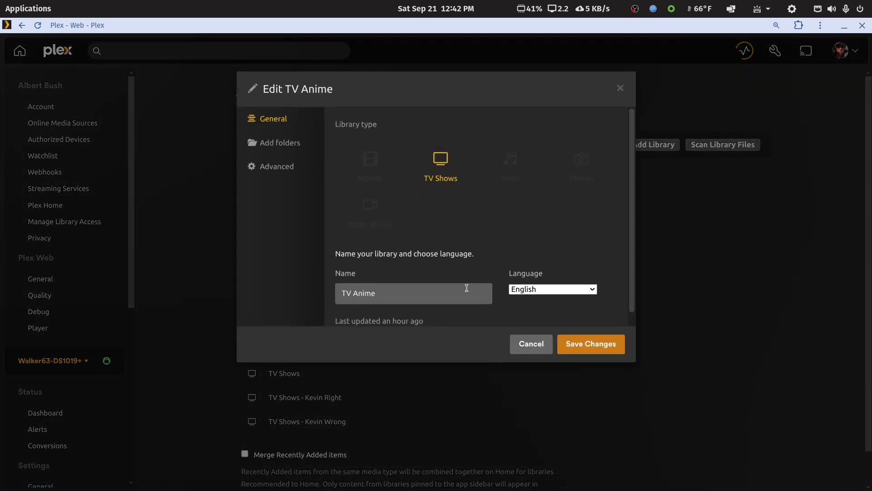
pyautogui.click(273, 143)
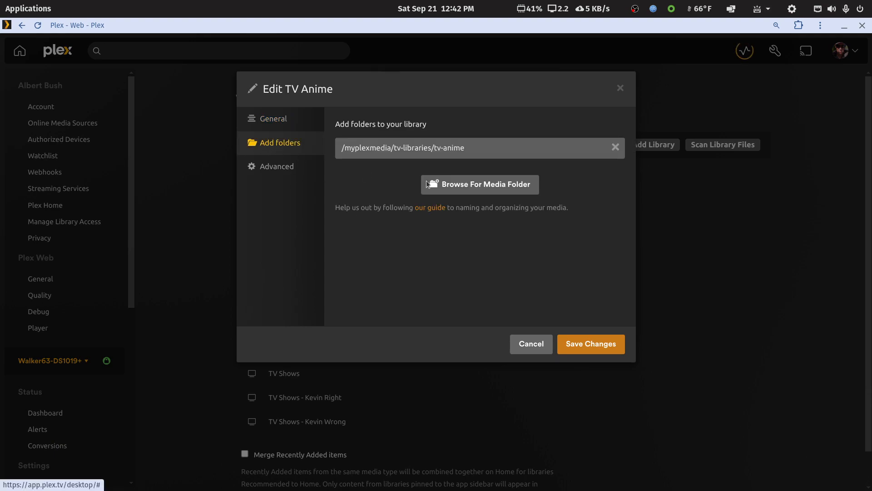
pyautogui.click(474, 184)
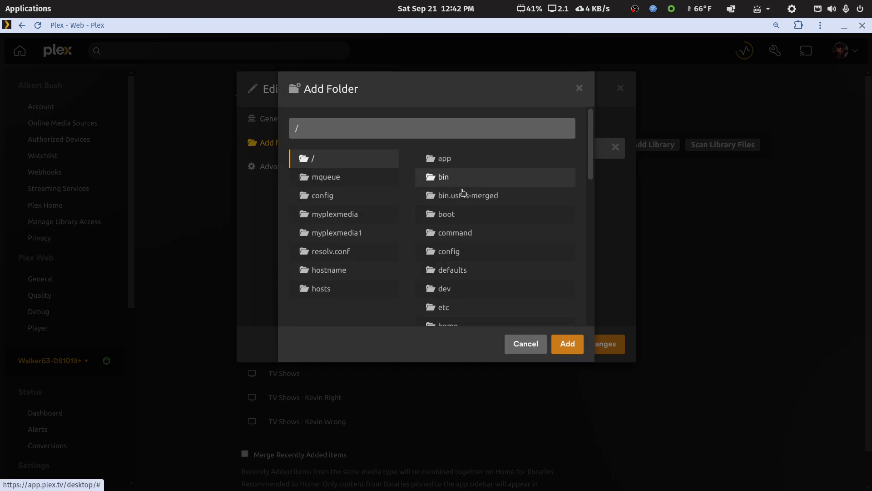
pyautogui.click(326, 215)
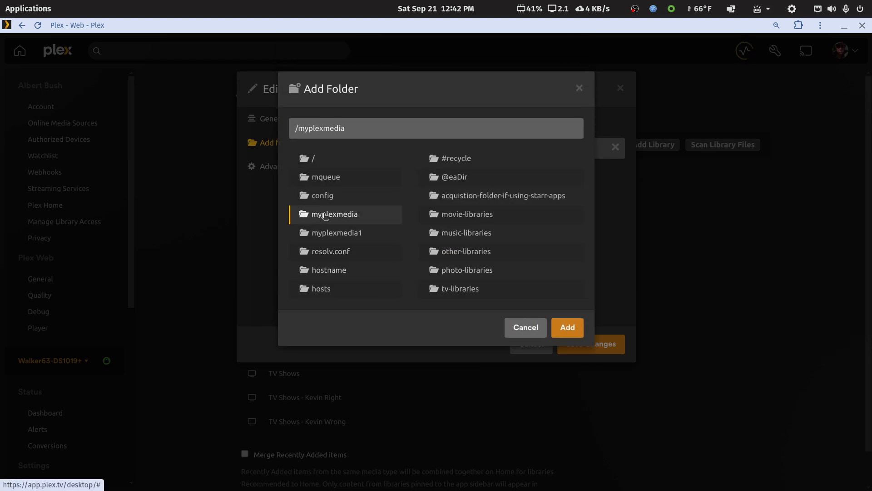
pyautogui.click(457, 291)
pyautogui.click(460, 198)
pyautogui.click(562, 327)
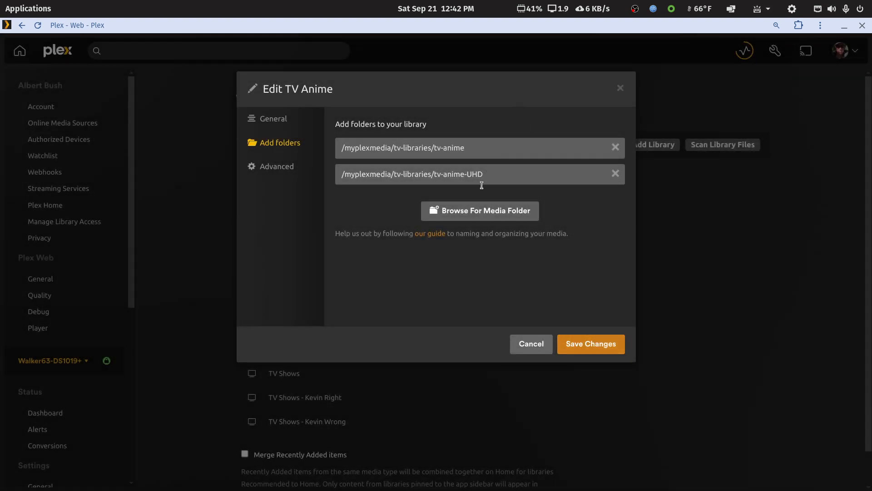
pyautogui.click(578, 349)
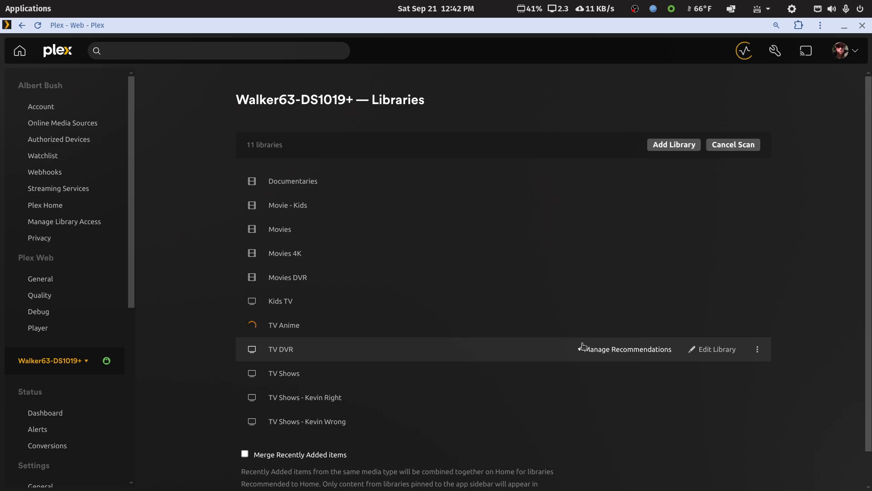
# Step: View all shows in the TV Anime library, then return to the server's library list
pyautogui.click(283, 325)
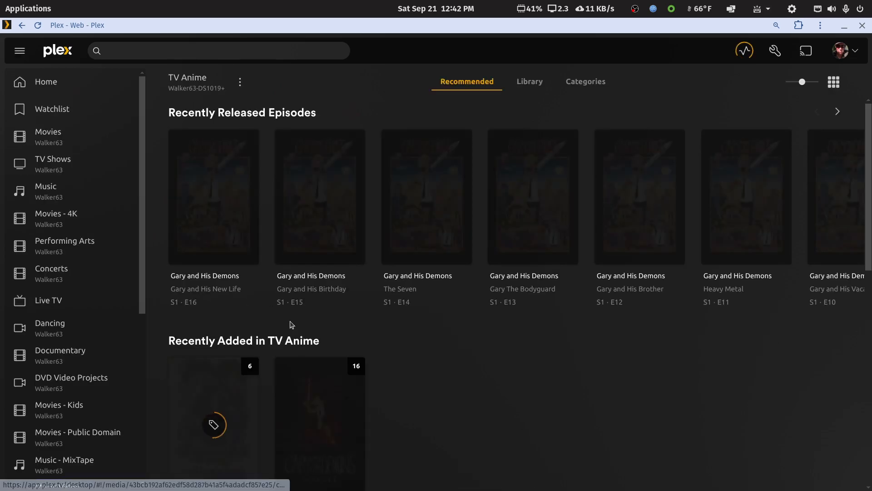
pyautogui.click(530, 82)
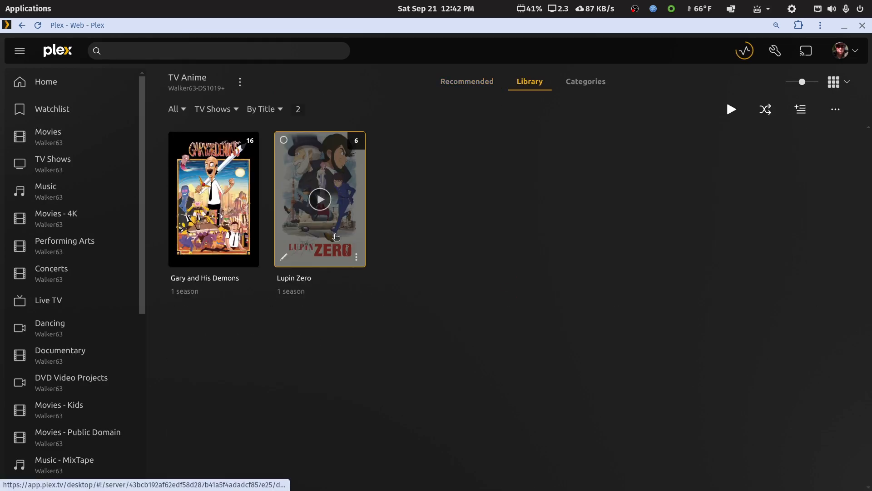
pyautogui.rightClick(419, 56)
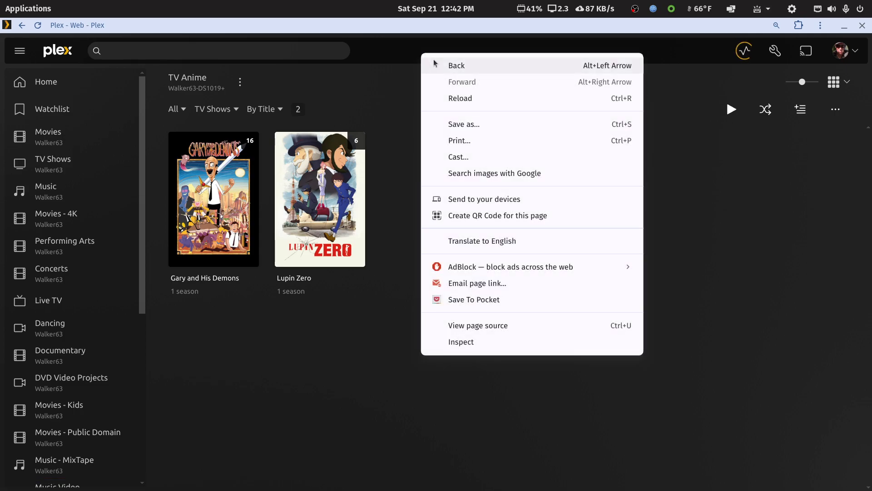
pyautogui.click(436, 66)
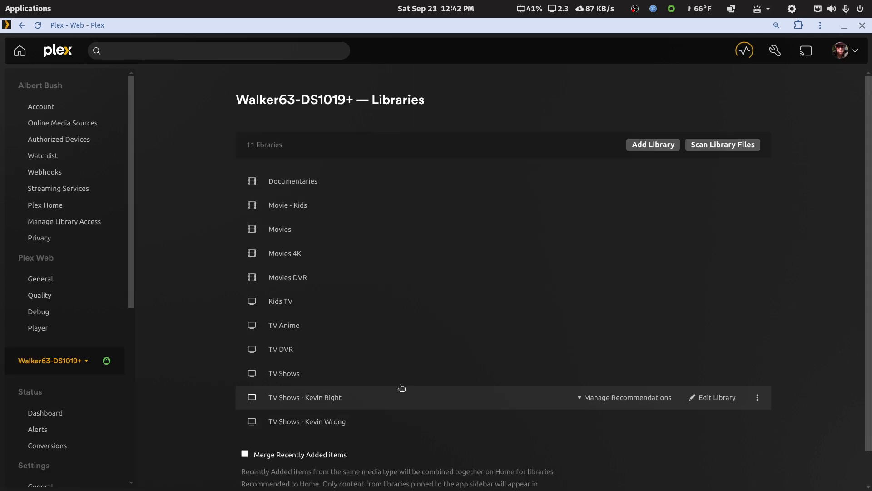
# Step: In the "Wrong" TV Shows library, clear the Duplicates filter and list by TV Shows, then return to the library list
pyautogui.click(332, 423)
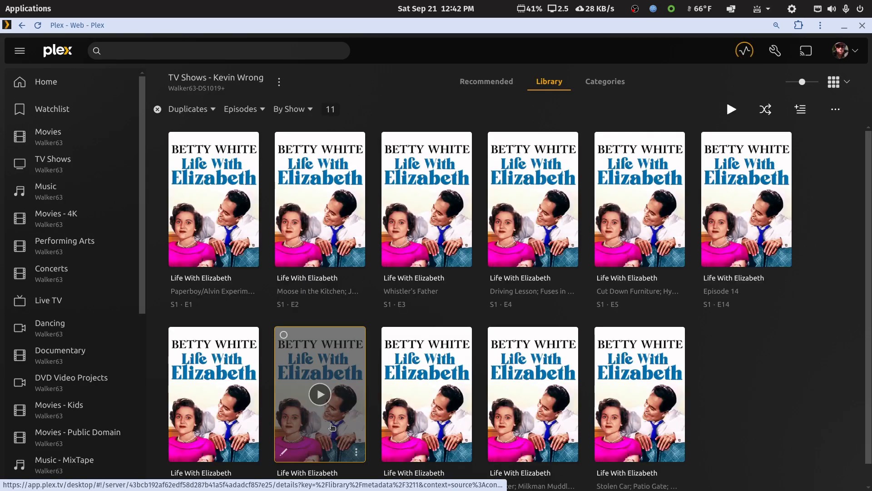
pyautogui.click(159, 110)
pyautogui.click(223, 109)
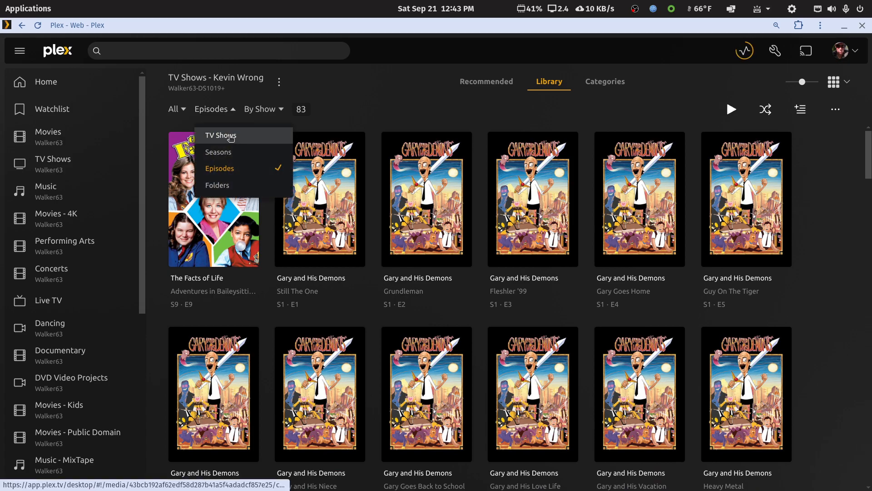
pyautogui.click(230, 136)
pyautogui.rightClick(395, 73)
pyautogui.click(416, 80)
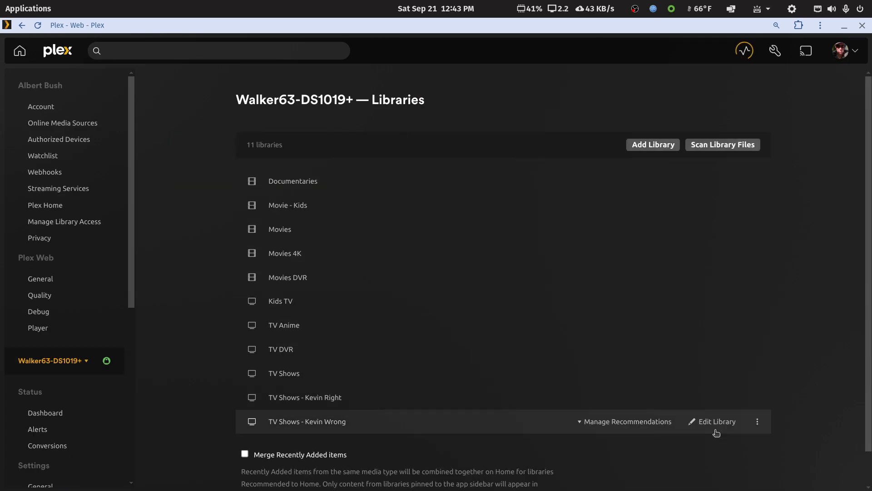
# Step: Inspect the media folders of the "Wrong" TV Shows library and close its settings without saving
pyautogui.click(717, 432)
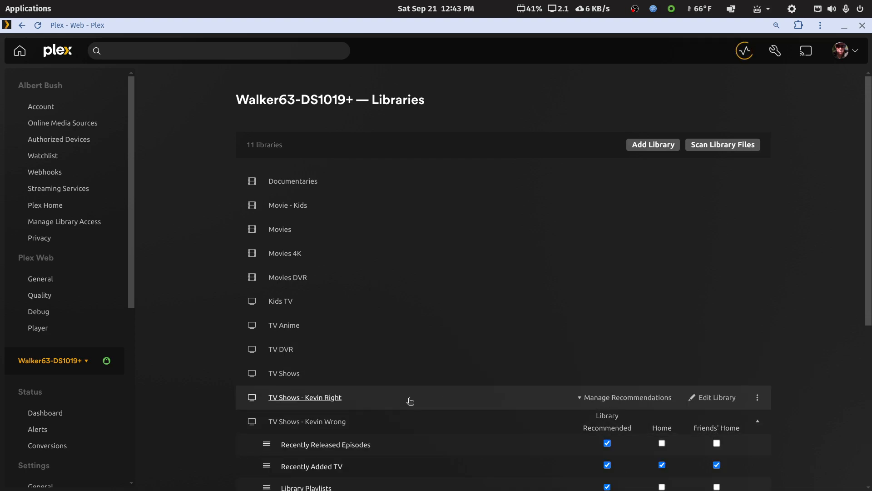
pyautogui.click(38, 26)
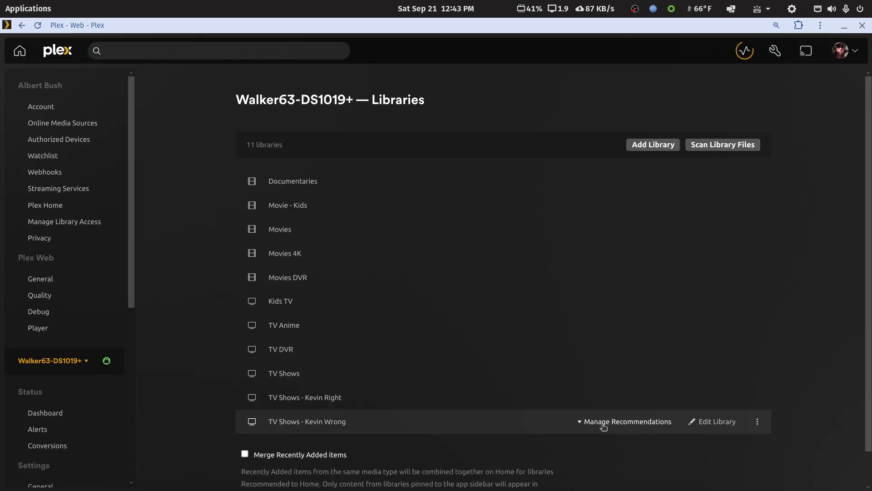
pyautogui.click(717, 422)
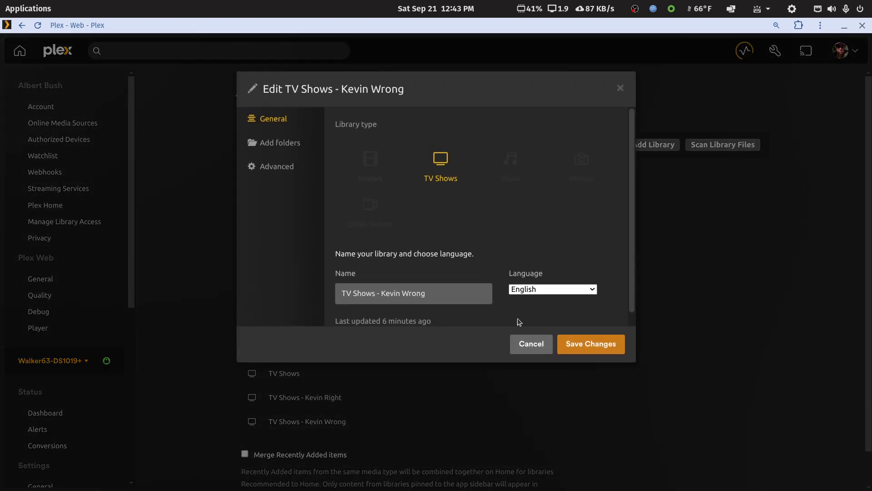
pyautogui.click(278, 144)
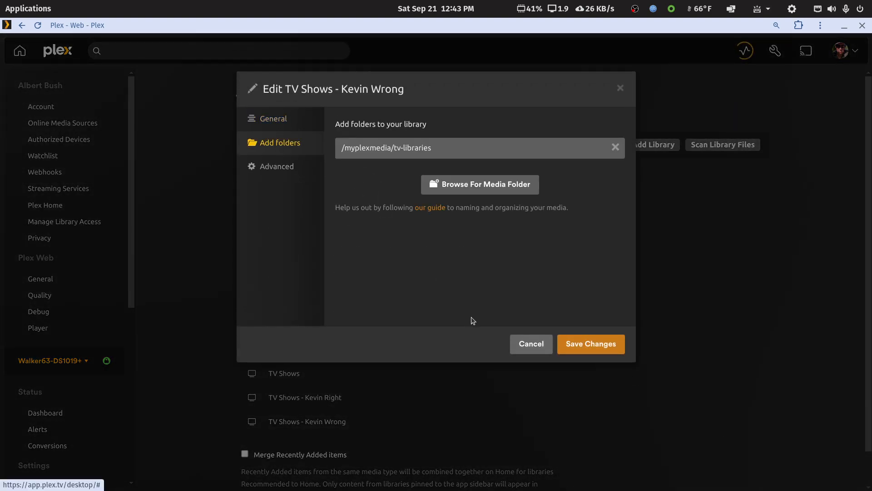
pyautogui.click(529, 344)
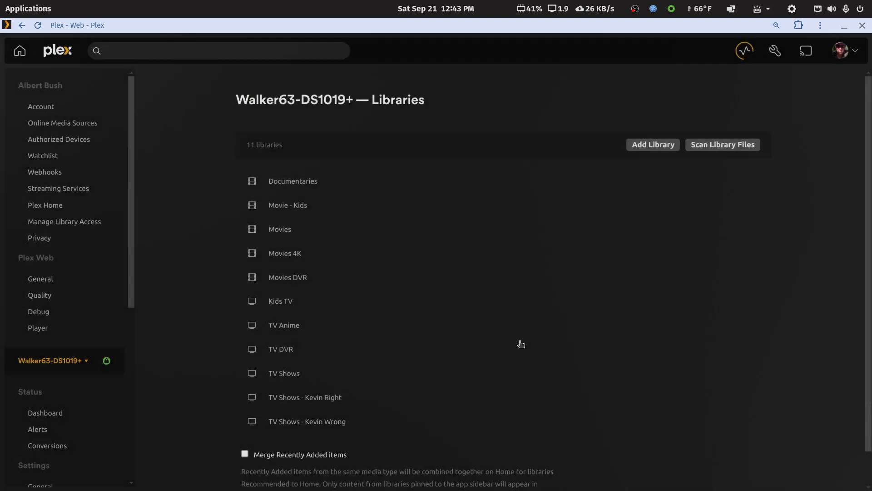
# Step: In the "Wrong" TV Shows library, change the Looney Tunes poster to the red-ringed one with the WB shield and save
pyautogui.click(341, 423)
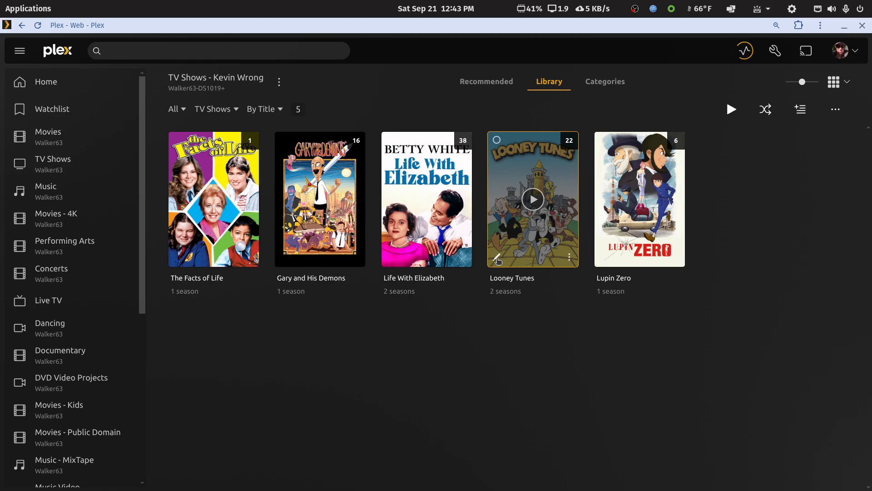
pyautogui.click(497, 258)
pyautogui.click(295, 191)
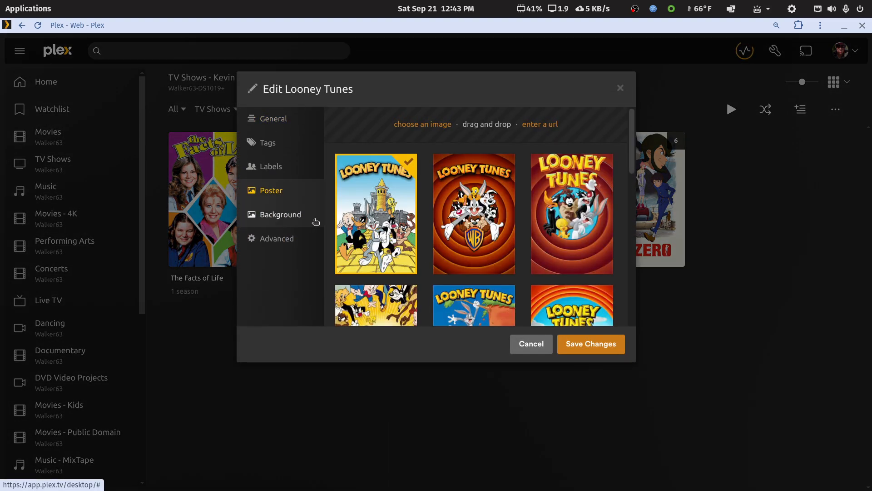
pyautogui.click(485, 245)
pyautogui.click(582, 355)
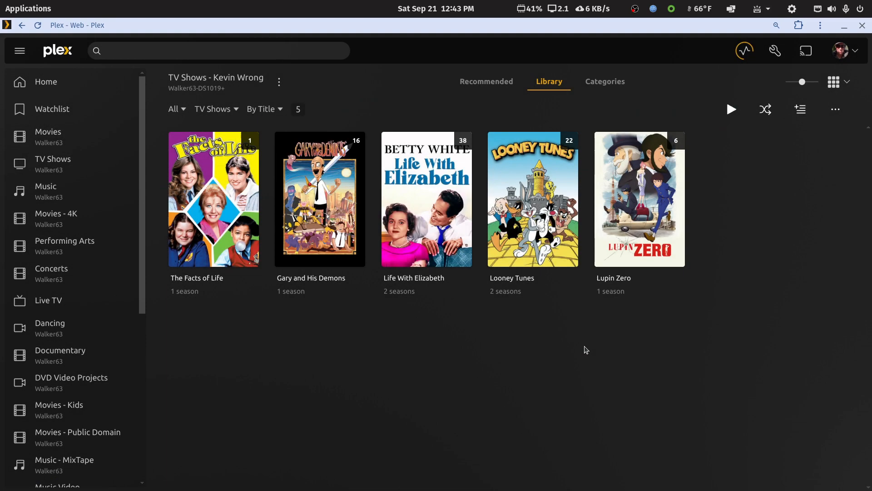
# Step: Change the Life With Elizabeth poster to the one with the yellow blouse and flower basket, and save
pyautogui.click(391, 258)
pyautogui.click(288, 201)
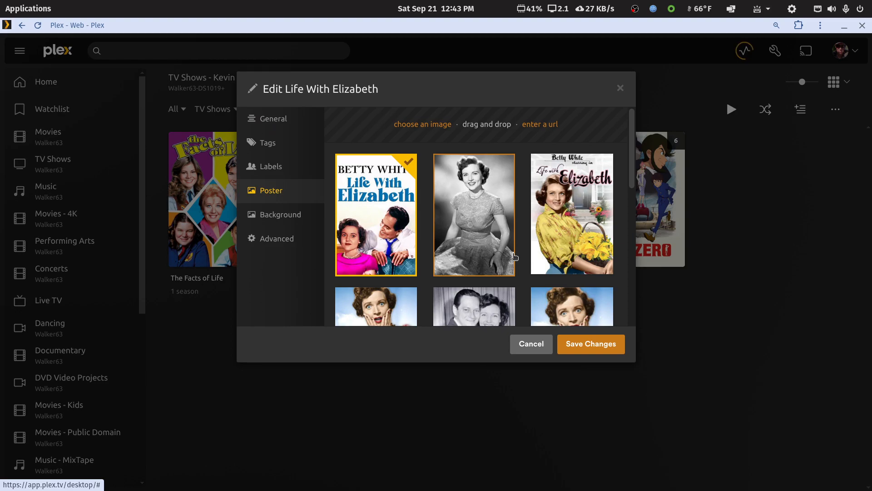
pyautogui.scroll(-2, 514, 257)
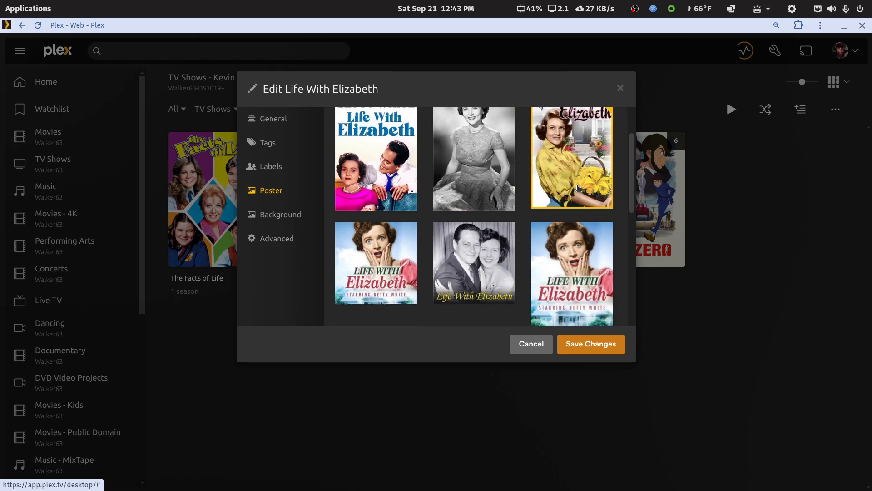
pyautogui.click(582, 344)
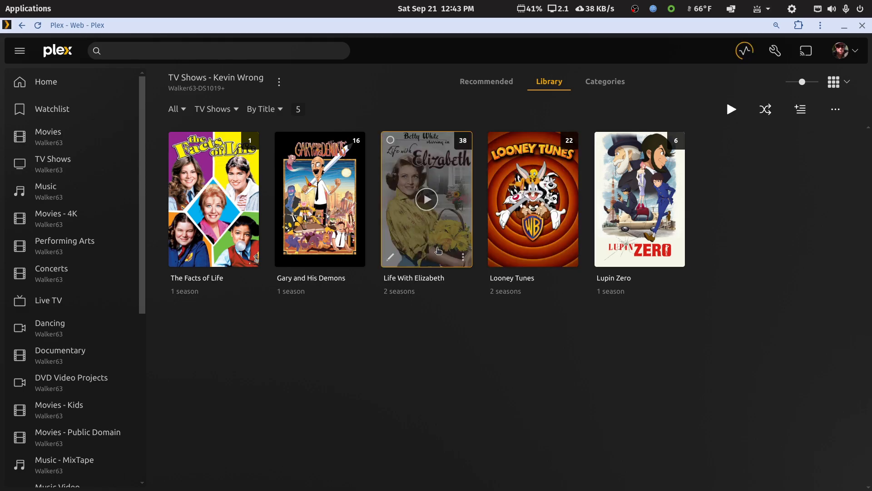
# Step: Add Life With Elizabeth and Looney Tunes together to a new collection named "Manual Collection" and save
pyautogui.click(390, 140)
pyautogui.click(497, 141)
pyautogui.click(561, 109)
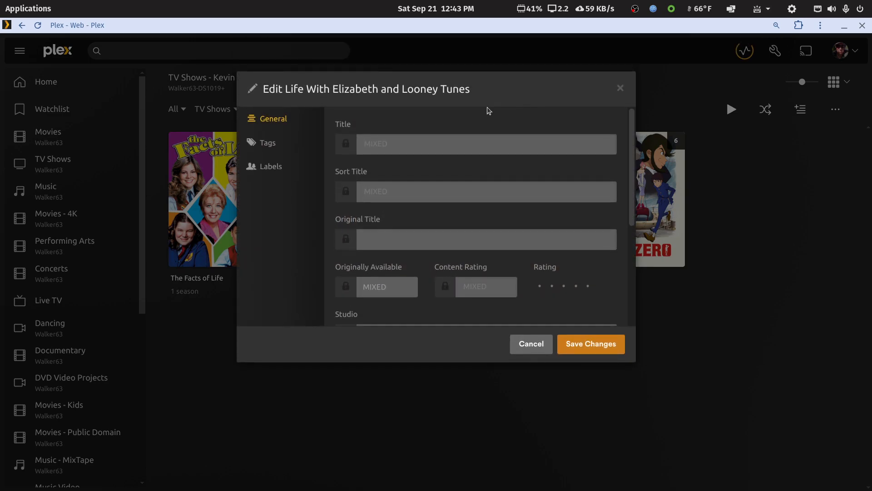
pyautogui.click(273, 162)
pyautogui.click(273, 147)
pyautogui.click(431, 196)
pyautogui.write('Manual')
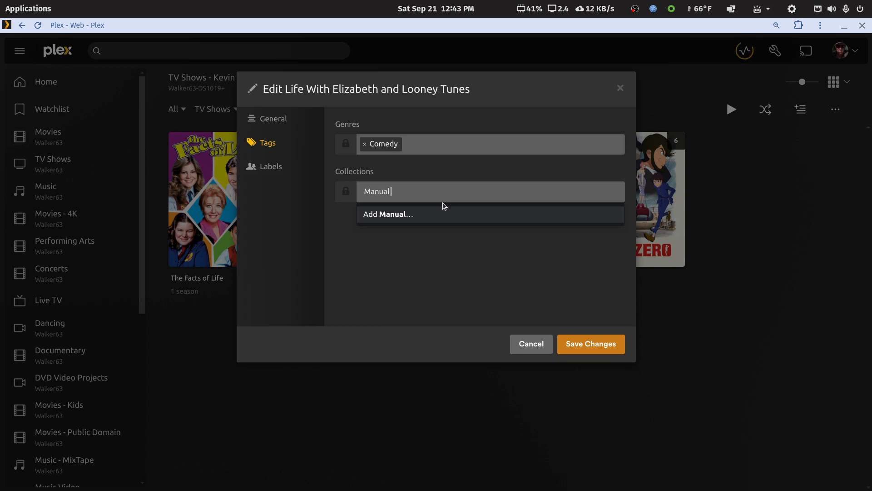
pyautogui.write(' Collection')
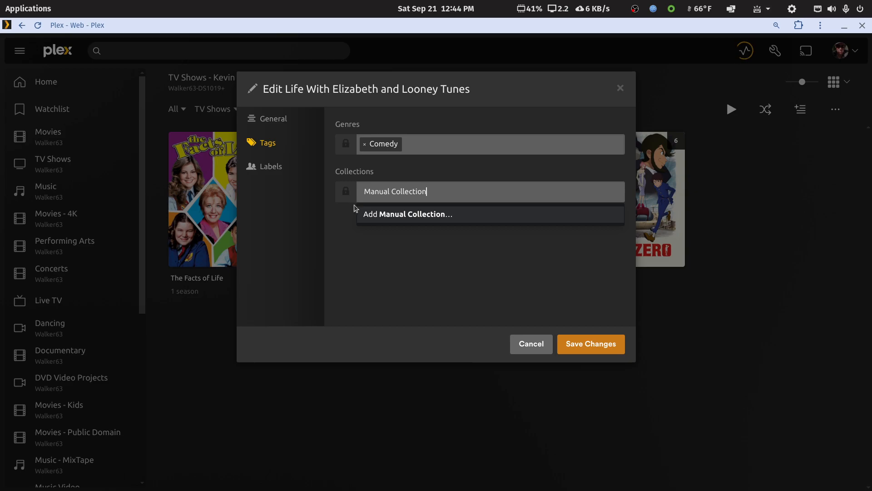
pyautogui.click(400, 216)
pyautogui.click(572, 344)
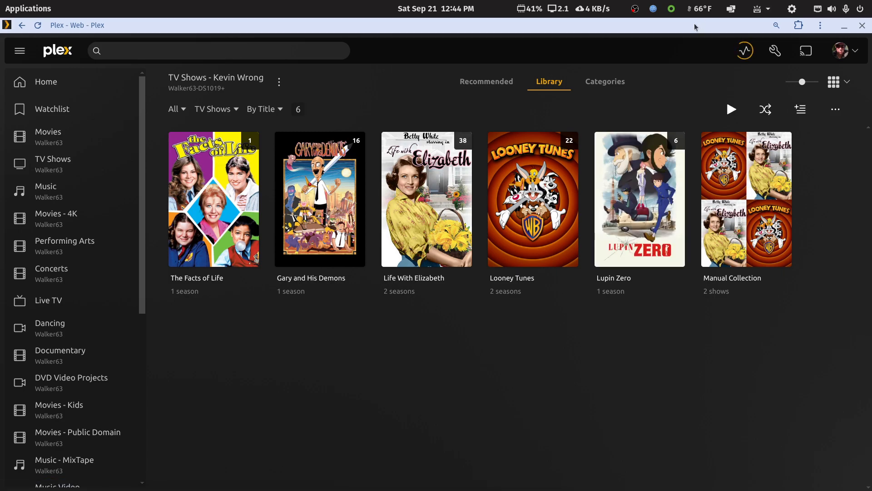
# Step: Edit the "Wrong" TV Shows library and add the folder /myplexmedia/tv-libraries/tv-anime alongside the existing parent folder
pyautogui.click(279, 82)
pyautogui.moveTo(298, 158)
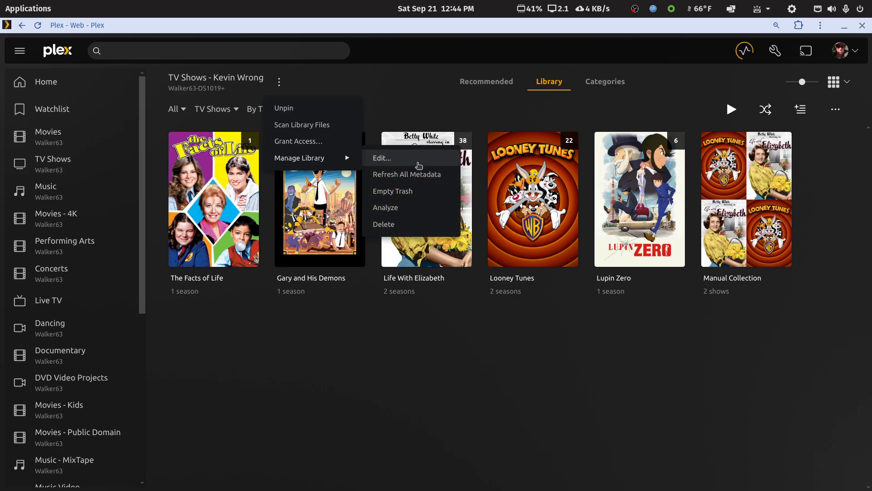
pyautogui.click(386, 159)
pyautogui.click(299, 148)
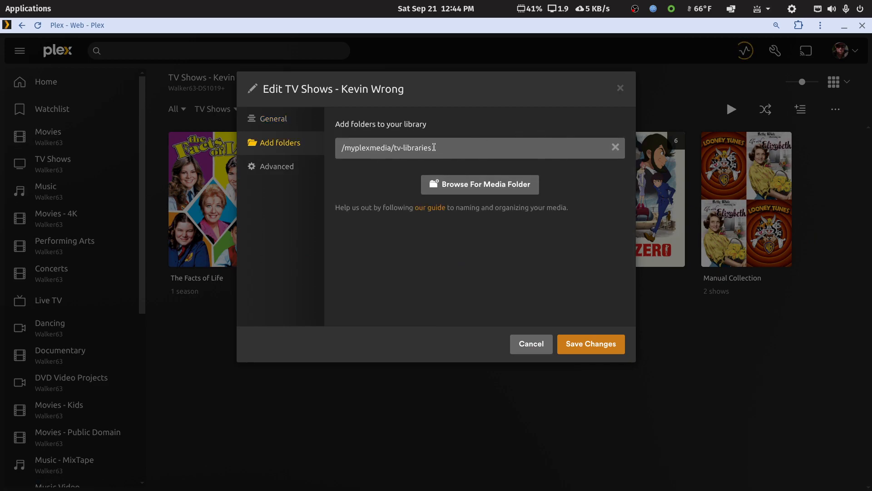
pyautogui.click(476, 190)
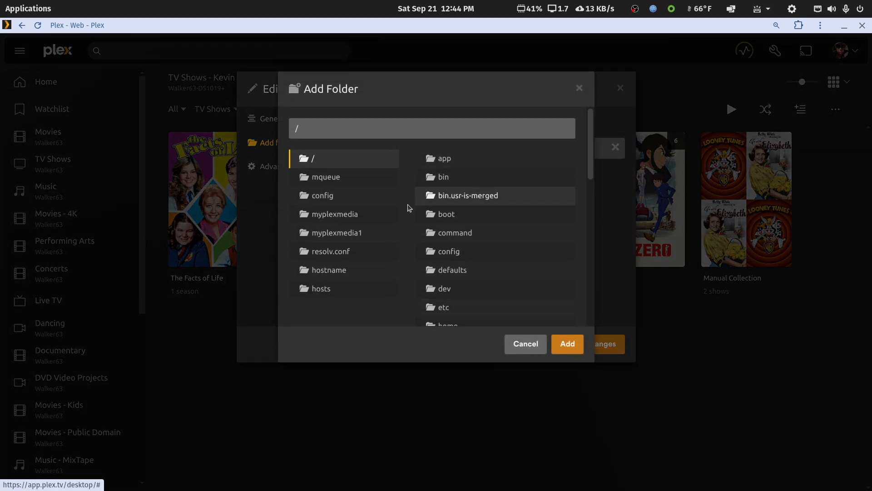
pyautogui.click(341, 218)
pyautogui.click(448, 290)
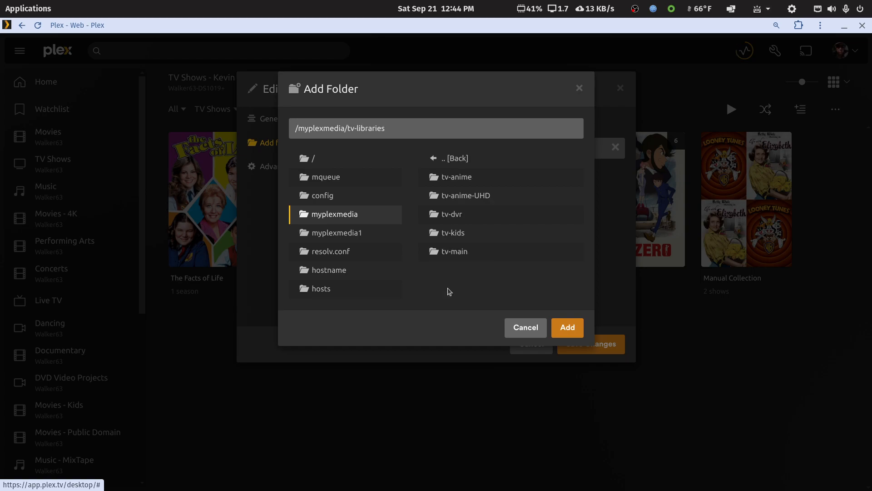
pyautogui.click(457, 178)
pyautogui.click(568, 328)
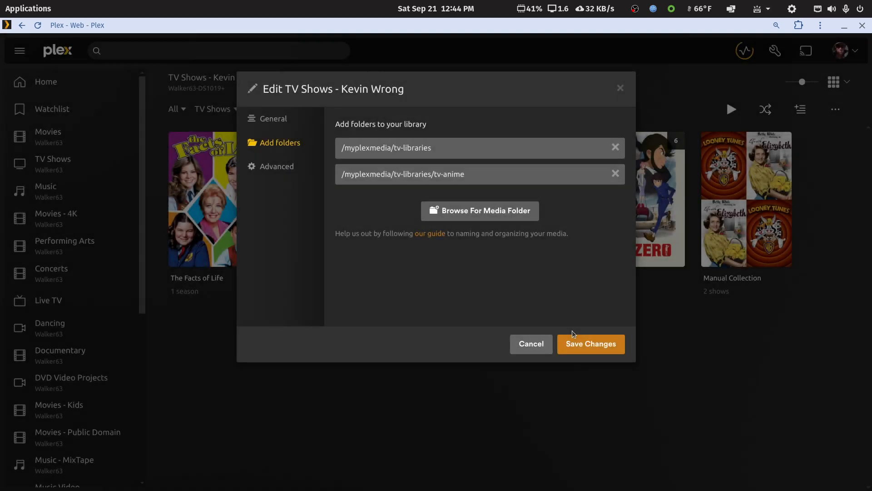
# Step: Add the folder /myplexmedia/tv-libraries/tv-anime-UHD to the library's media folders
pyautogui.click(472, 215)
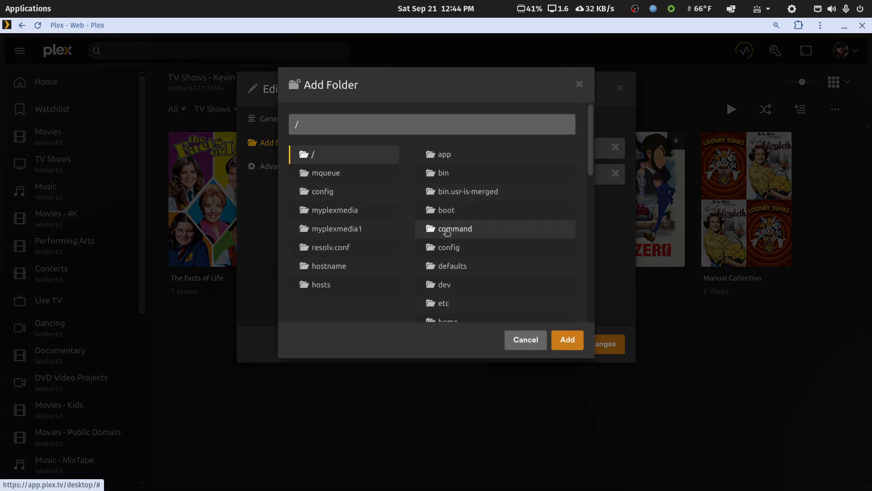
pyautogui.click(327, 217)
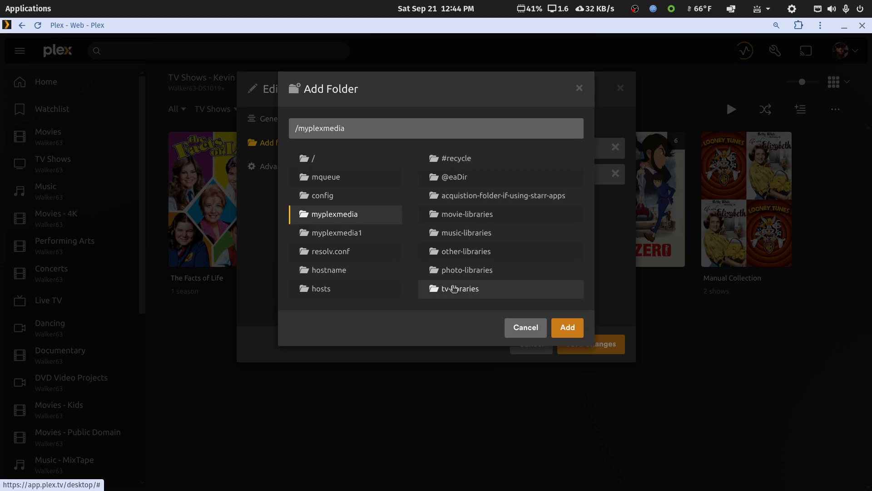
pyautogui.click(452, 289)
pyautogui.click(468, 200)
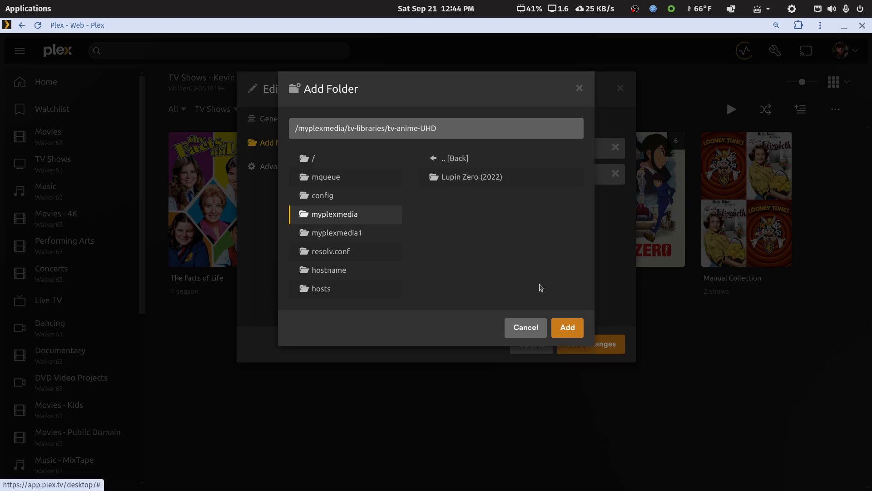
pyautogui.click(566, 328)
# Step: Add the folder /myplexmedia/tv-libraries/tv-dvr to the library's media folders
pyautogui.click(443, 240)
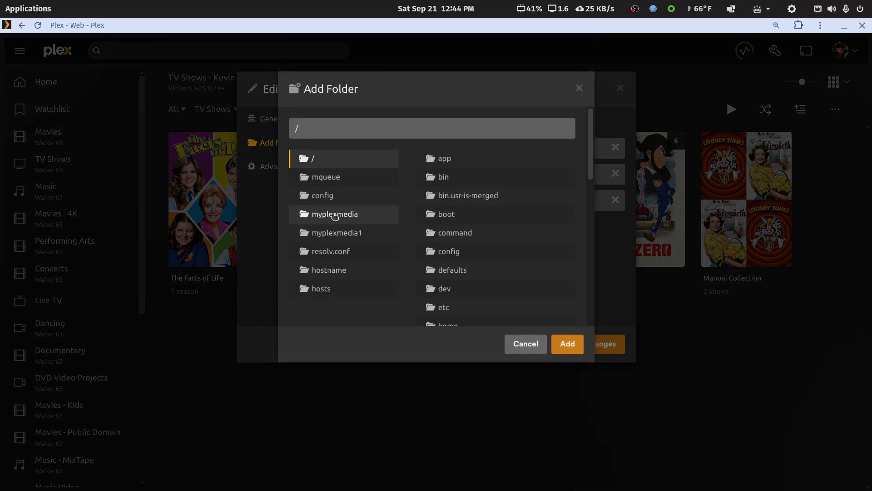
pyautogui.click(330, 215)
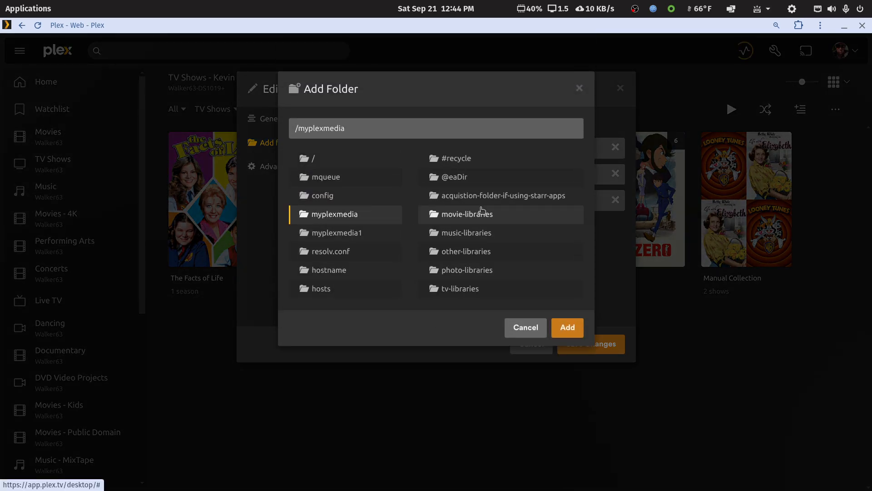
pyautogui.click(460, 288)
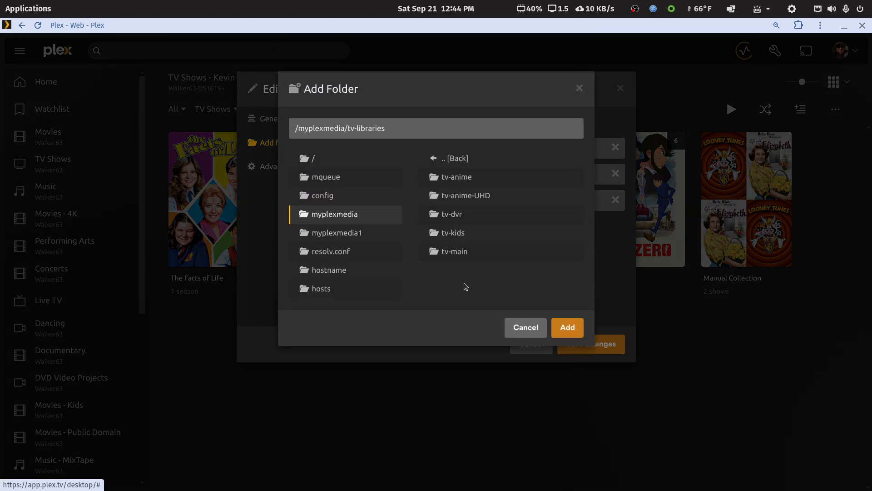
pyautogui.click(460, 216)
pyautogui.click(567, 328)
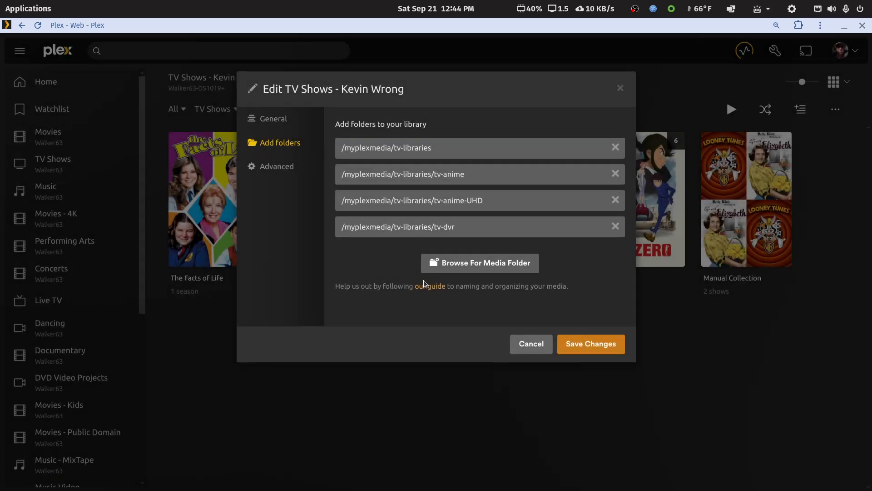
# Step: Add the folder /myplexmedia/tv-libraries/tv-kids to the library's media folders
pyautogui.click(447, 264)
pyautogui.click(354, 214)
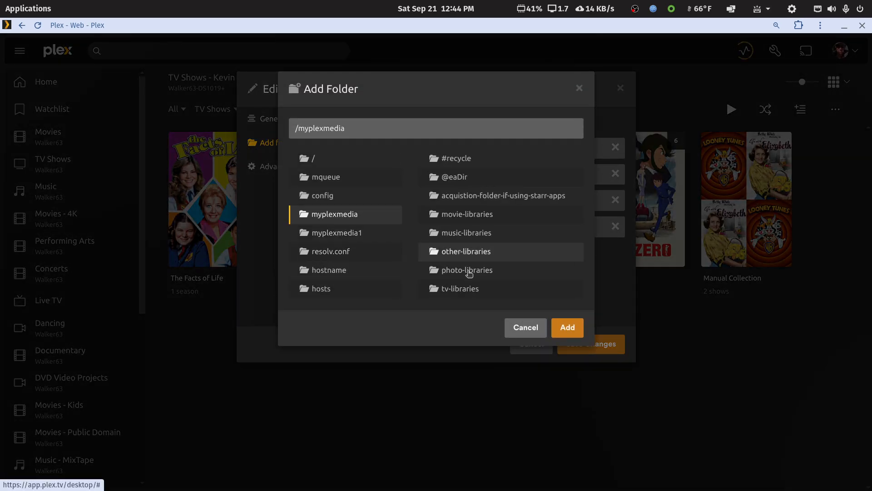
pyautogui.click(461, 289)
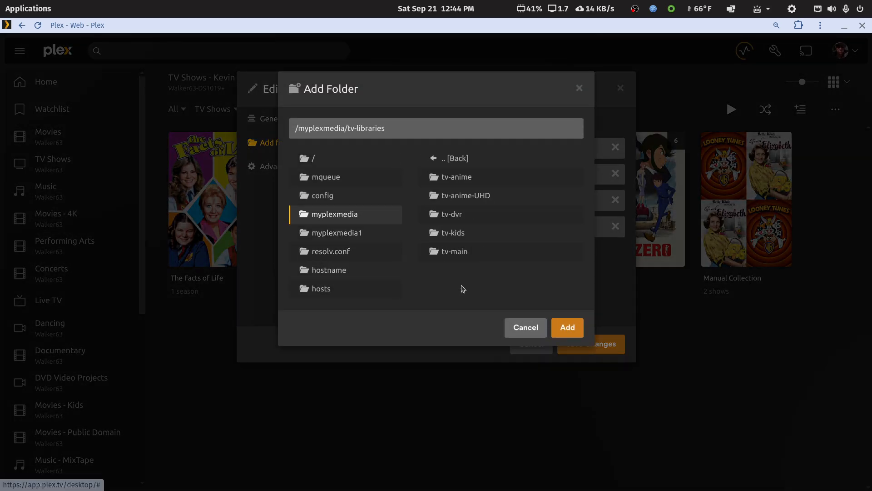
pyautogui.click(458, 234)
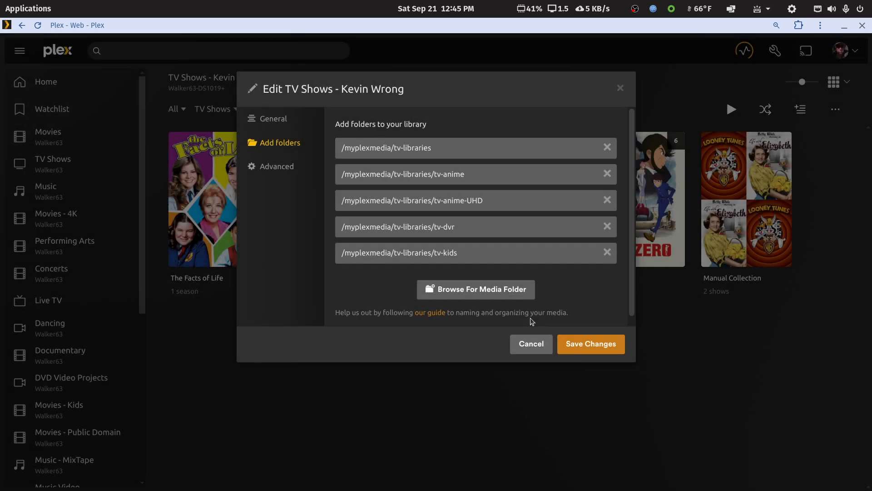
# Step: Add the folder /myplexmedia/tv-libraries/tv-main to the library and save the folder changes
pyautogui.click(476, 290)
pyautogui.click(345, 215)
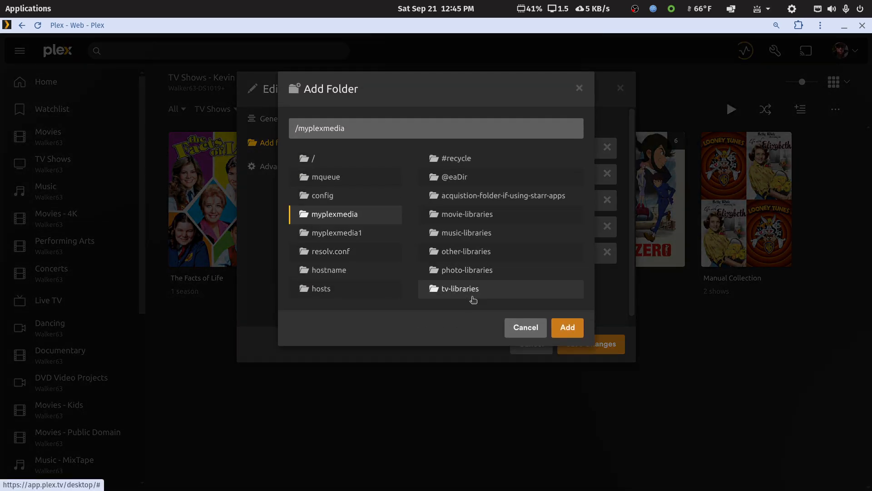
pyautogui.click(470, 290)
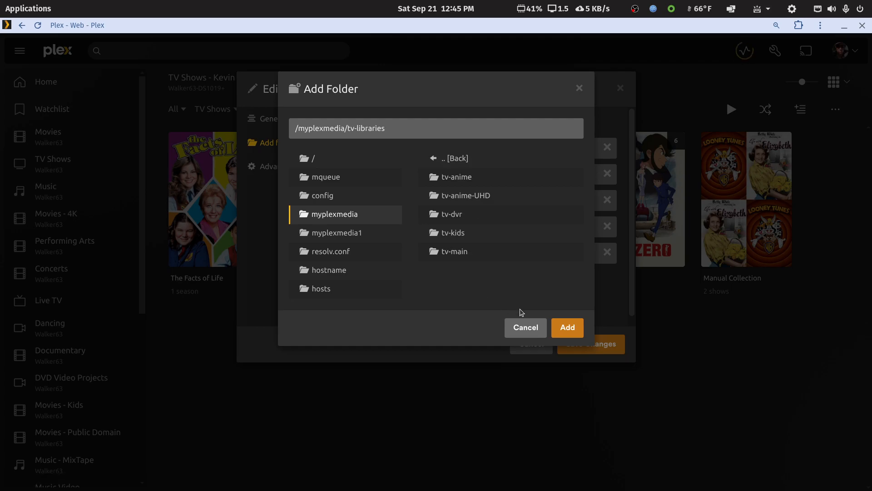
pyautogui.click(458, 254)
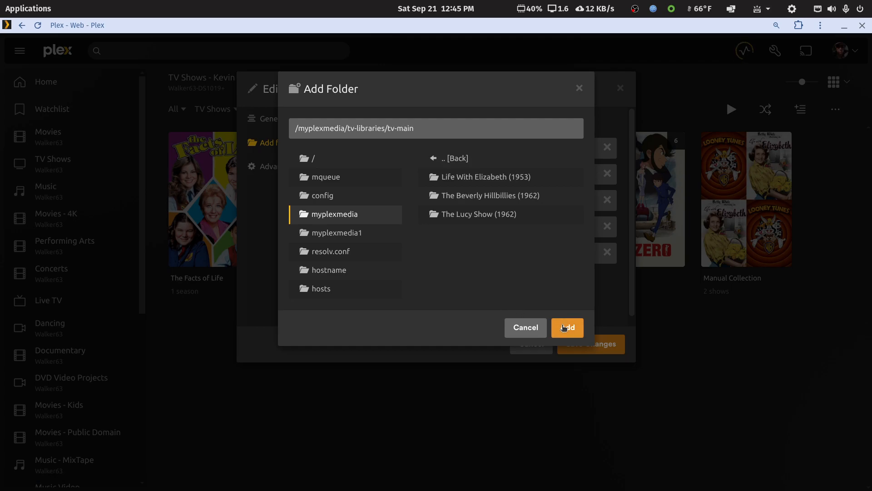
pyautogui.click(564, 327)
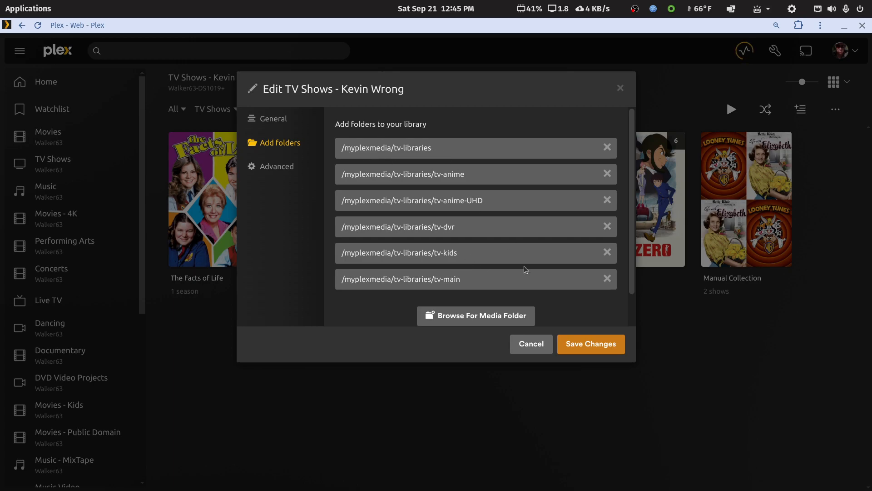
pyautogui.click(591, 346)
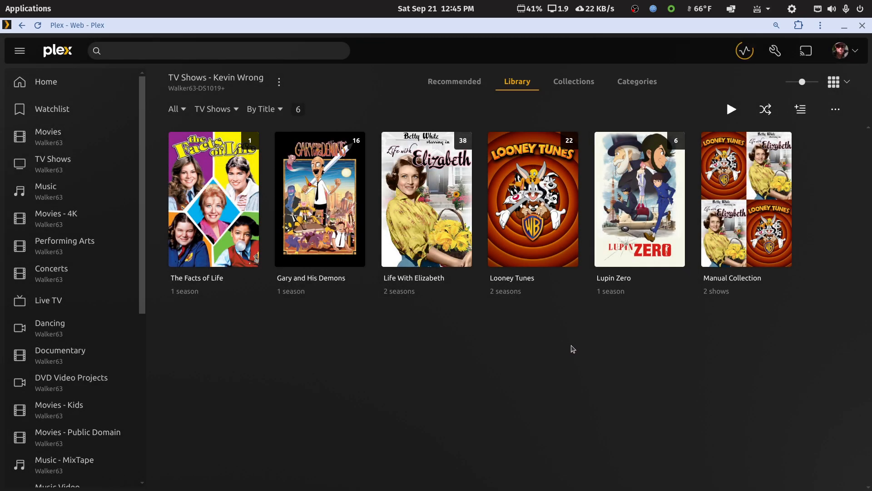
# Step: Check the server activity list for the scan of the "Wrong" TV Shows library, then close it
pyautogui.click(740, 53)
pyautogui.click(741, 54)
pyautogui.click(743, 53)
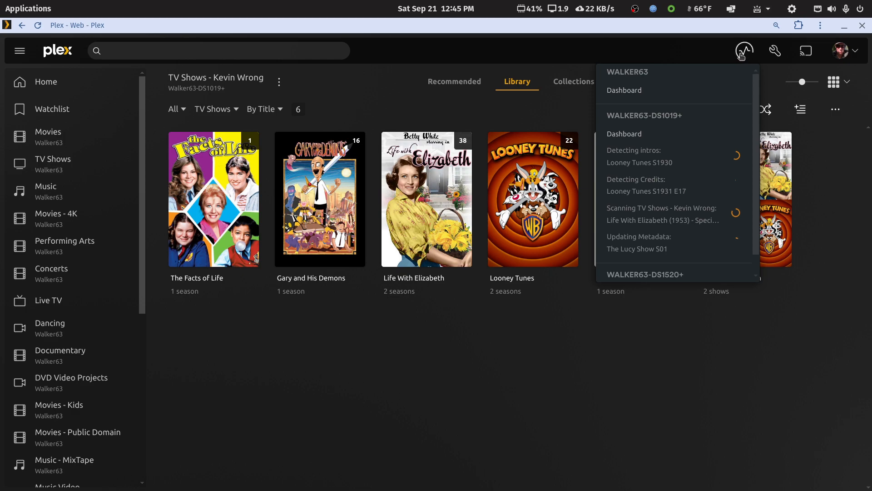
pyautogui.click(742, 53)
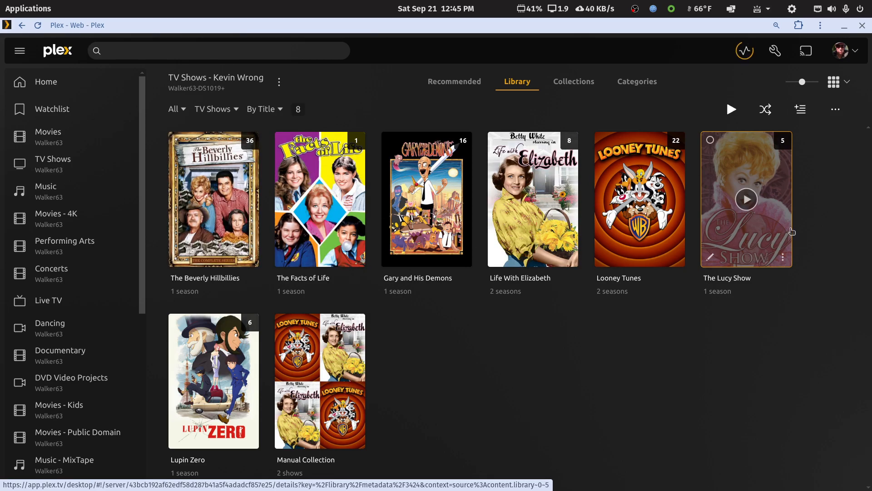
# Step: List the "Wrong" TV Shows library by Episodes and filter it to Duplicates
pyautogui.click(202, 110)
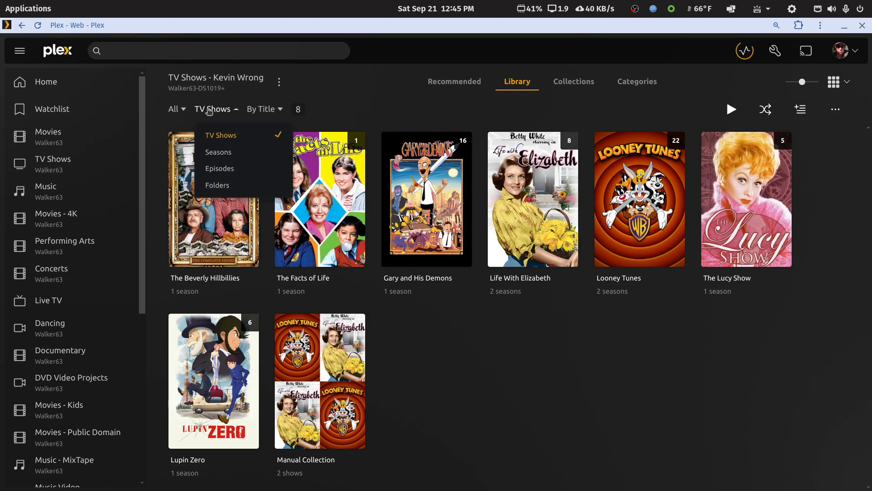
pyautogui.click(220, 168)
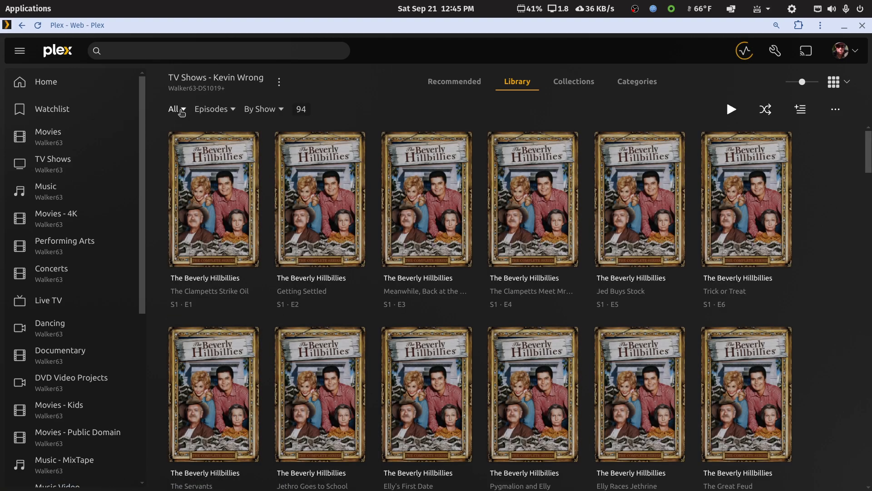
pyautogui.click(174, 109)
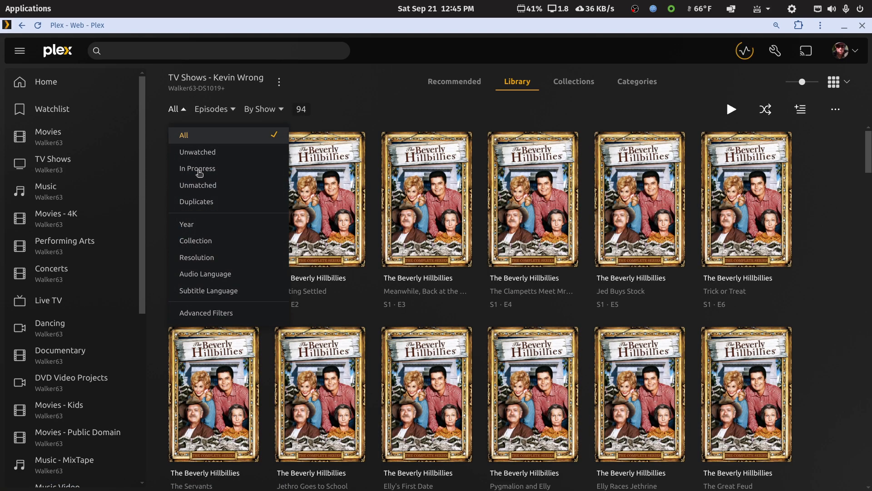
pyautogui.click(197, 202)
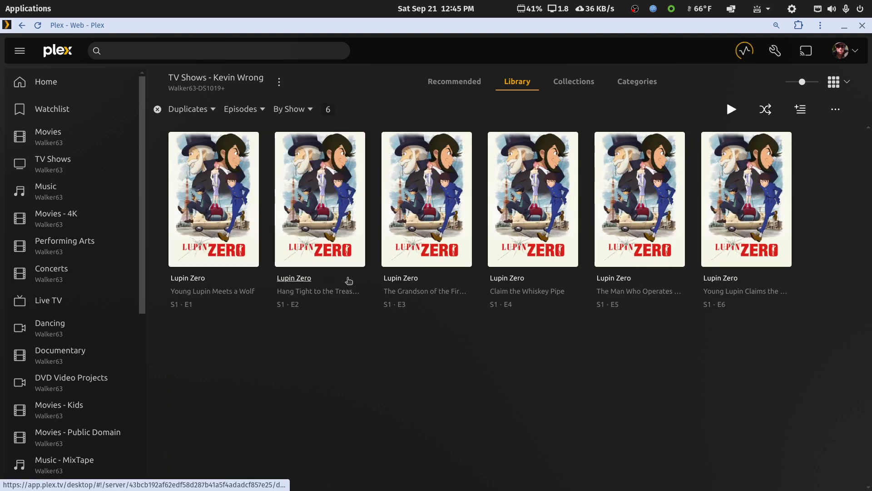
# Step: Inspect the file paths of the Lupin Zero episode "Young Lupin Meets a Wolf" and close its details without saving
pyautogui.click(178, 255)
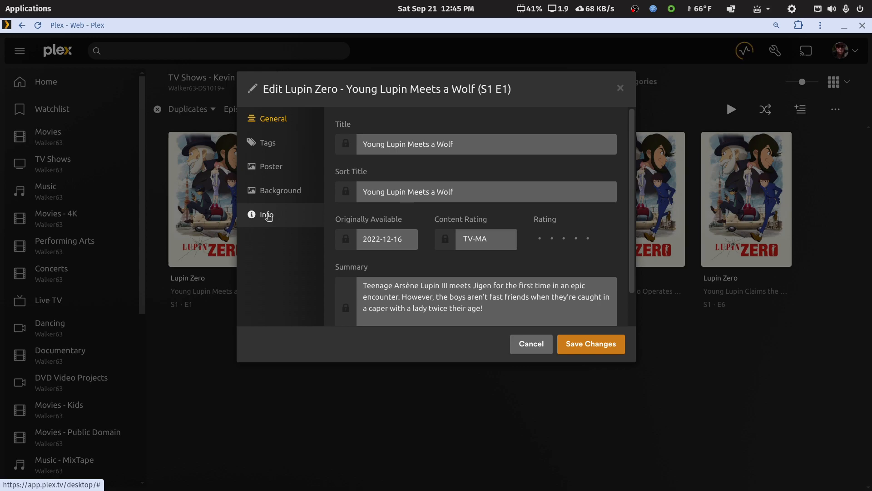
pyautogui.click(269, 215)
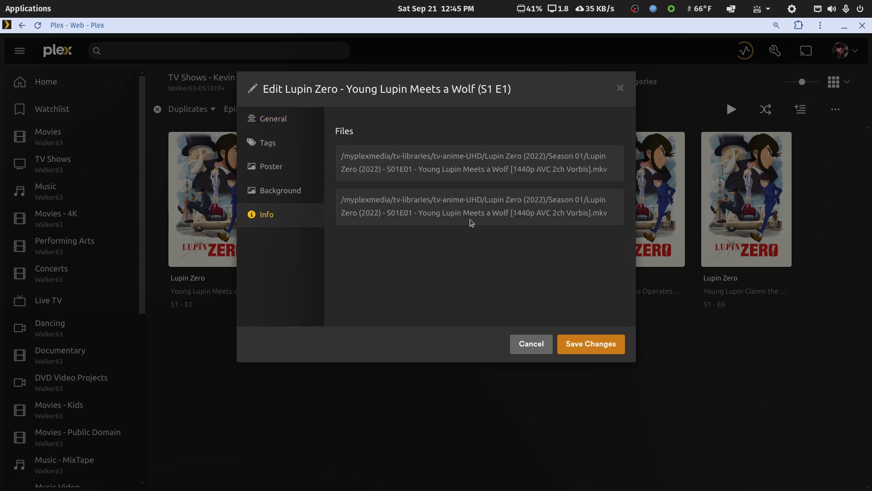
pyautogui.click(529, 348)
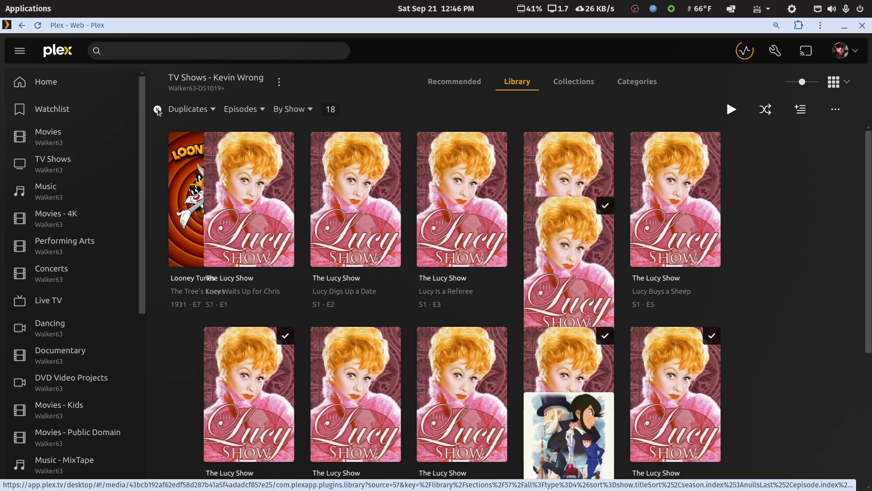
# Step: Clear the Duplicates filter and list the library by TV Shows again
pyautogui.click(158, 110)
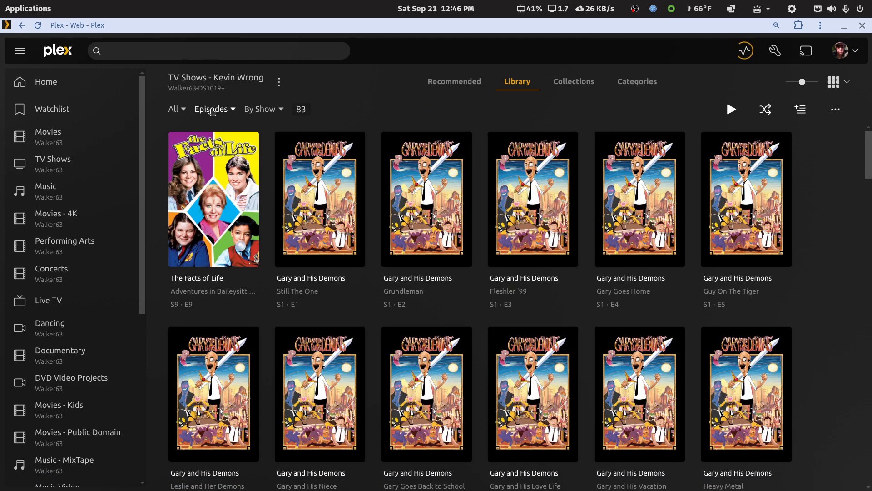
pyautogui.click(212, 110)
pyautogui.click(215, 134)
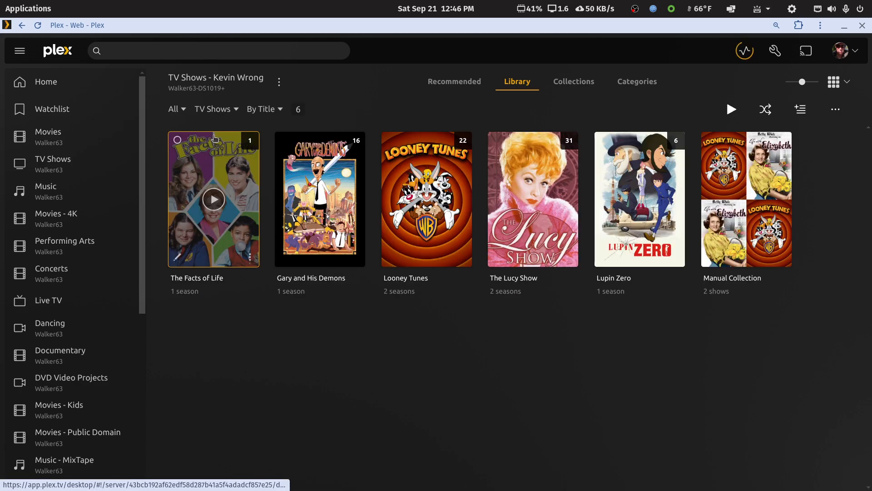
# Step: Remove the parent folder /myplexmedia/tv-libraries from the "Wrong" TV Shows library and save the changes
pyautogui.click(741, 51)
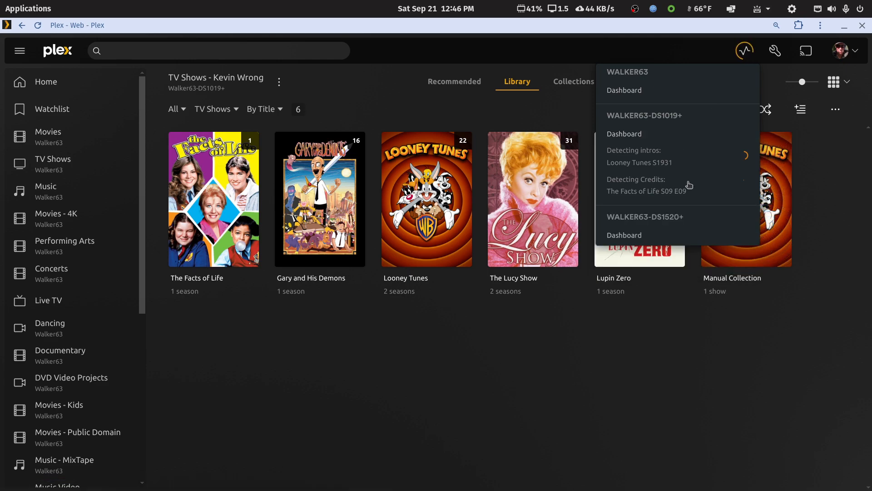
pyautogui.click(627, 363)
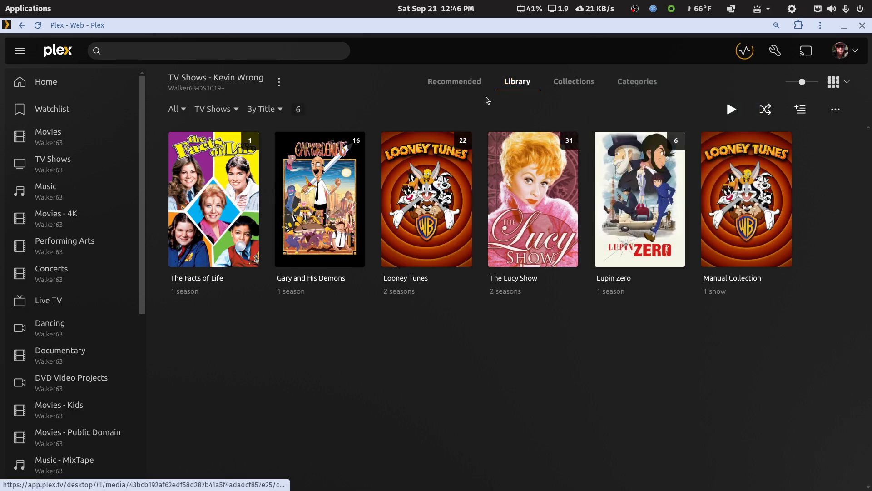
pyautogui.click(280, 82)
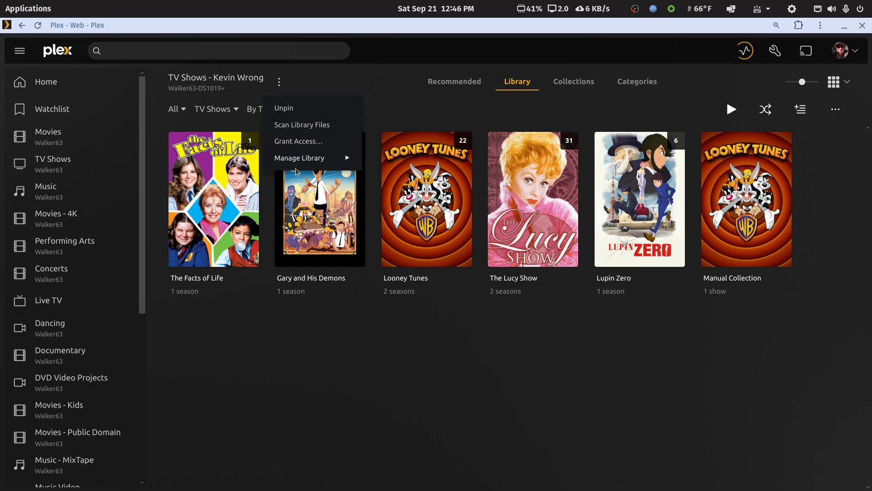
pyautogui.moveTo(346, 159)
pyautogui.click(377, 159)
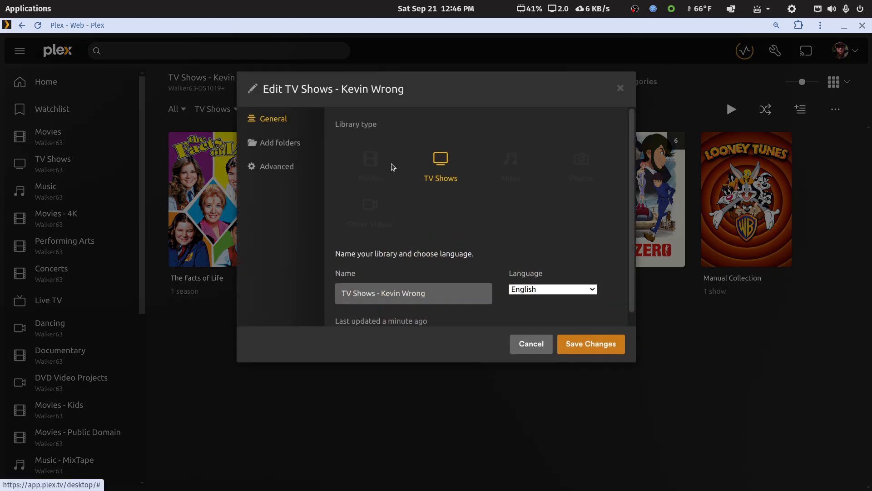
pyautogui.click(289, 143)
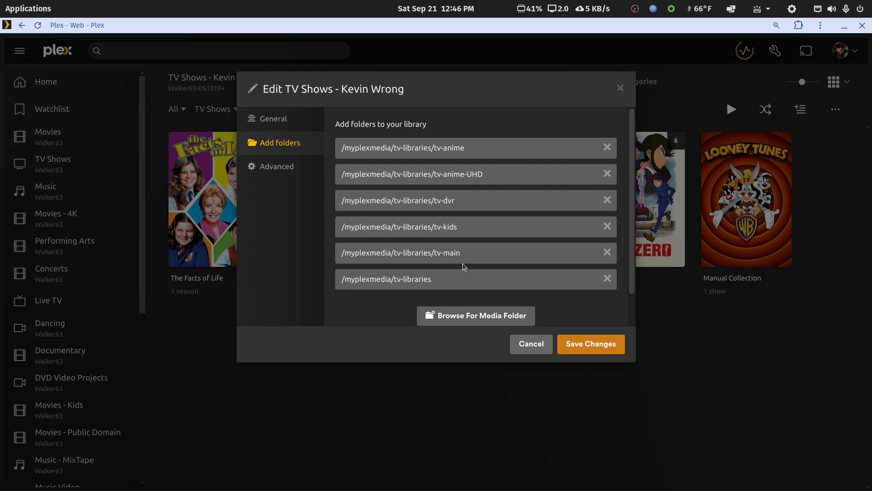
pyautogui.click(608, 279)
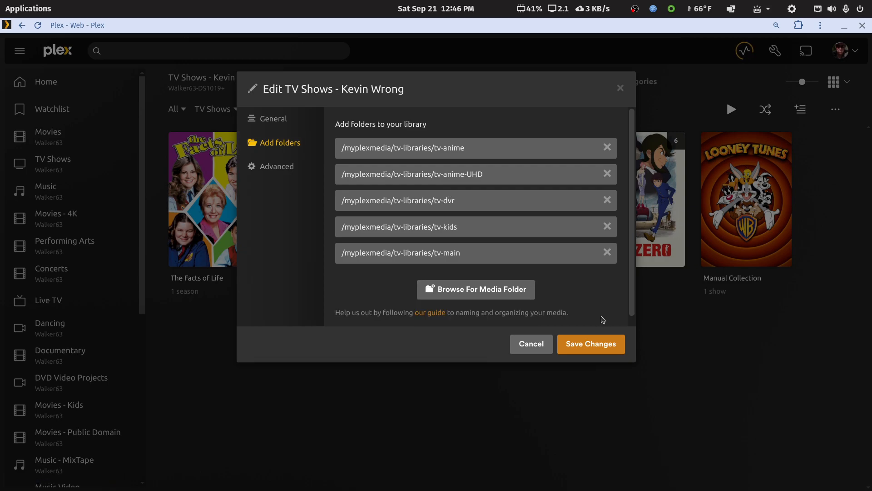
pyautogui.click(590, 346)
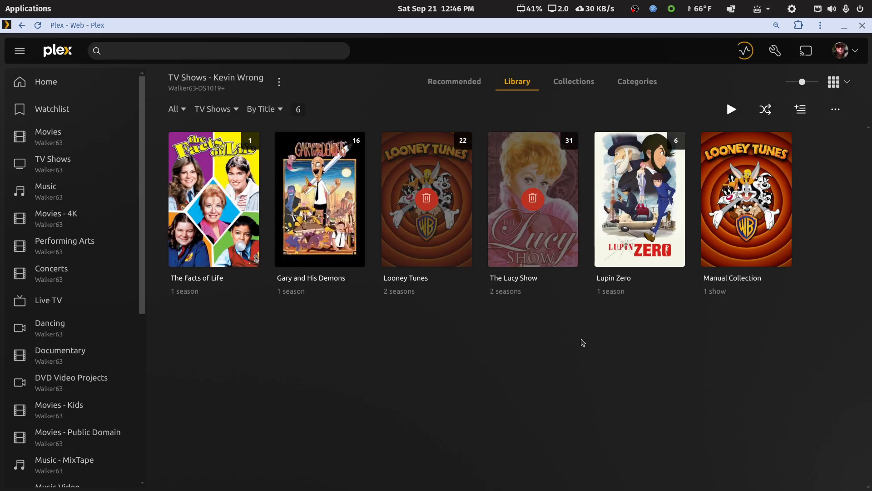
# Step: Check the server activity and the "Wrong" TV Shows library's episodes for duplicates, then clear the Duplicates filter
pyautogui.click(743, 50)
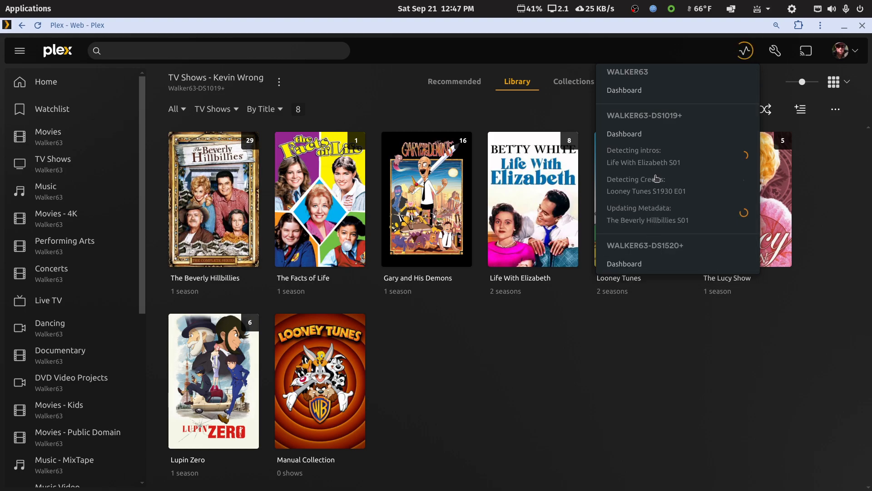
pyautogui.click(681, 337)
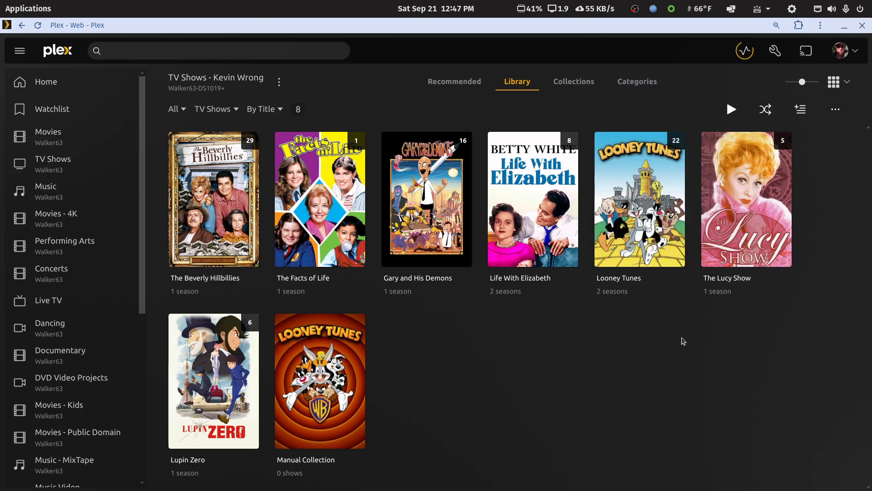
pyautogui.click(213, 109)
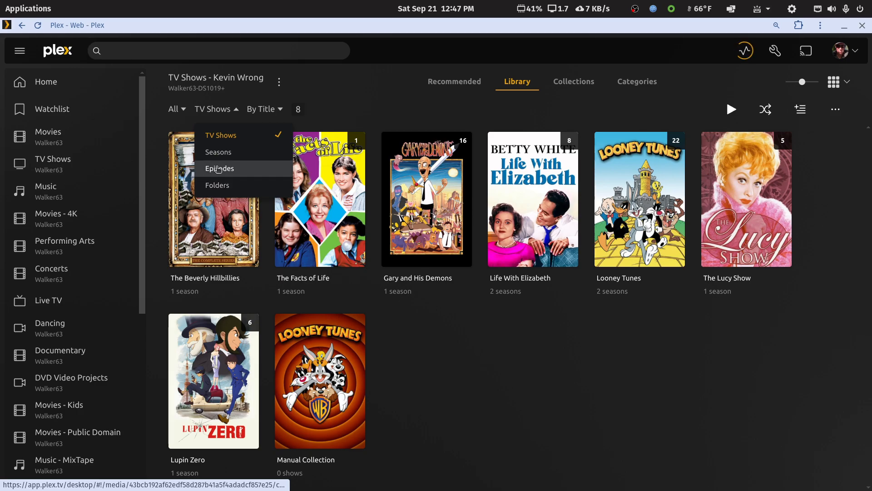
pyautogui.click(219, 169)
pyautogui.click(178, 110)
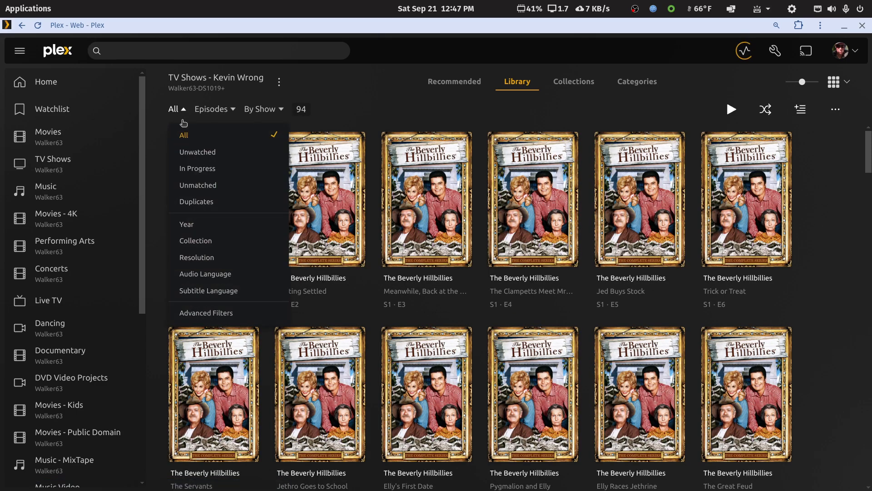
pyautogui.click(195, 202)
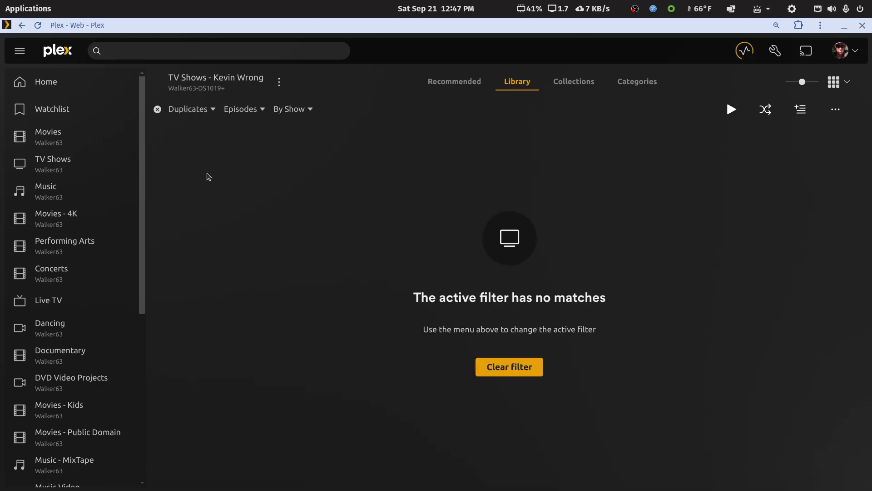
pyautogui.click(155, 109)
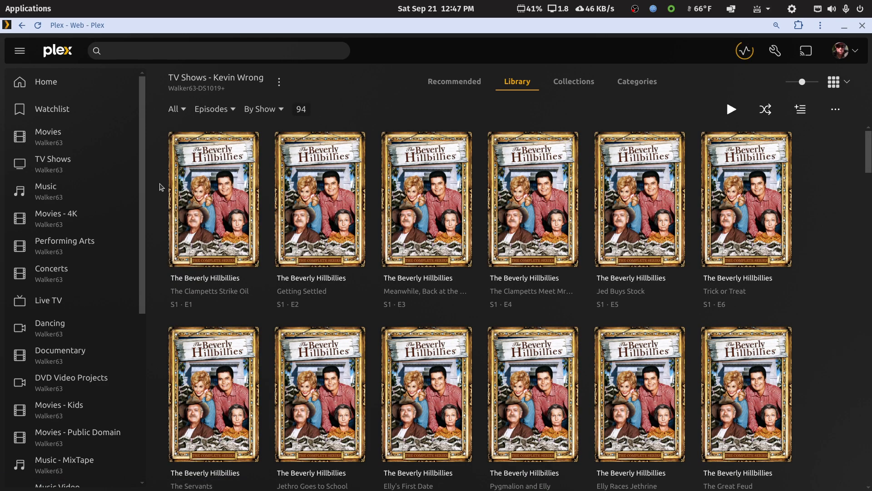
# Step: Replace "Right" with "Fixed" in the name of the "Right" TV Shows library and save the changes
pyautogui.rightClick(375, 94)
pyautogui.click(397, 113)
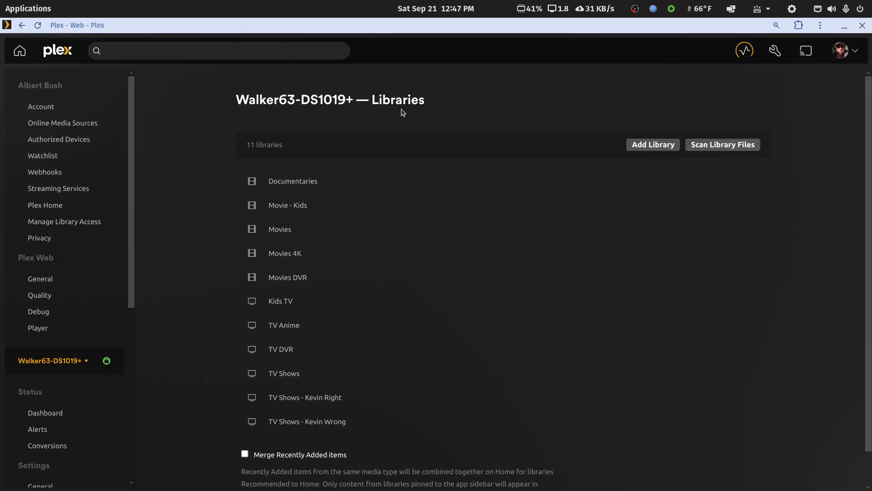
pyautogui.scroll(-1, 432, 324)
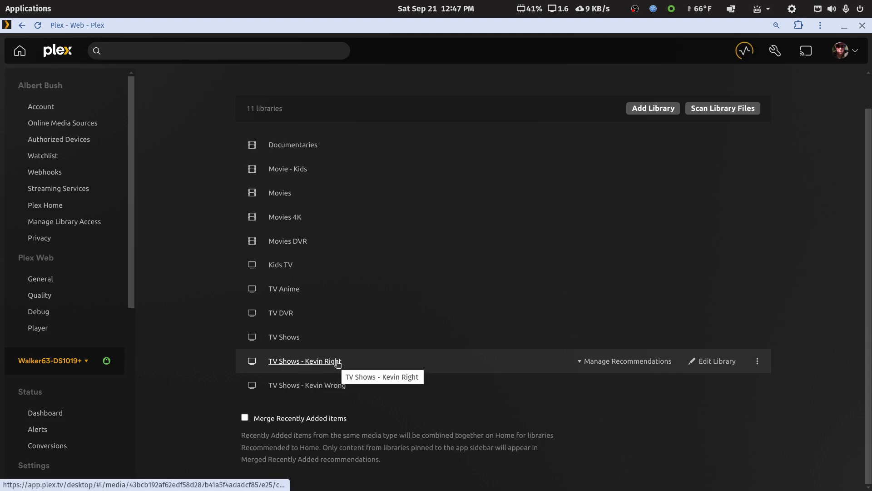
pyautogui.click(729, 361)
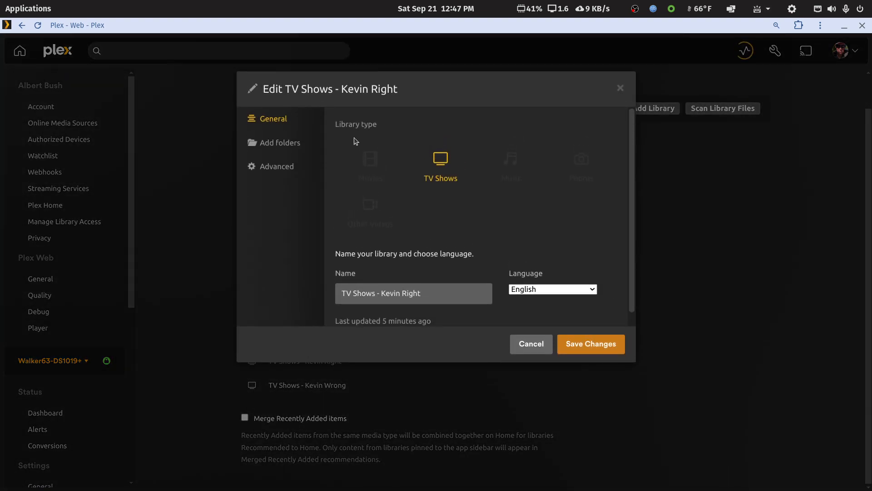
pyautogui.moveTo(427, 293); pyautogui.dragTo(404, 293)
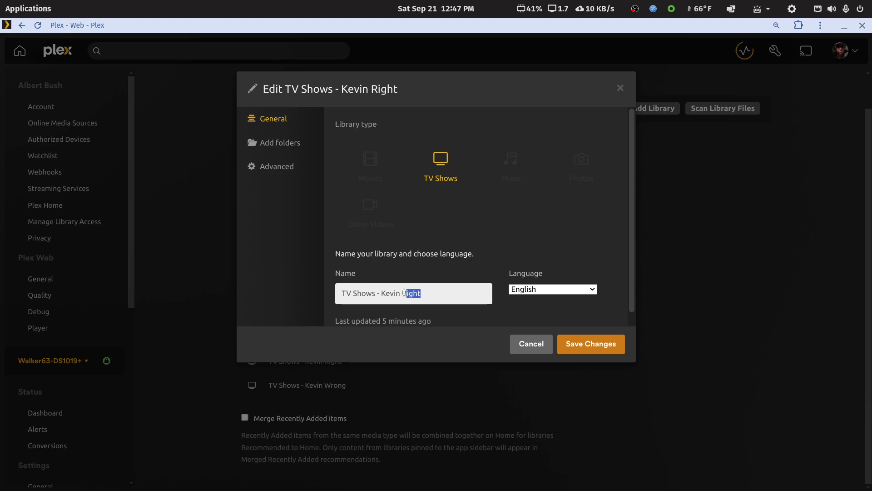
pyautogui.write('Fixed')
pyautogui.click(604, 344)
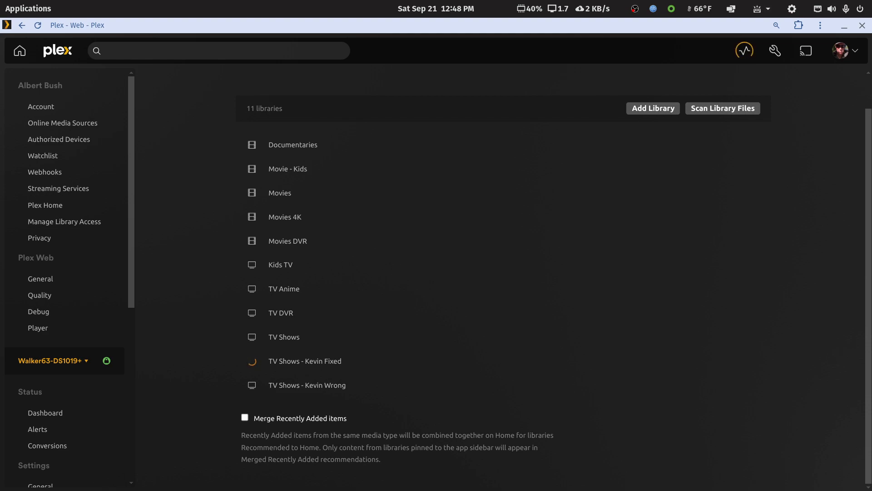
# Step: Switch to the file manager, go up to the tv-libraries folder and view its subfolders in a maximised window
pyautogui.click(845, 26)
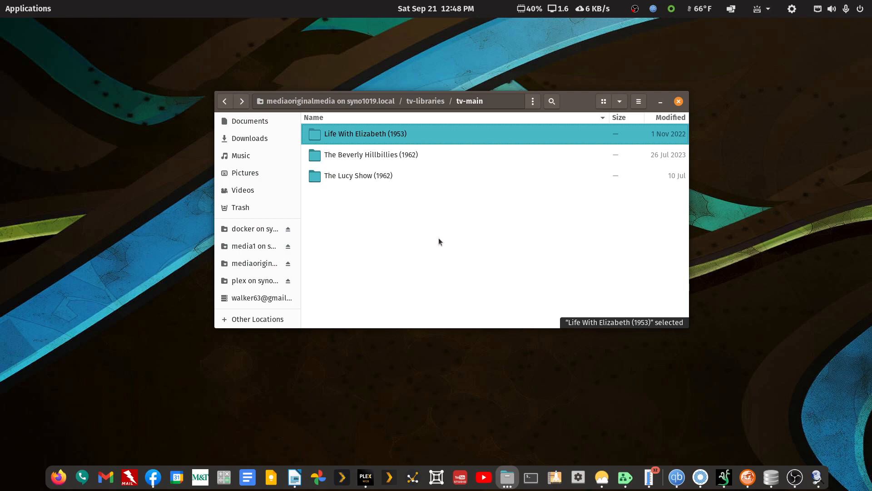
pyautogui.click(225, 100)
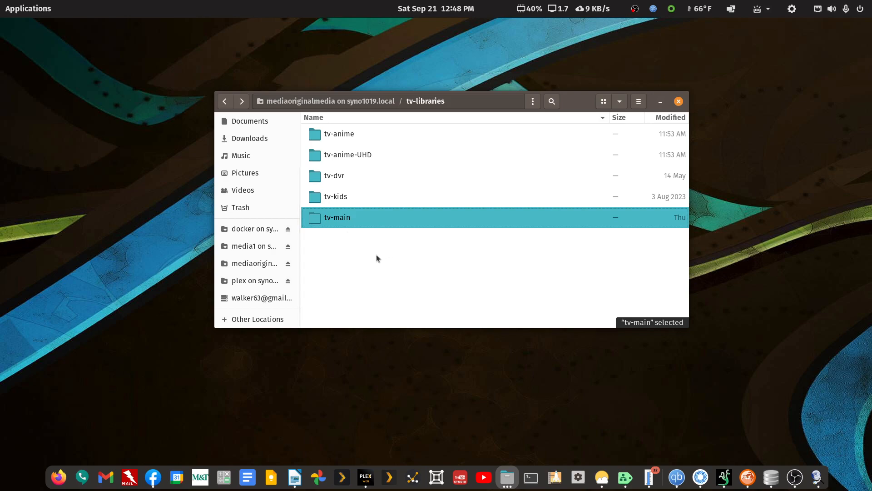
pyautogui.doubleClick(574, 106)
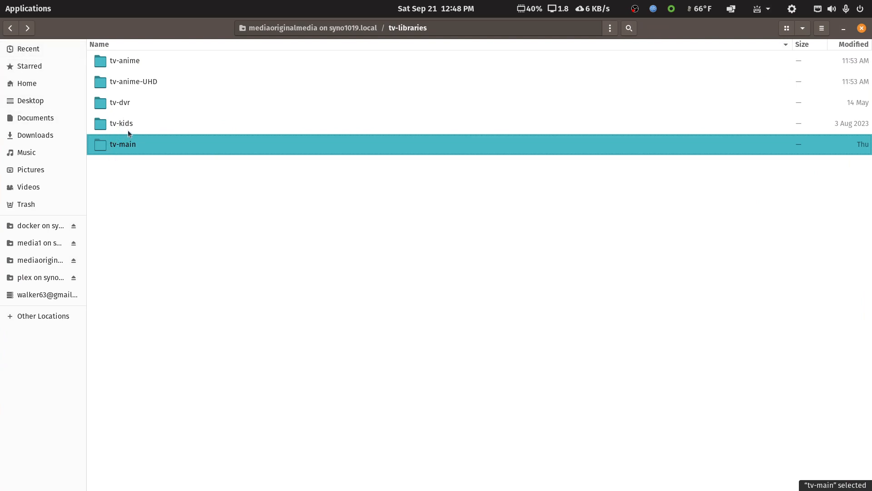
pyautogui.click(142, 195)
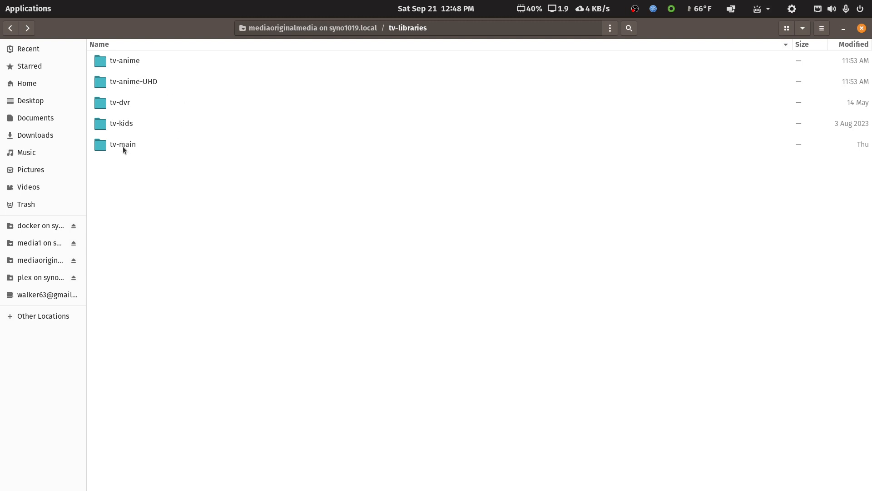
# Step: Go out of tv-libraries and open the tv folder on the media1 share
pyautogui.click(10, 27)
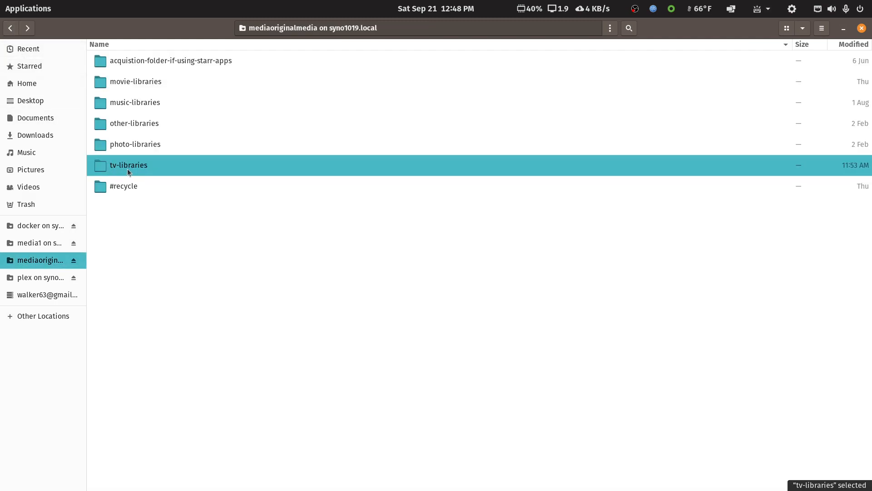
pyautogui.click(10, 28)
pyautogui.doubleClick(124, 124)
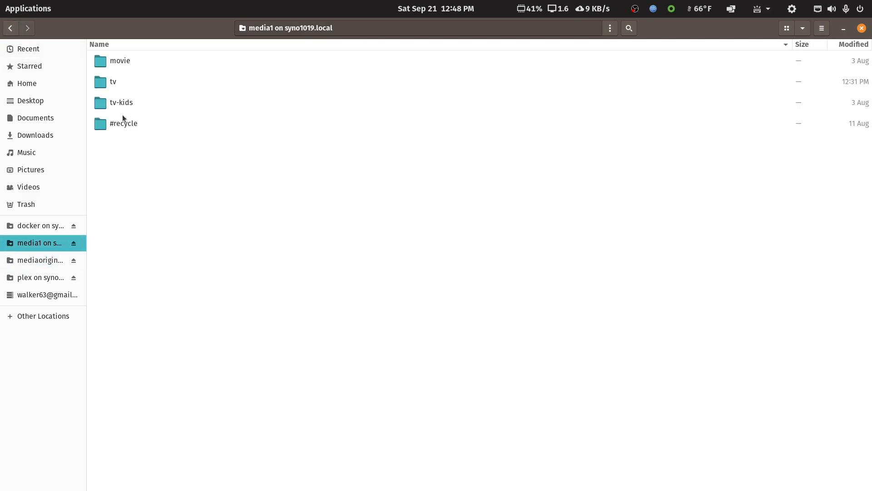
pyautogui.doubleClick(113, 84)
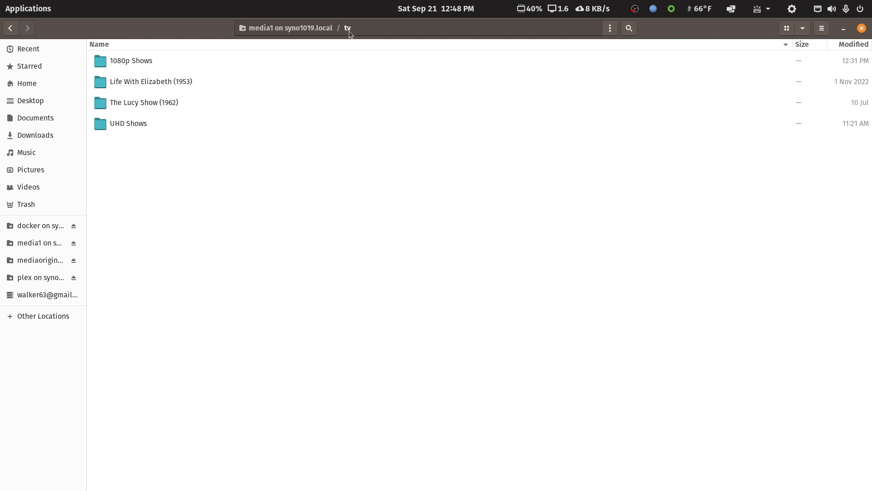
# Step: Compare the Life With Elizabeth (1953) and The Lucy Show (1962) folders with the 1080p Shows and UHD Shows folders beside them
pyautogui.click(157, 102)
pyautogui.keyDown('ctrl'); pyautogui.click(160, 85); pyautogui.keyUp('ctrl')
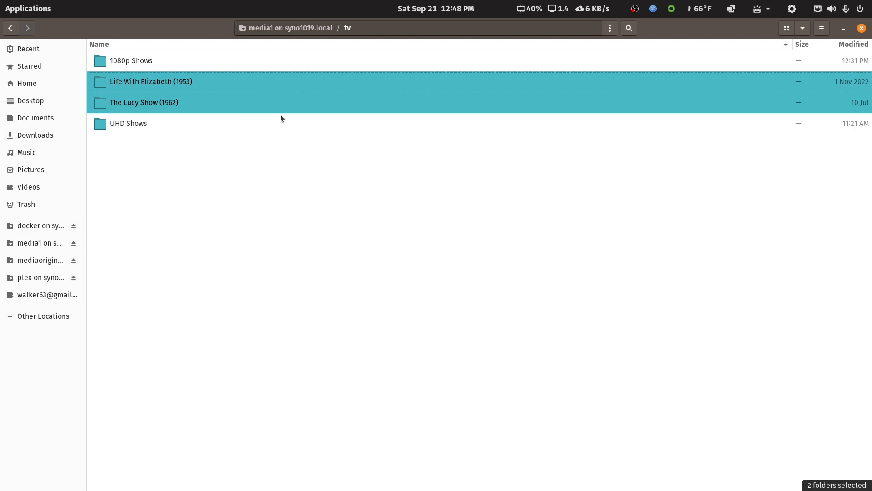
pyautogui.click(183, 156)
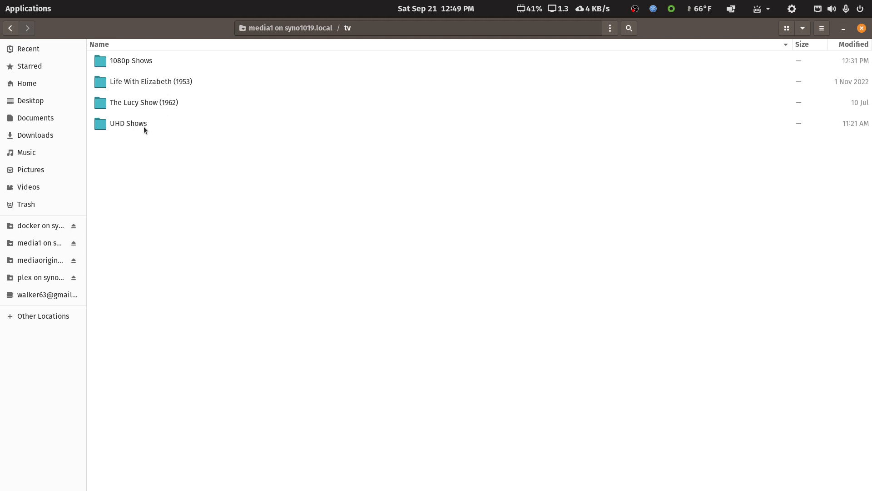
pyautogui.click(152, 104)
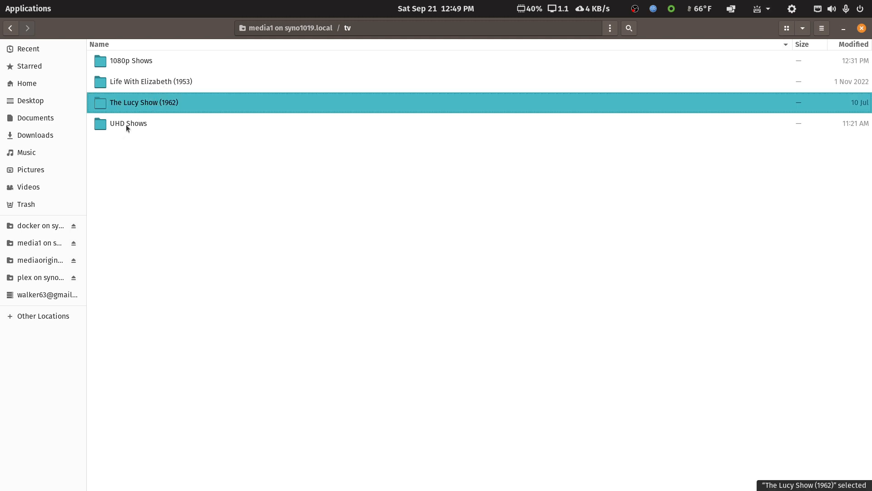
pyautogui.click(144, 150)
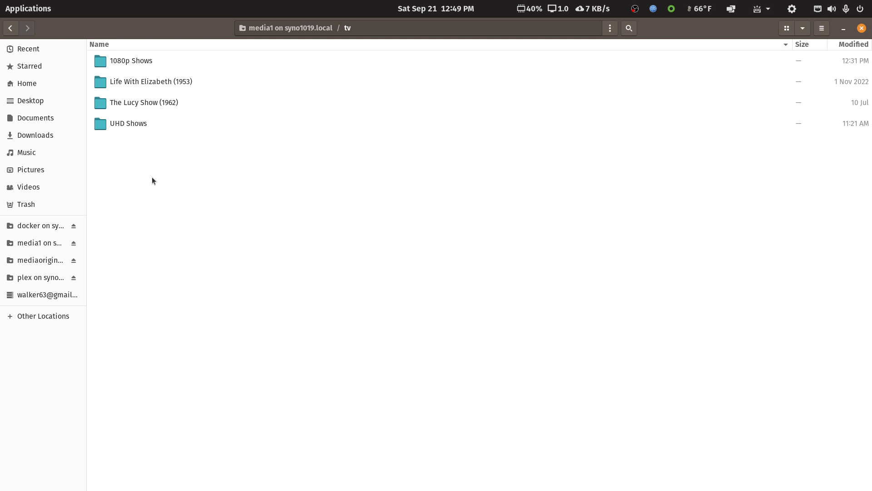
pyautogui.click(129, 126)
pyautogui.keyDown('ctrl'); pyautogui.click(140, 61); pyautogui.keyUp('ctrl')
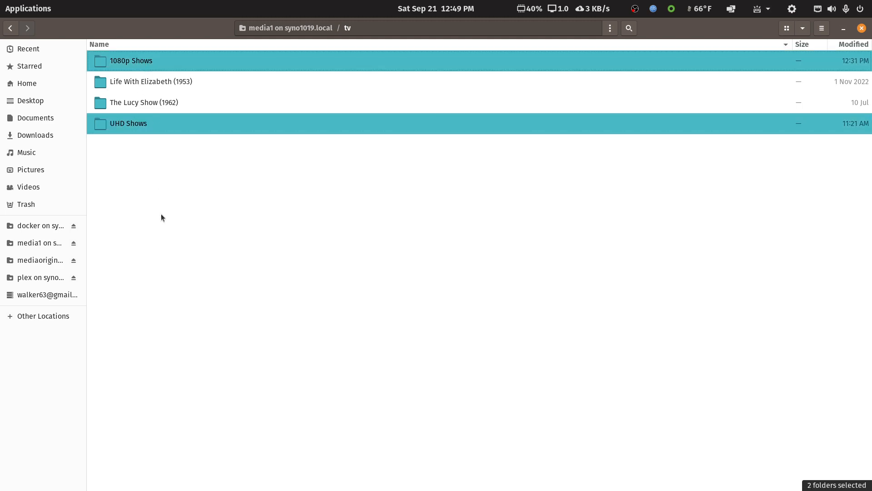
pyautogui.click(161, 218)
# Step: Create a new folder named "Normal Shows" inside the tv folder
pyautogui.rightClick(162, 210)
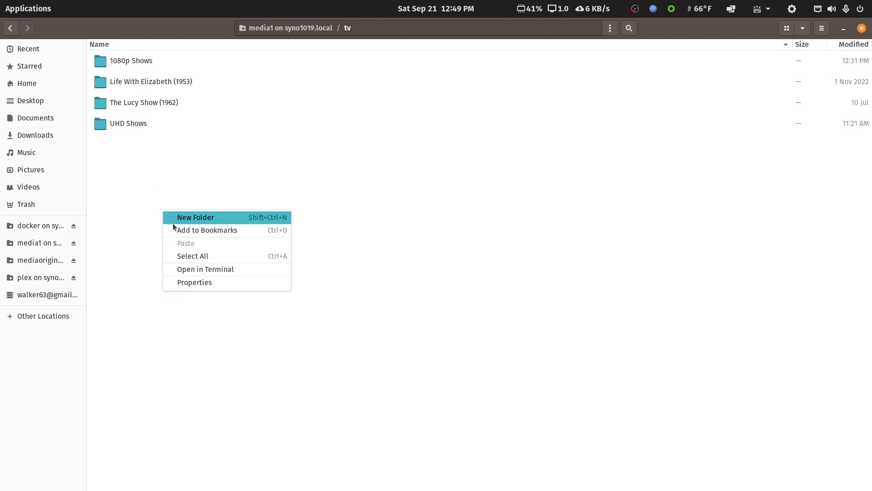
pyautogui.click(195, 217)
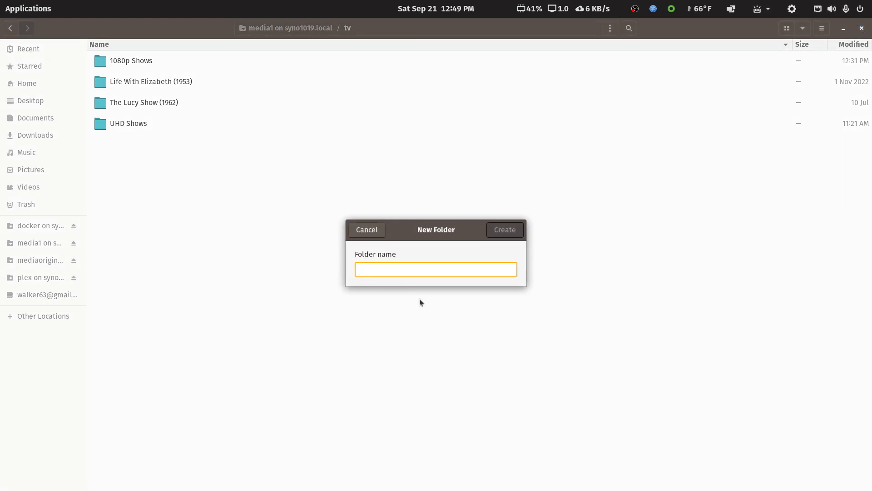
pyautogui.write('Nor')
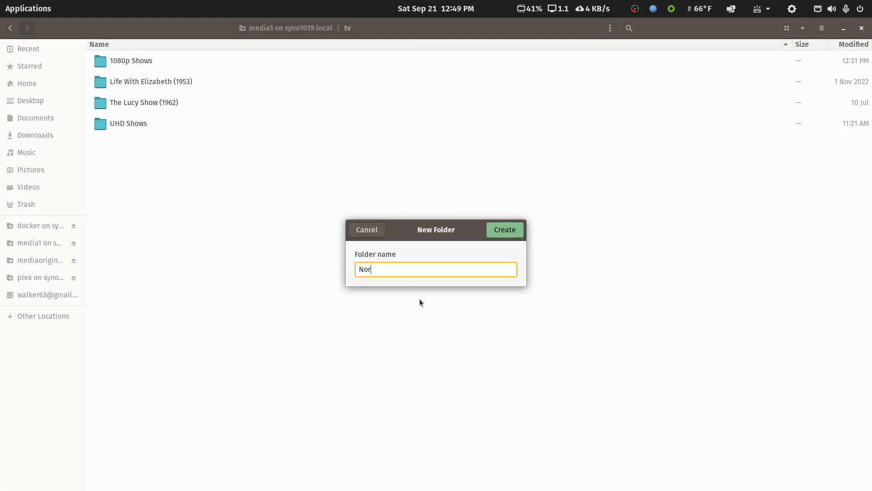
pyautogui.write('mal Shows')
pyautogui.press('Return')
# Step: Move the Life With Elizabeth (1953) and The Lucy Show (1962) folders into the Normal Shows folder
pyautogui.click(171, 127)
pyautogui.keyDown('ctrl'); pyautogui.click(179, 82); pyautogui.keyUp('ctrl')
pyautogui.rightClick(178, 81)
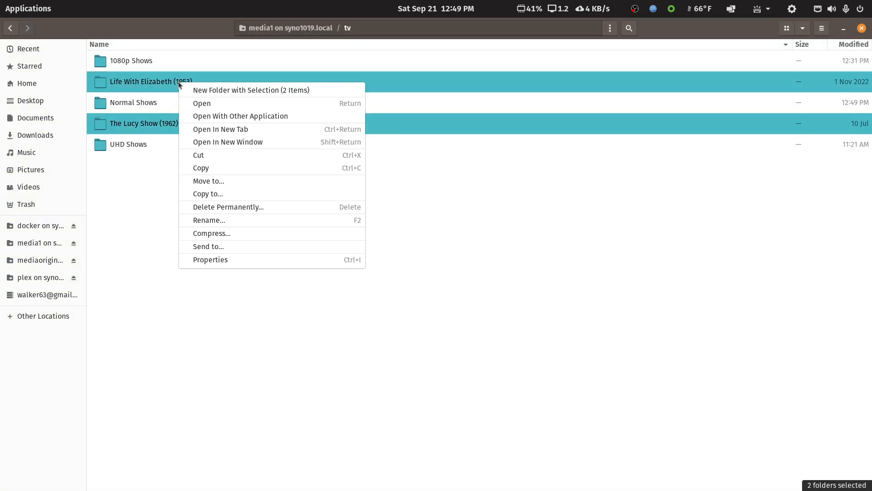
pyautogui.click(211, 156)
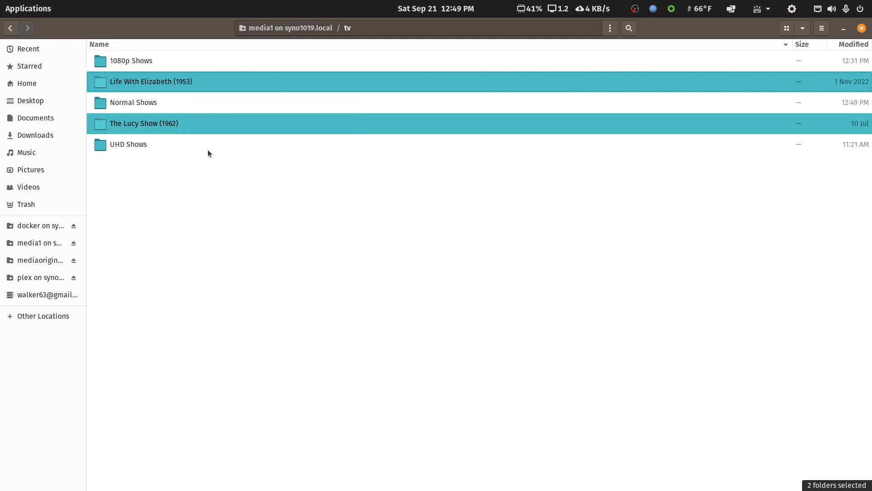
pyautogui.rightClick(141, 101)
pyautogui.click(168, 189)
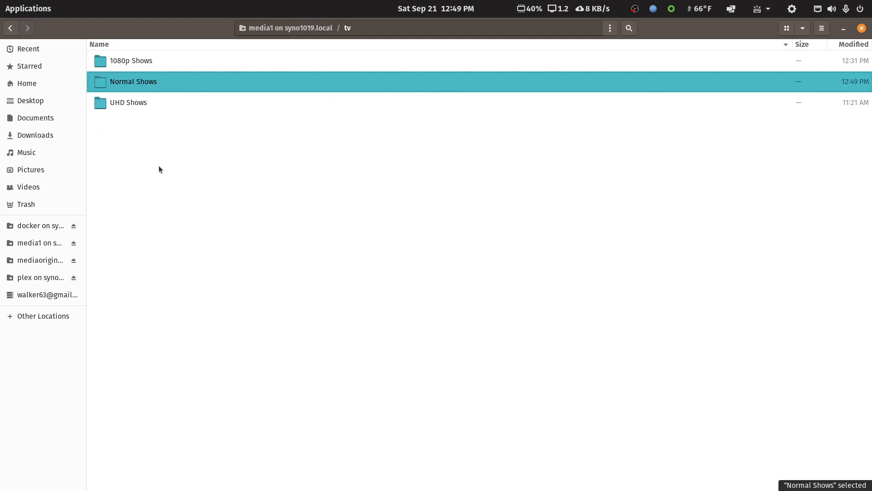
# Step: Highlight the UHD Shows, Normal Shows and 1080p Shows folders together, clear the selection and restore the file manager window to its smaller size
pyautogui.click(143, 104)
pyautogui.keyDown('ctrl'); pyautogui.click(148, 83); pyautogui.keyUp('ctrl')
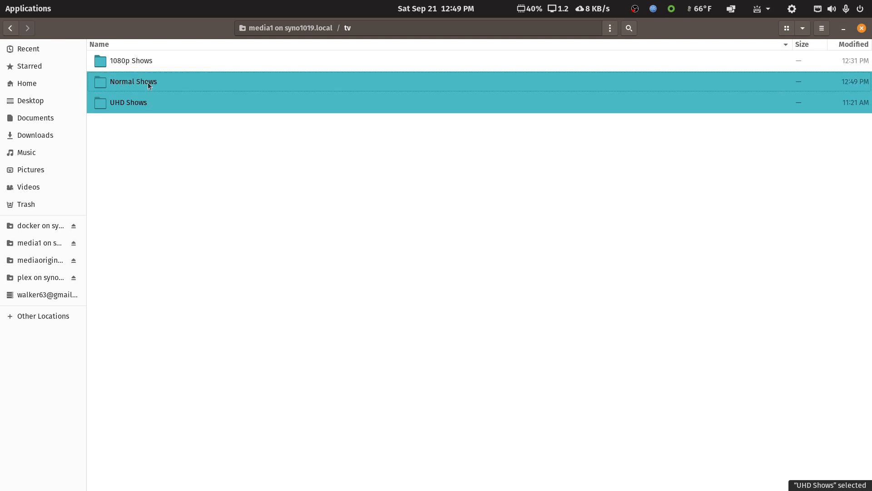
pyautogui.keyDown('ctrl'); pyautogui.click(141, 62); pyautogui.keyUp('ctrl')
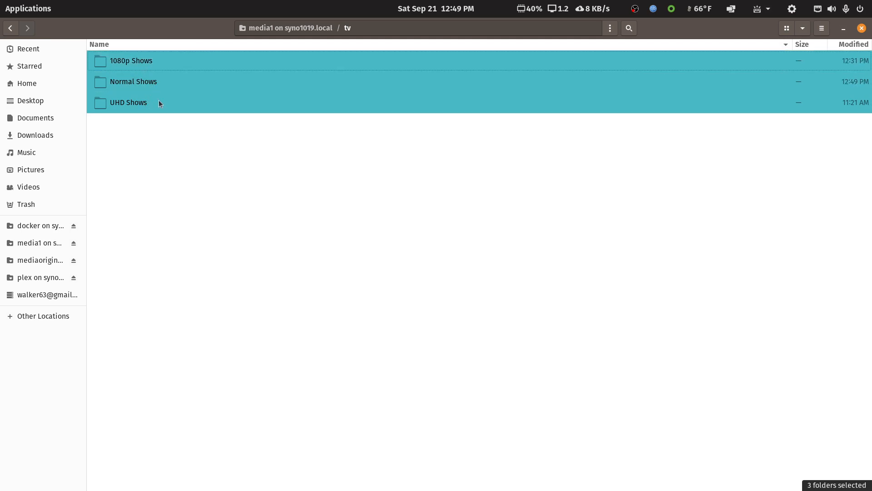
pyautogui.click(192, 160)
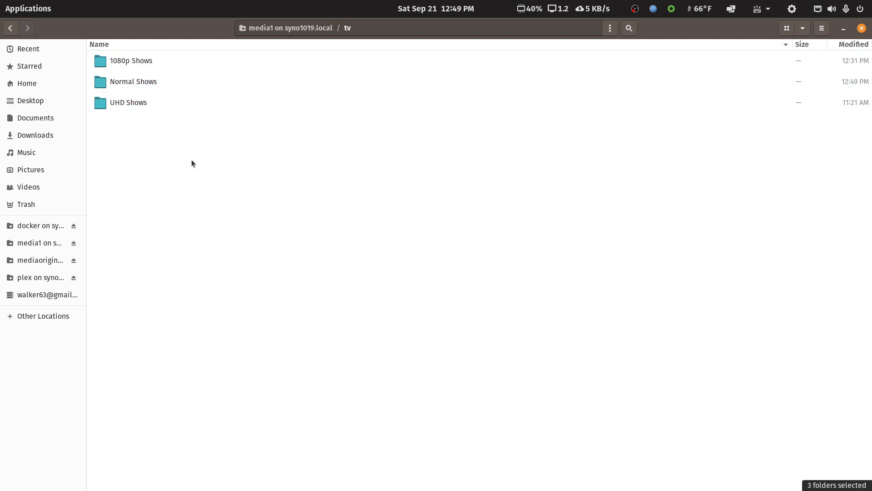
pyautogui.doubleClick(740, 30)
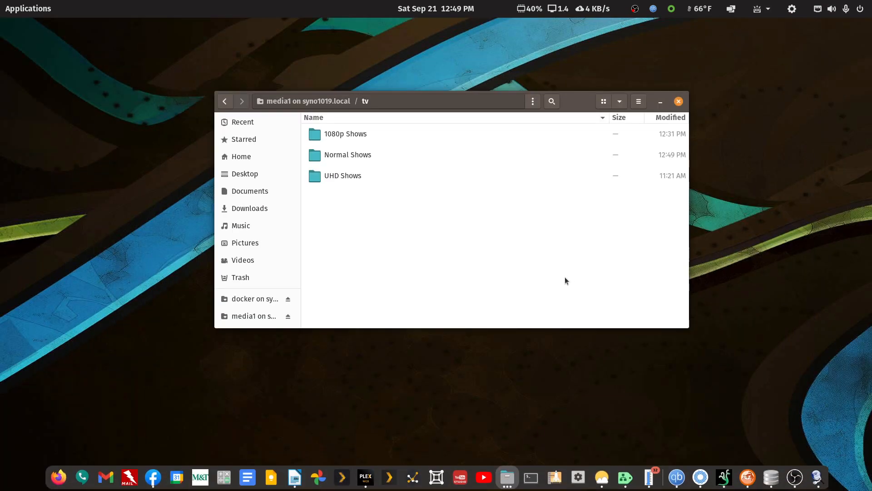
# Step: Switch to Plex, view the shows in the fixed TV Shows library and return to the library list
pyautogui.click(366, 477)
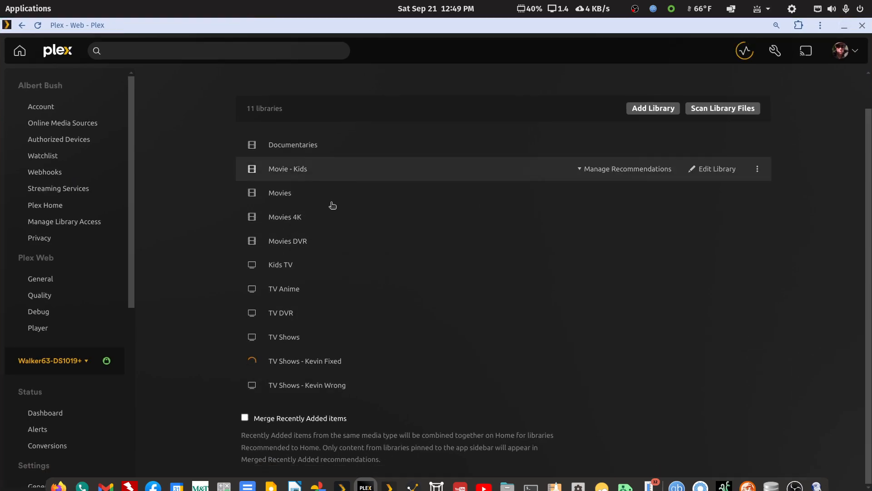
pyautogui.click(312, 361)
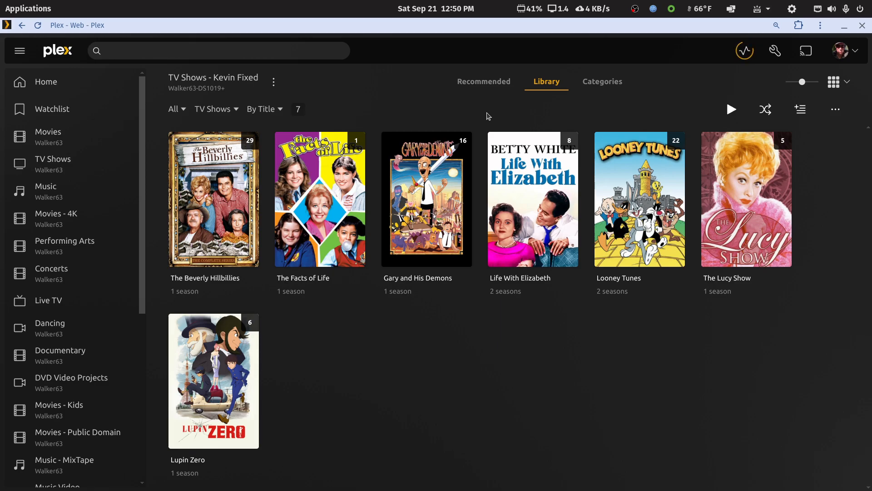
pyautogui.click(21, 25)
# Step: Open the TV Shows library marked Wrong and list its contents as TV Shows instead of Episodes
pyautogui.click(296, 421)
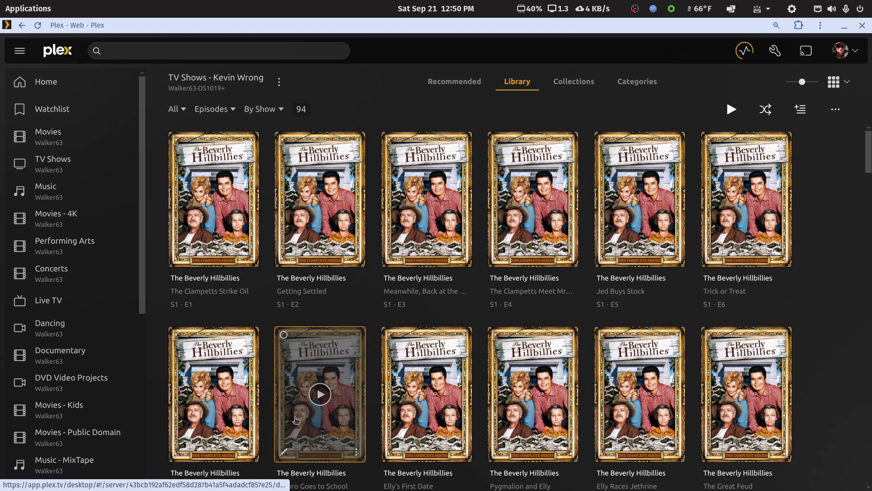
pyautogui.click(575, 85)
pyautogui.click(502, 86)
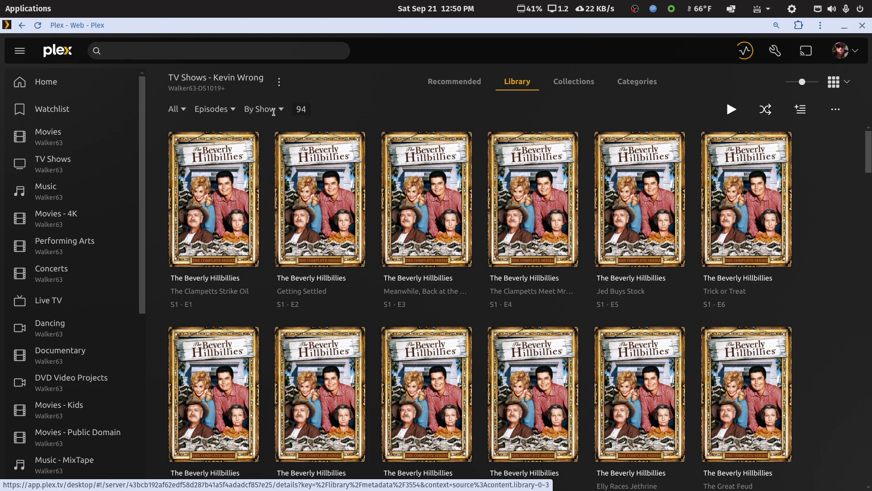
pyautogui.click(209, 110)
pyautogui.click(219, 135)
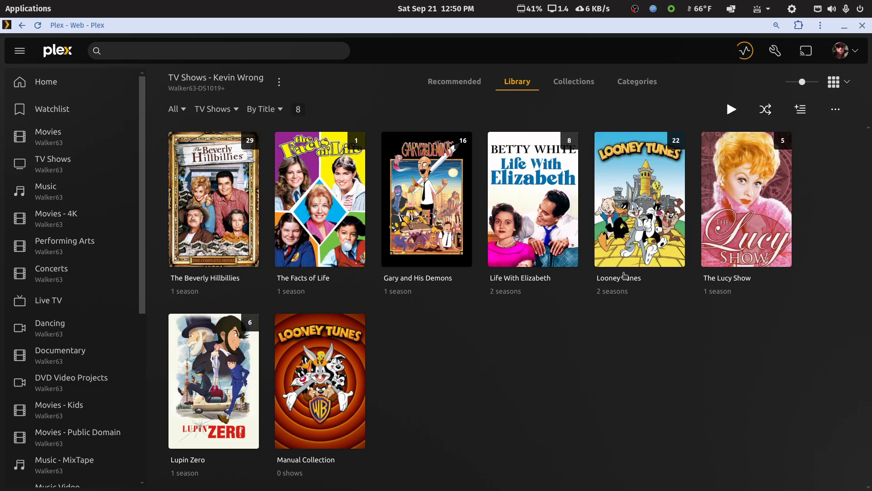
# Step: Look over the shows in the library marked Wrong and restore the Plex window to its smaller size
pyautogui.moveTo(539, 247)
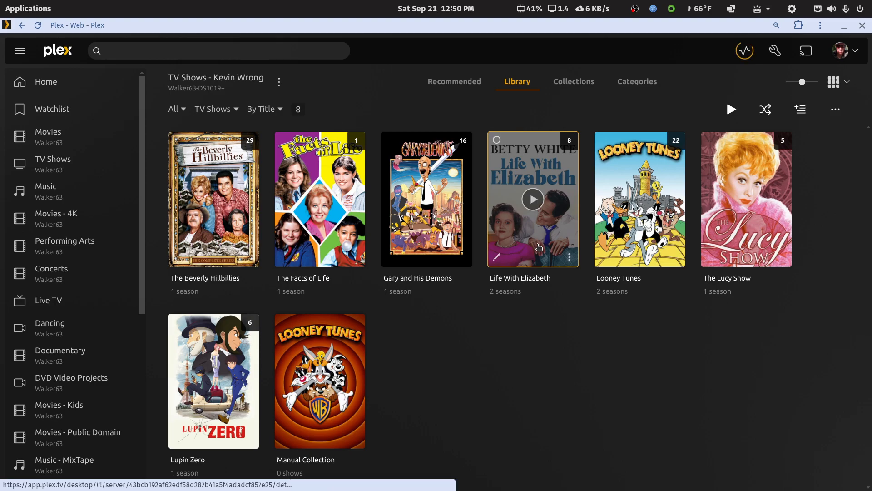
pyautogui.moveTo(354, 360)
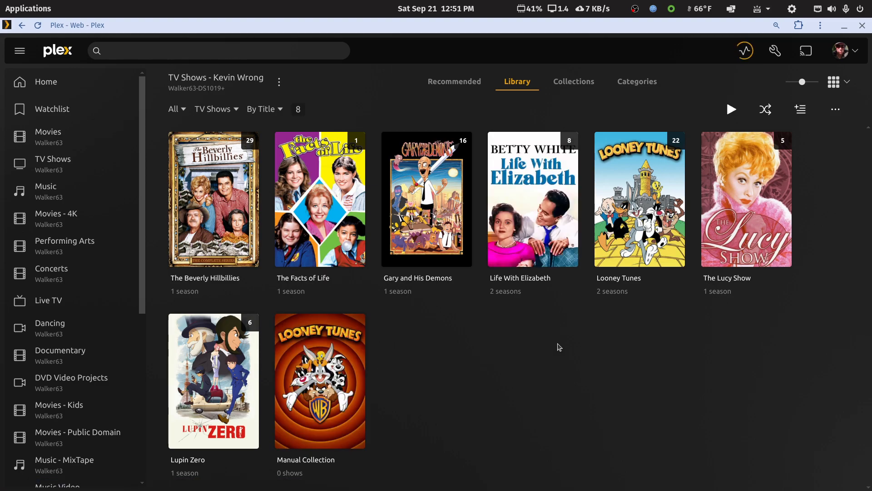
pyautogui.doubleClick(690, 32)
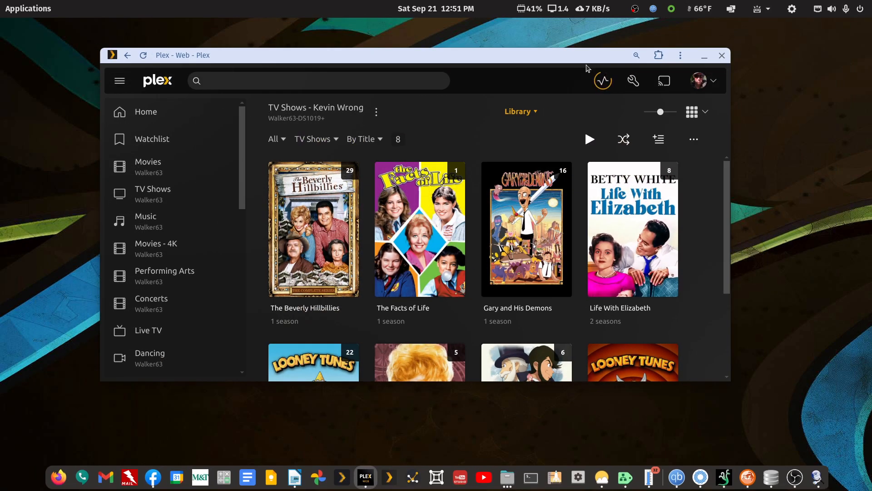